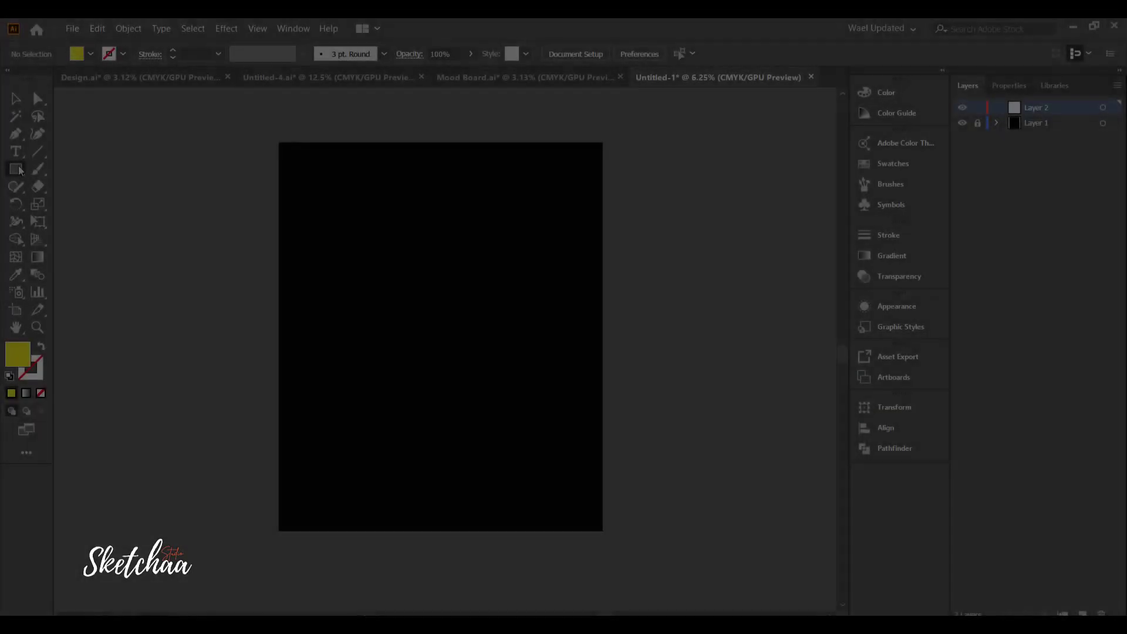
Draw a yellow rectangle about 3677 by 3946 px over the upper part of the black artboard.
{"action": "left_click", "coordinate": [15, 169]}
{"action": "left_click", "coordinate": [88, 186]}
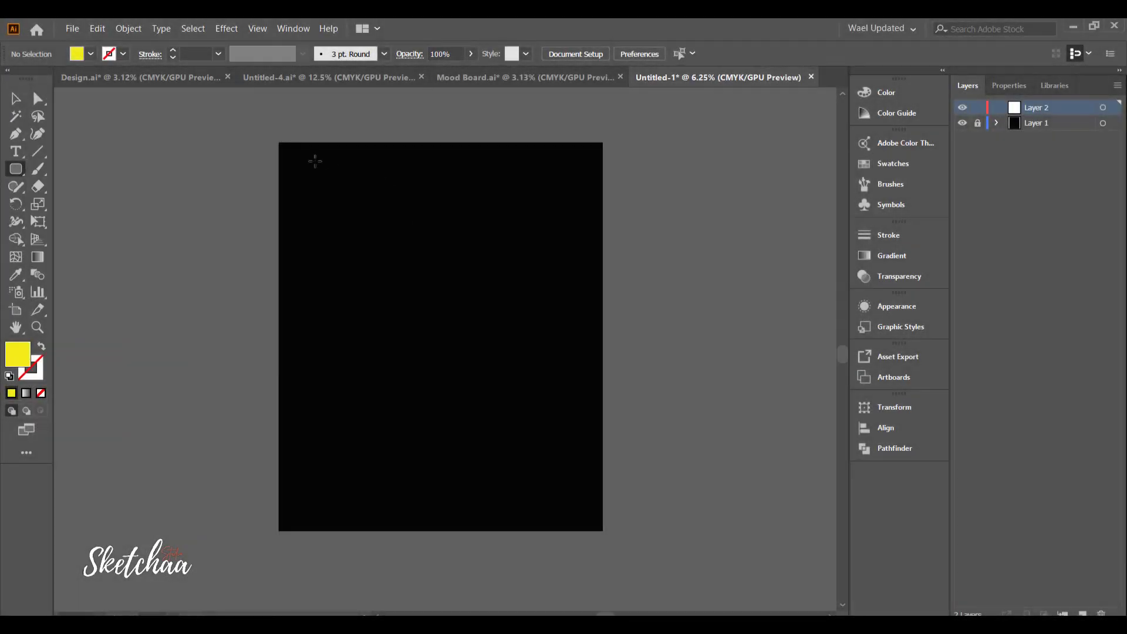
{"action": "left_click_drag", "start_coordinate": [311, 162], "coordinate": [575, 445]}
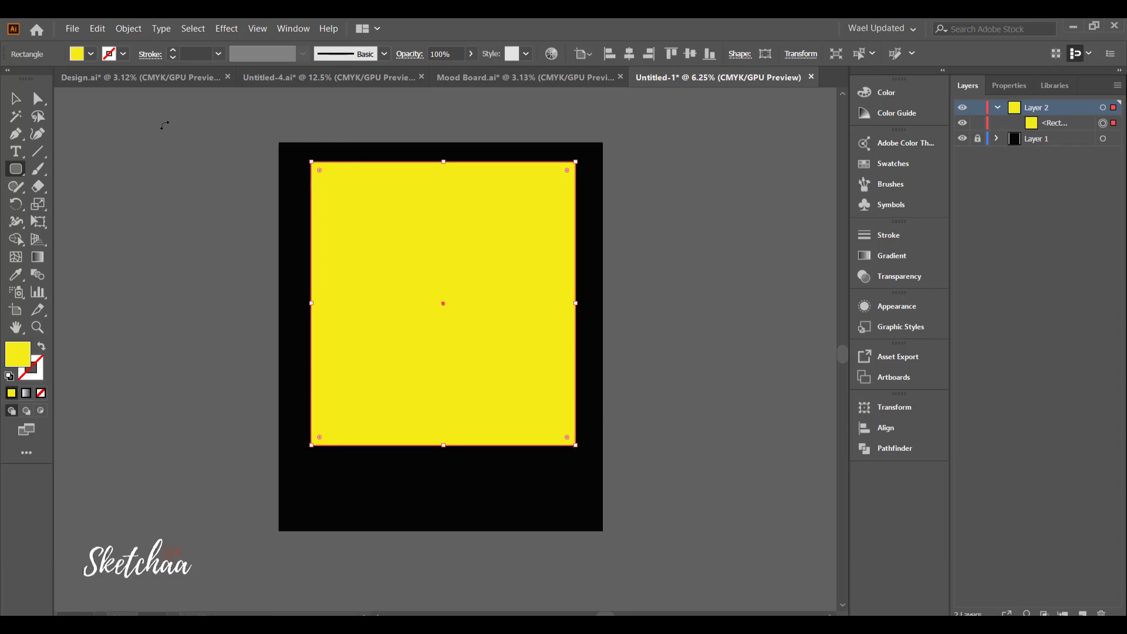
Round only the two upper corners of the yellow rectangle with a large radius.
{"action": "key", "text": "v"}
{"action": "left_click", "coordinate": [37, 97]}
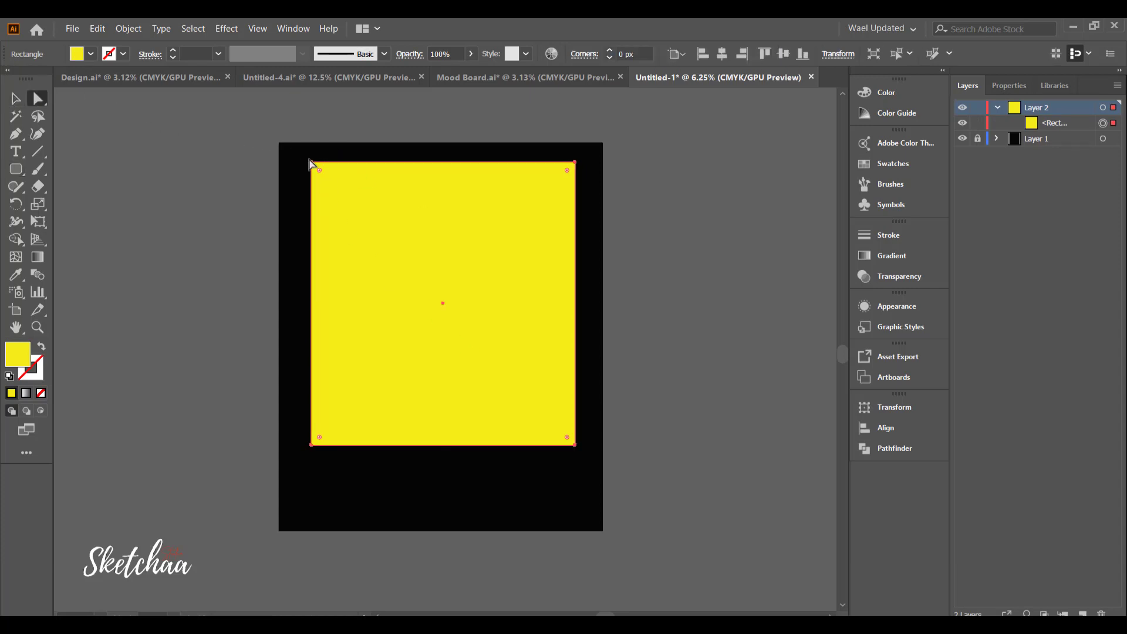
{"action": "left_click", "coordinate": [312, 162]}
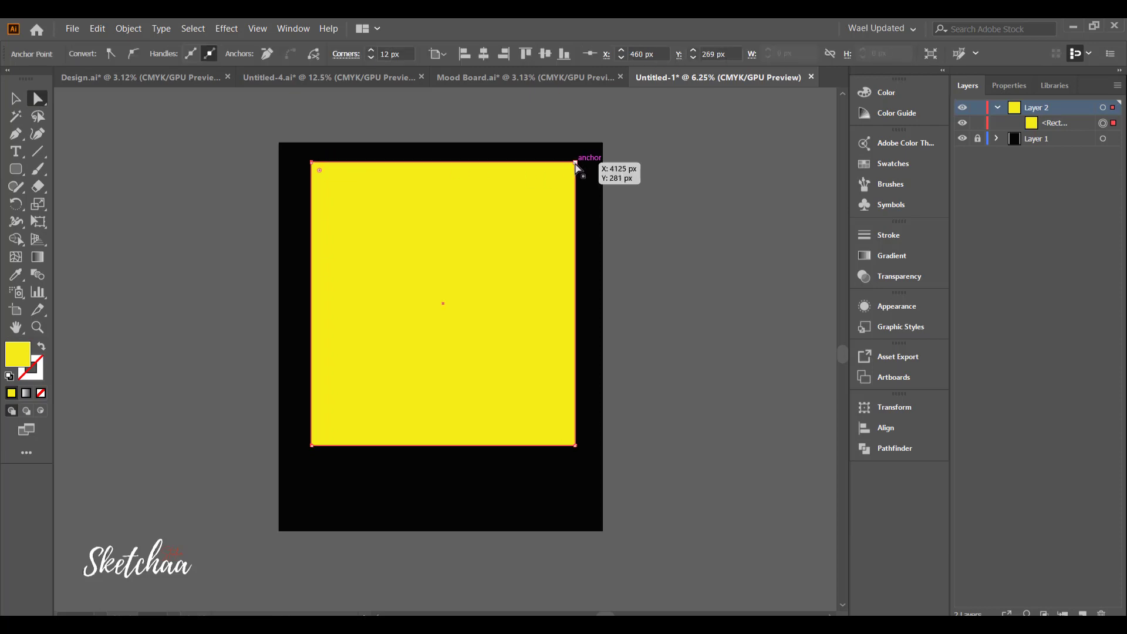
{"action": "left_click", "coordinate": [575, 164], "text": "shift"}
{"action": "left_click_drag", "start_coordinate": [322, 174], "coordinate": [333, 209]}
{"action": "key", "text": "v"}
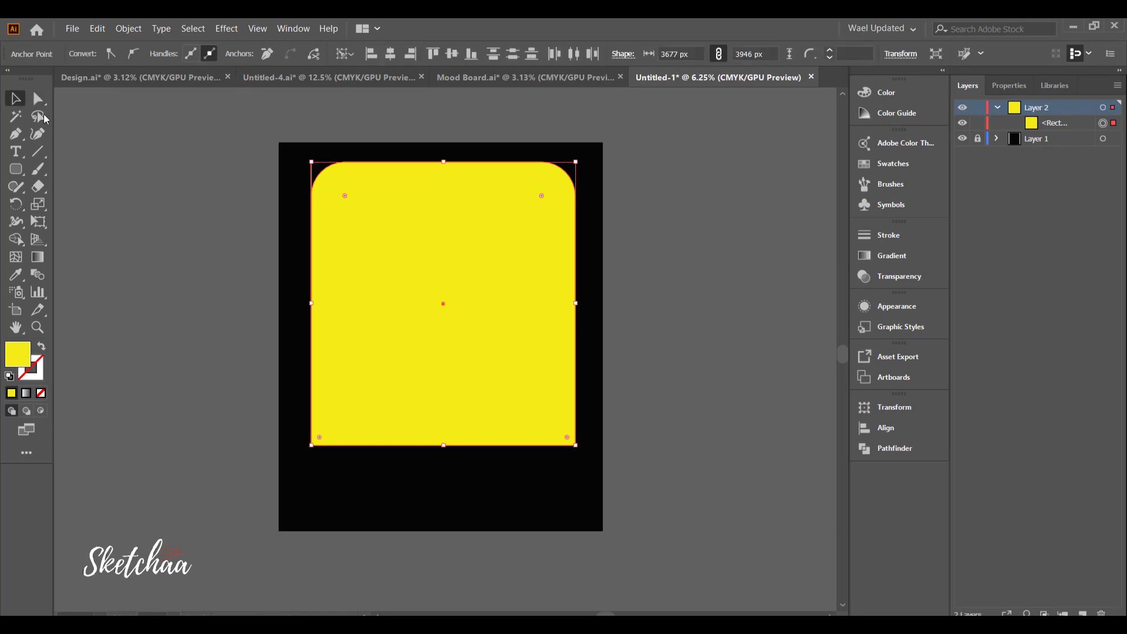
{"action": "left_click", "coordinate": [473, 448]}
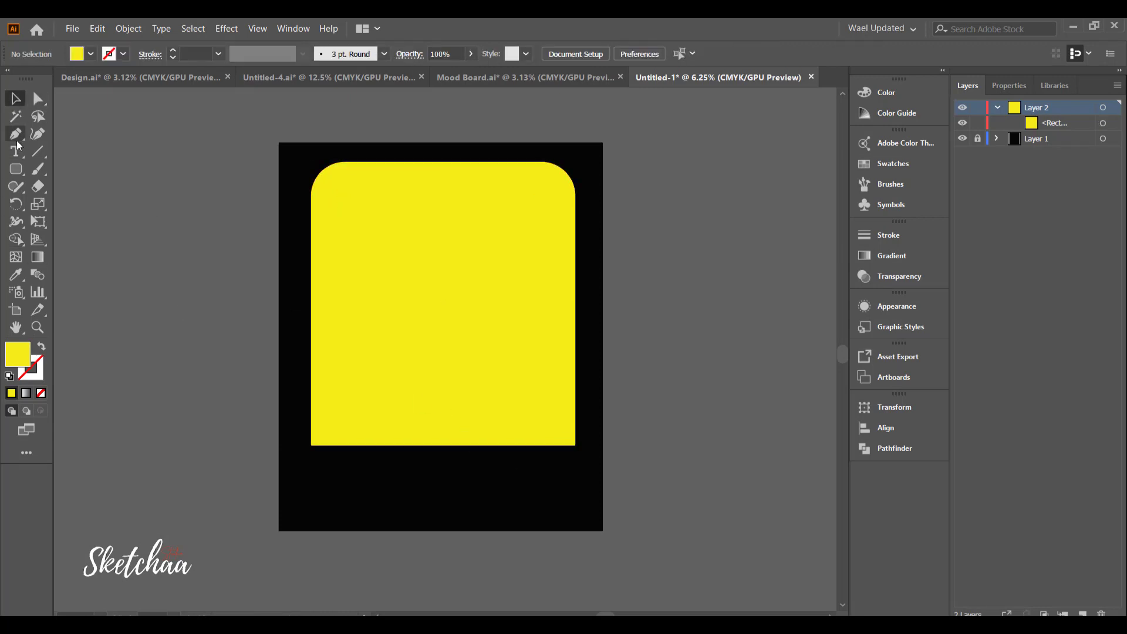
Draw a curved Pen path, about 3088 by 1234 px, from above the rectangle's upper-right area down past its left edge.
{"action": "left_click", "coordinate": [526, 153]}
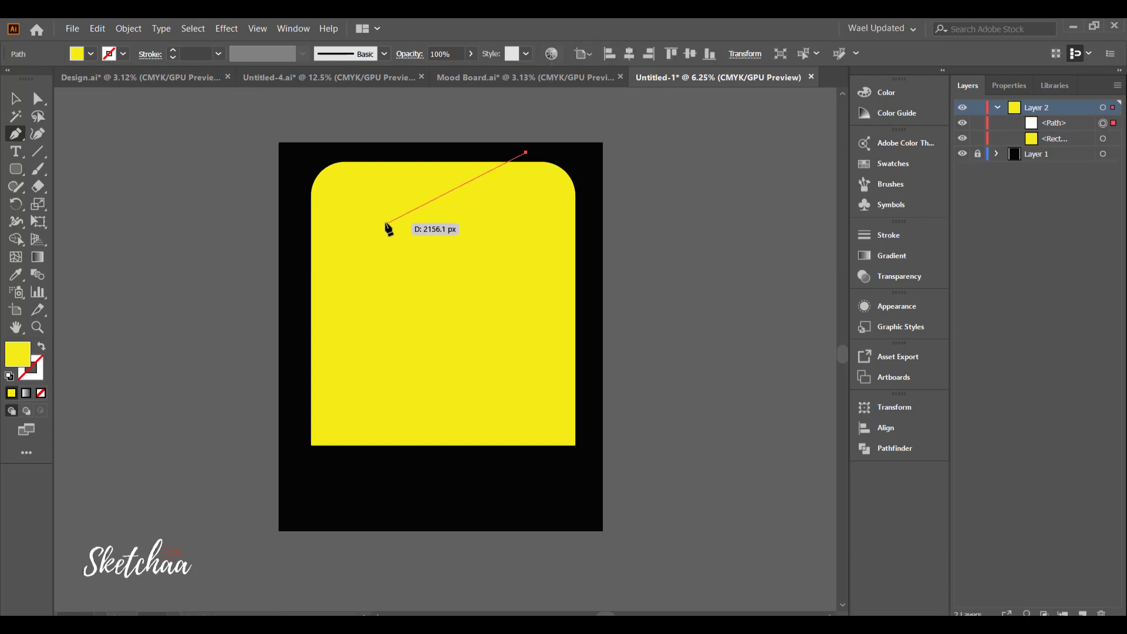
{"action": "left_click_drag", "start_coordinate": [304, 242], "coordinate": [245, 257]}
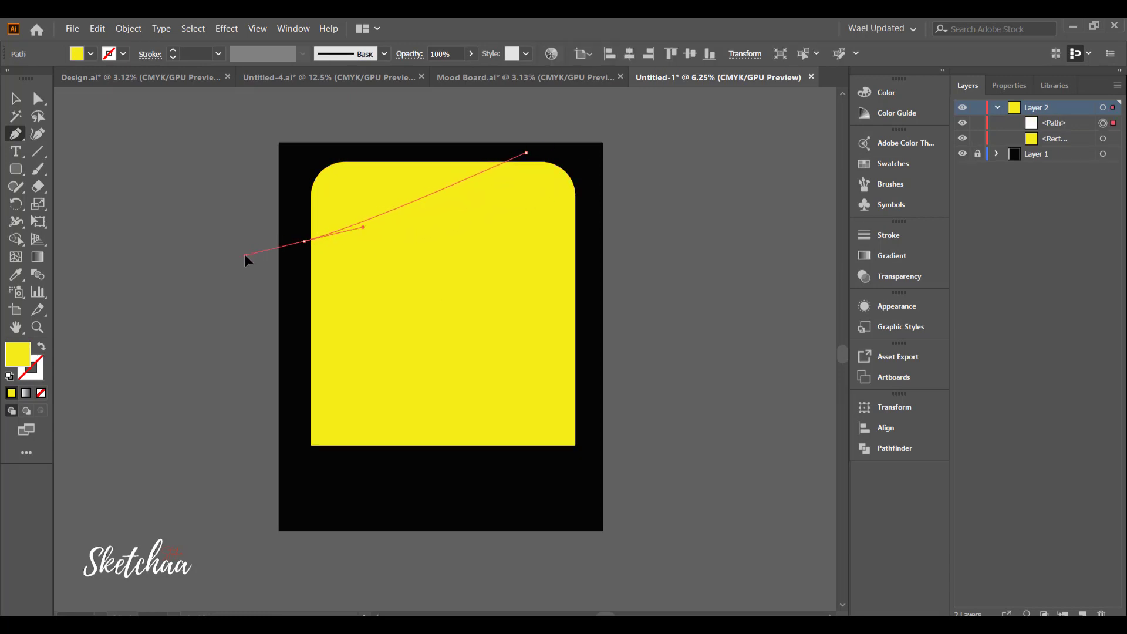
{"action": "left_click", "coordinate": [222, 241]}
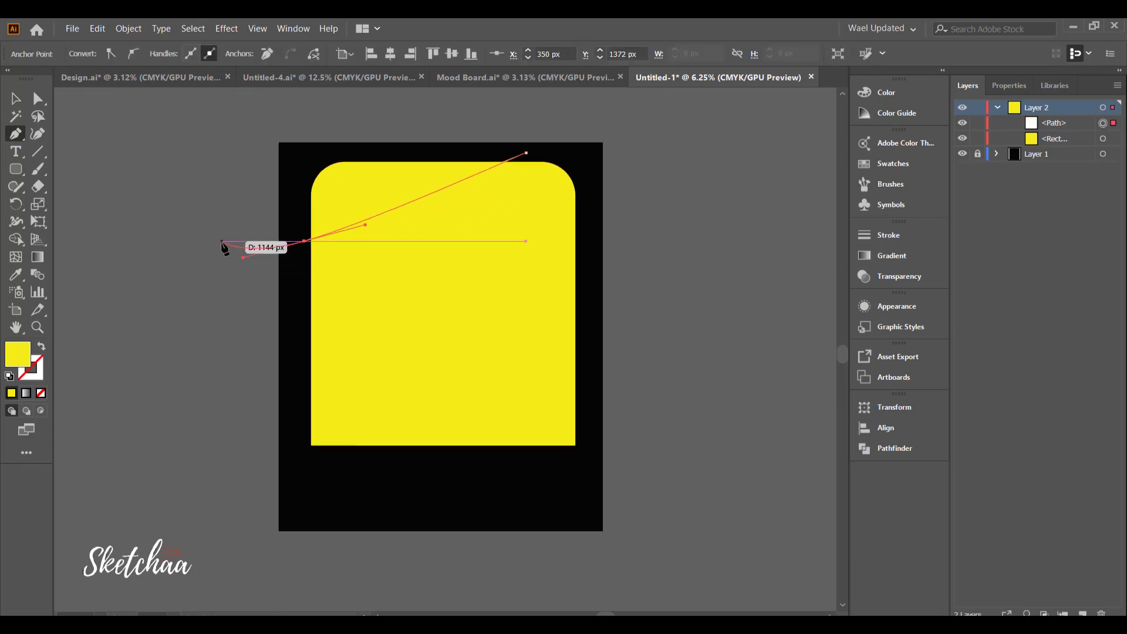
{"action": "key", "text": "ctrl+z"}
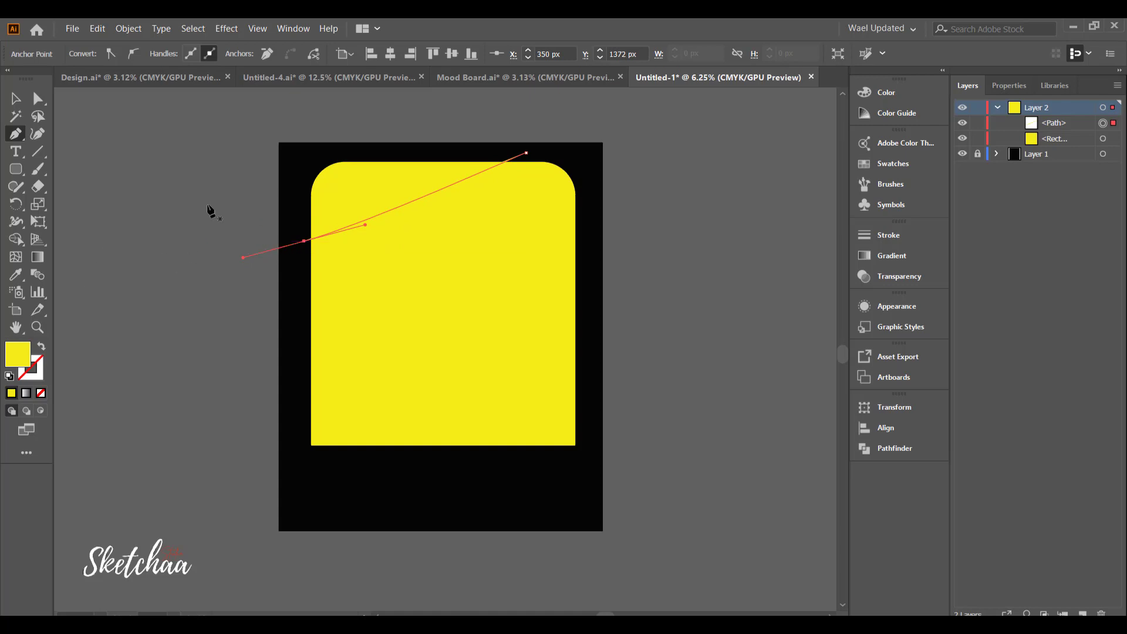
Draw a second curved Pen path from the rectangle's upper-right corner down toward its left side, ending at about X 652, Y 2017 px.
{"action": "left_click", "coordinate": [575, 163]}
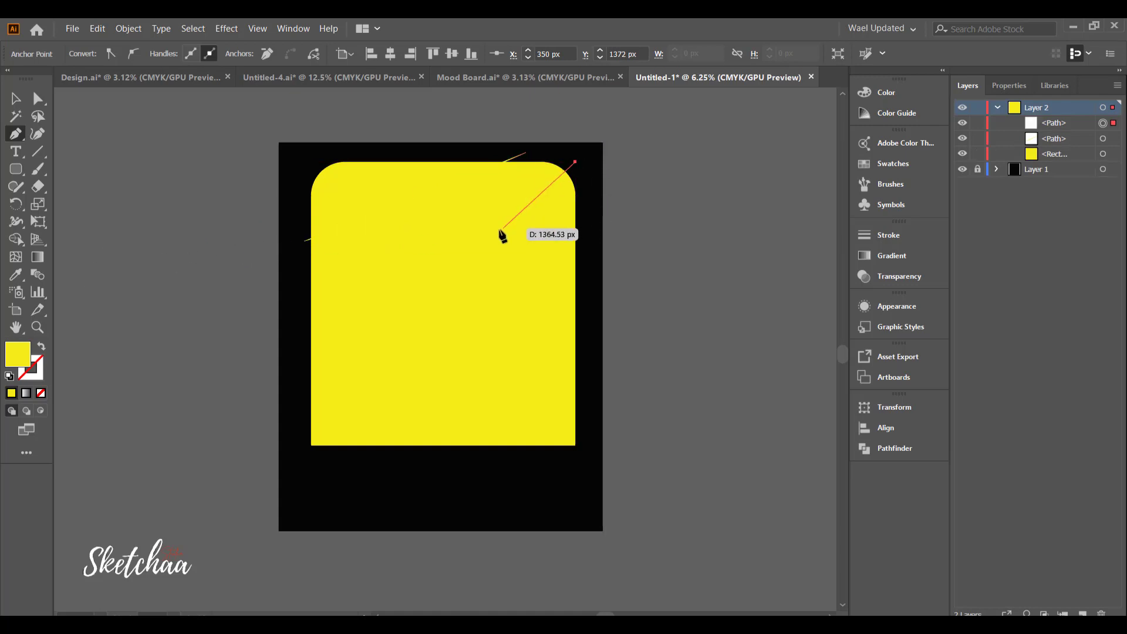
{"action": "left_click_drag", "start_coordinate": [463, 251], "coordinate": [424, 269]}
{"action": "left_click_drag", "start_coordinate": [326, 288], "coordinate": [299, 289]}
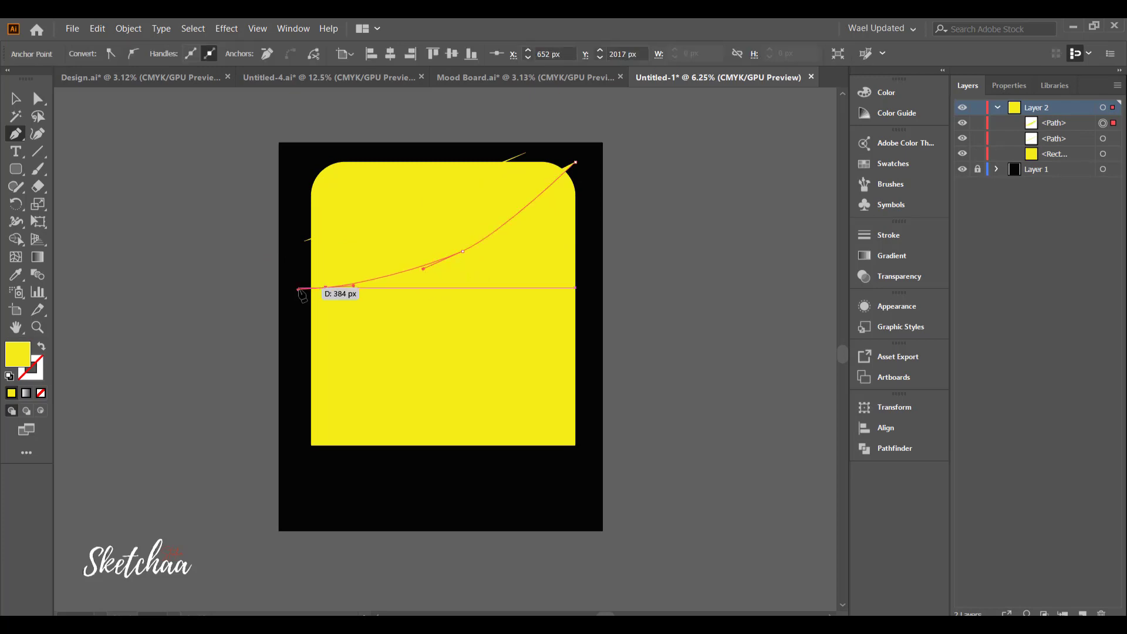
{"action": "key", "text": "v"}
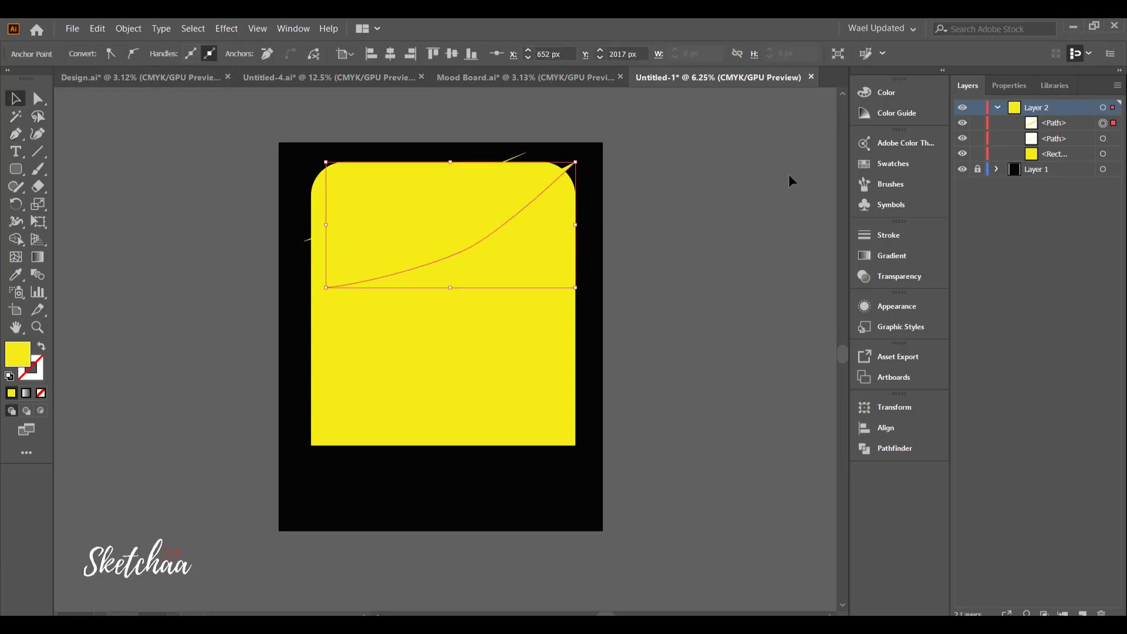
Give the second curve a black 50 pt stroke and stretch it out to the rectangle's left edge.
{"action": "left_click", "coordinate": [1006, 86]}
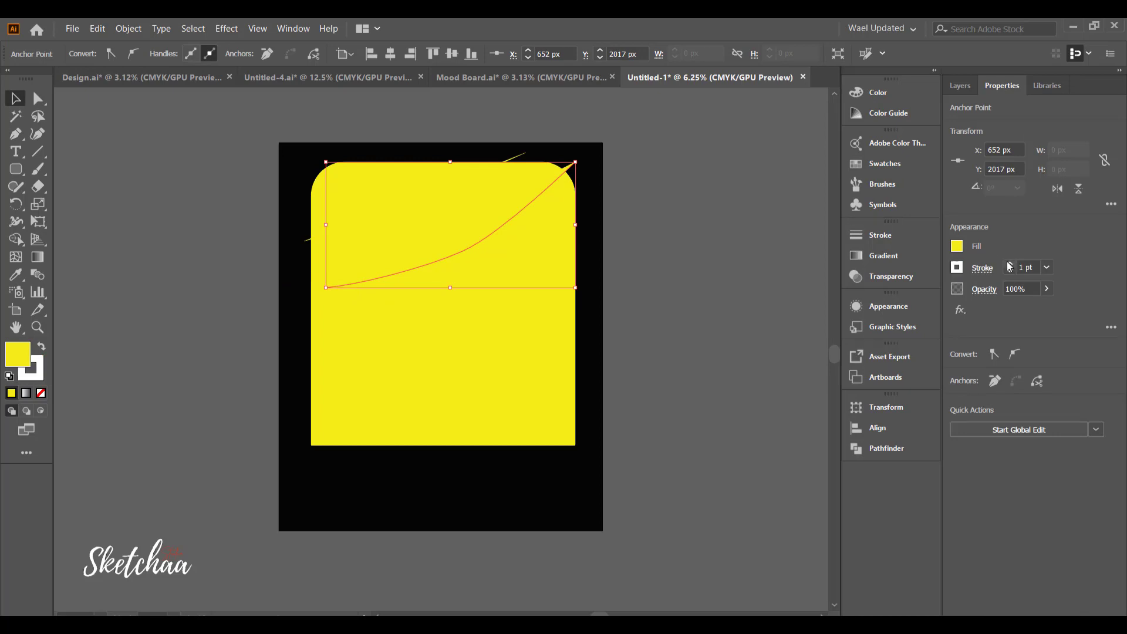
{"action": "left_click", "coordinate": [975, 269]}
{"action": "left_click", "coordinate": [959, 268]}
{"action": "left_click", "coordinate": [828, 321]}
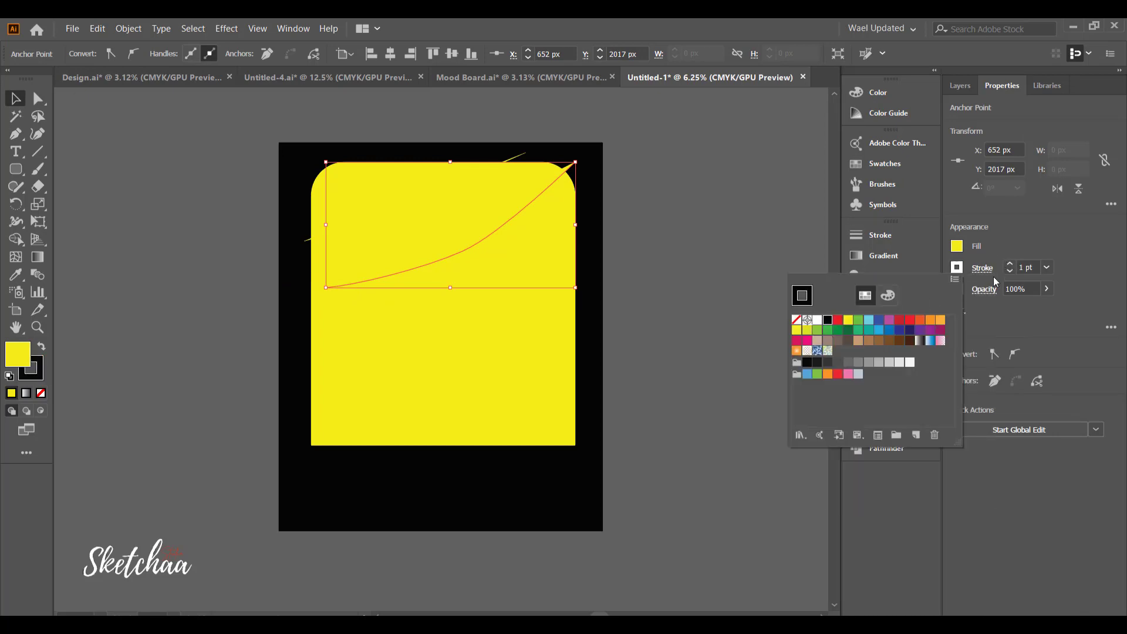
{"action": "left_click", "coordinate": [1010, 265], "text": "shift"}
{"action": "left_click", "coordinate": [1010, 264], "text": "shift"}
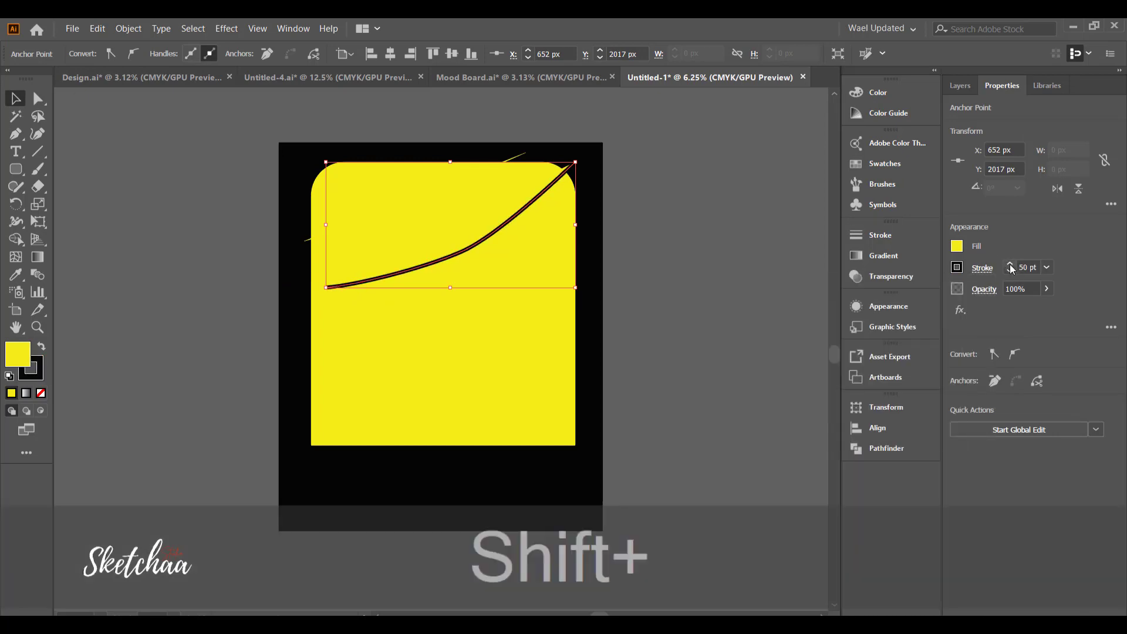
{"action": "left_click_drag", "start_coordinate": [329, 288], "coordinate": [311, 288]}
{"action": "left_click", "coordinate": [720, 239]}
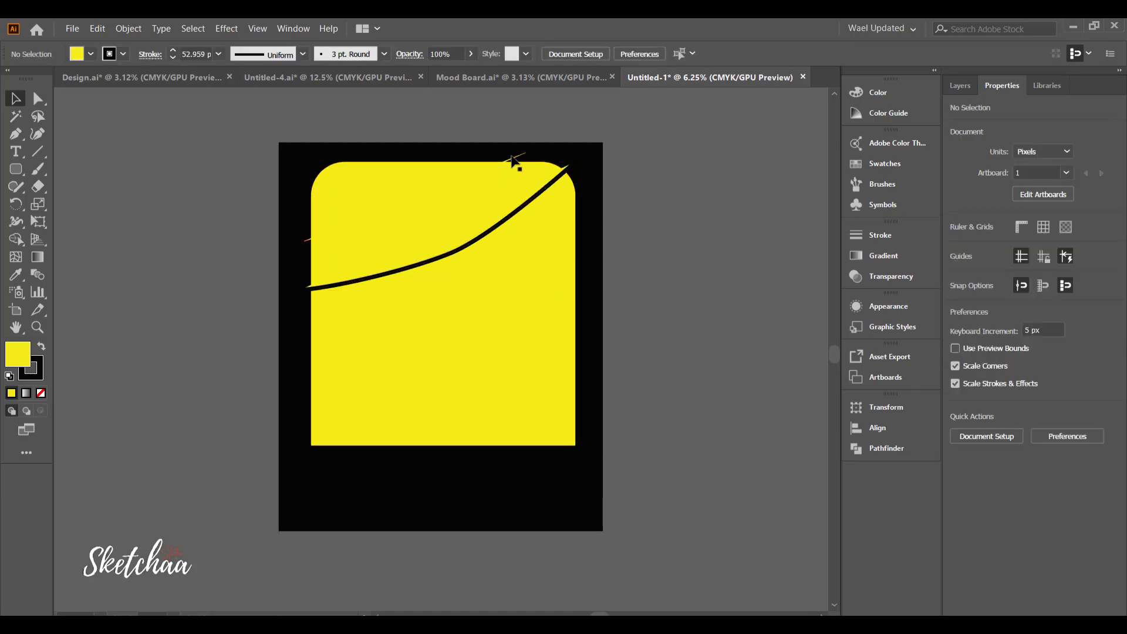
Copy the second curve's black stroke onto the uppermost curve with the Eyedropper.
{"action": "left_click", "coordinate": [515, 160]}
{"action": "left_click", "coordinate": [514, 160]}
{"action": "key", "text": "i"}
{"action": "left_click", "coordinate": [367, 273]}
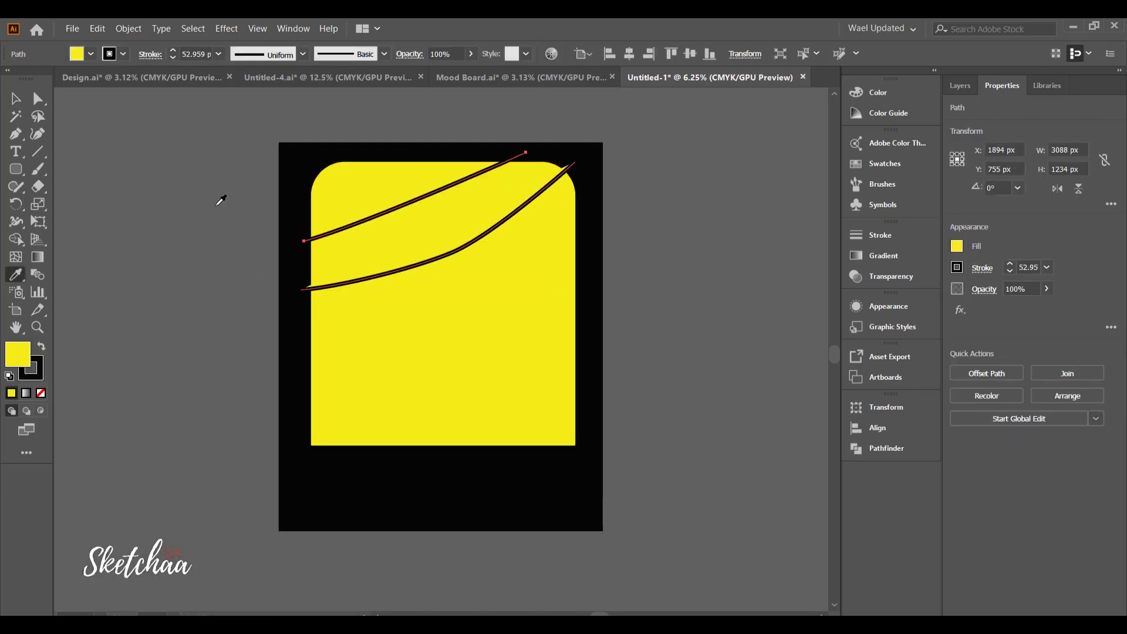
{"action": "left_click", "coordinate": [22, 102]}
{"action": "left_click", "coordinate": [194, 176]}
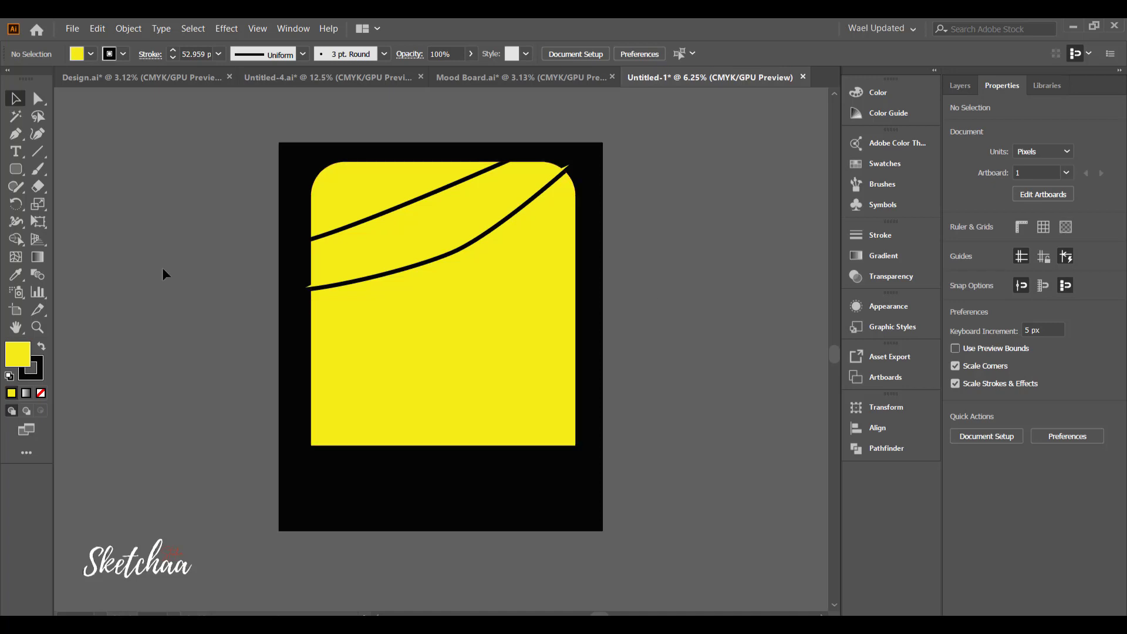
Draw two more black curves across the rectangle below the others, with left ends at about Y 2982 px and Y 3652 px.
{"action": "left_click", "coordinate": [16, 134]}
{"action": "left_click", "coordinate": [588, 229]}
{"action": "mouse_move", "coordinate": [305, 357]}
{"action": "left_mouse_down"}
{"action": "mouse_move", "coordinate": [183, 341]}
{"action": "mouse_move", "coordinate": [169, 353]}
{"action": "left_mouse_up"}
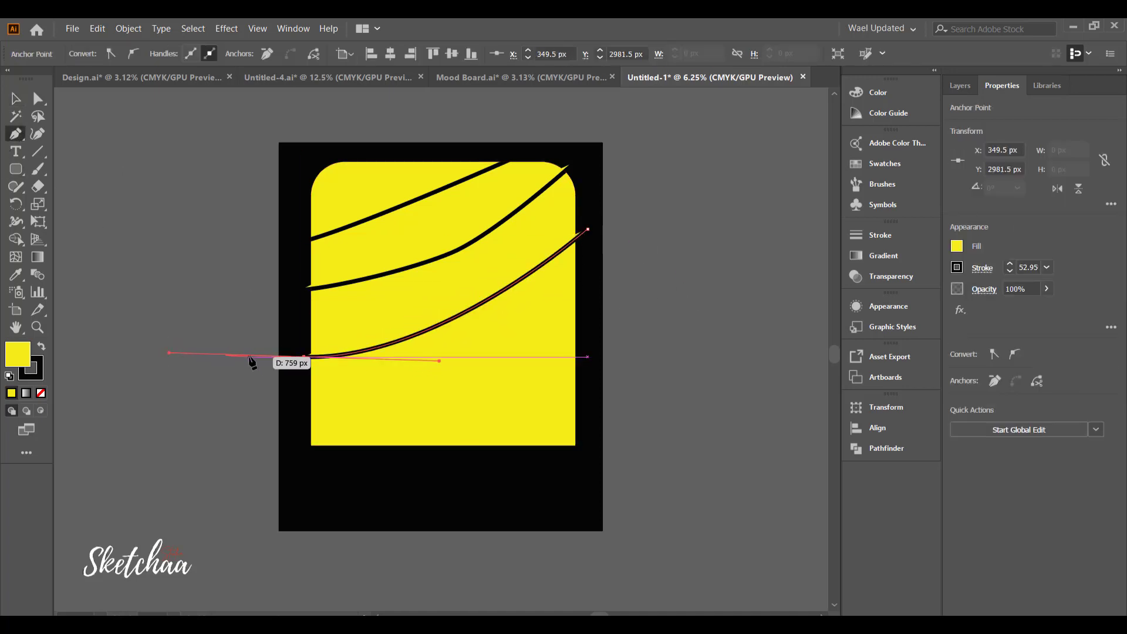
{"action": "left_click", "coordinate": [593, 313]}
{"action": "left_click_drag", "start_coordinate": [441, 387], "coordinate": [390, 392]}
{"action": "left_click_drag", "start_coordinate": [303, 392], "coordinate": [276, 417]}
Extend the yellow rectangle downward to a height of about 4224 px.
{"action": "key", "text": "v"}
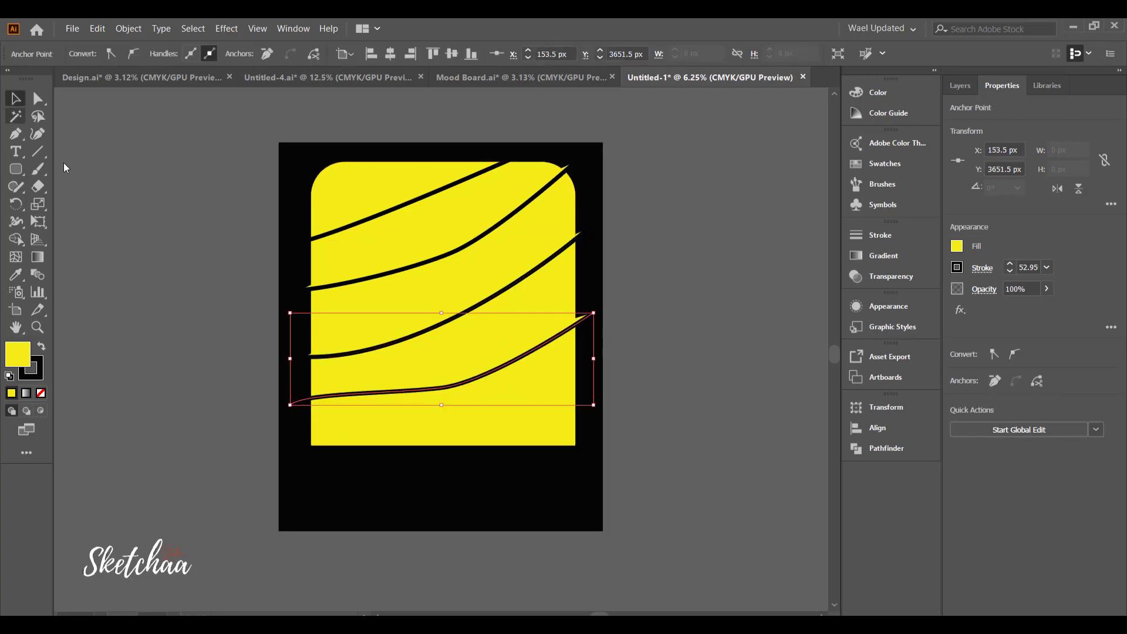
{"action": "left_click", "coordinate": [480, 443]}
{"action": "left_click_drag", "start_coordinate": [443, 446], "coordinate": [444, 465]}
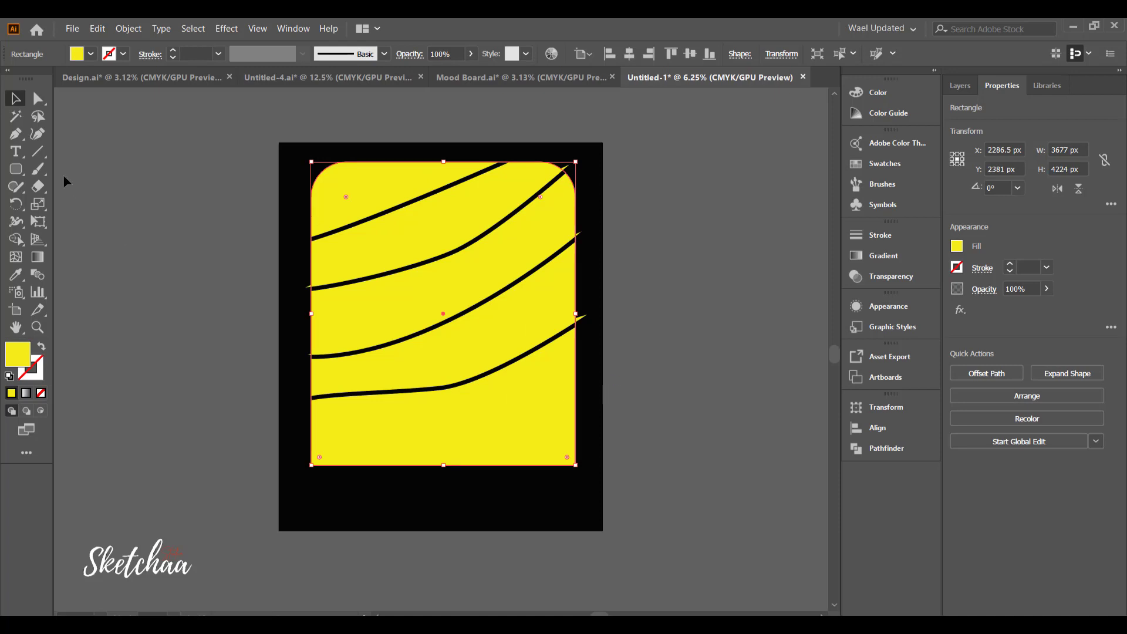
Draw a fifth, wavy Pen path about 4347 by 1373 px across the lower part of the rectangle.
{"action": "key", "text": "p"}
{"action": "left_click", "coordinate": [598, 383]}
{"action": "left_click_drag", "start_coordinate": [493, 419], "coordinate": [442, 424]}
{"action": "left_click_drag", "start_coordinate": [345, 439], "coordinate": [283, 488]}
Copy the black stroke of the other curves onto the lowest path with the Eyedropper.
{"action": "key", "text": "Escape"}
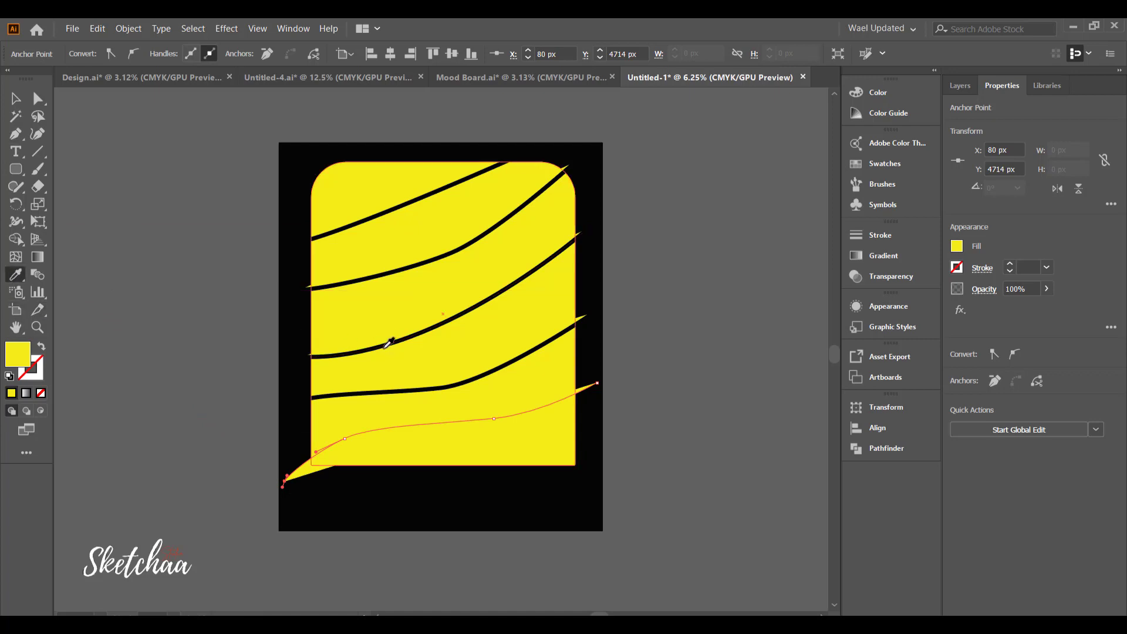
{"action": "left_click", "coordinate": [391, 341]}
{"action": "left_click", "coordinate": [16, 98]}
{"action": "left_click", "coordinate": [219, 214]}
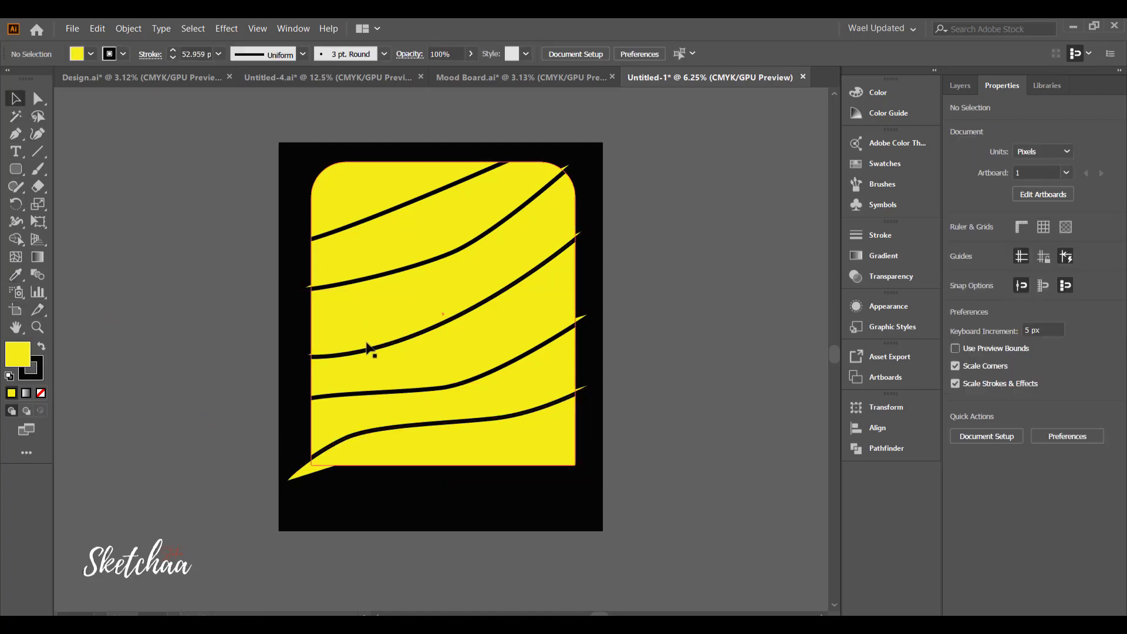
Try to narrow the lowest curve so its left end meets the rectangle's left edge.
{"action": "left_click", "coordinate": [283, 480]}
{"action": "left_click_drag", "start_coordinate": [284, 433], "coordinate": [311, 433]}
{"action": "key", "text": "ctrl+z"}
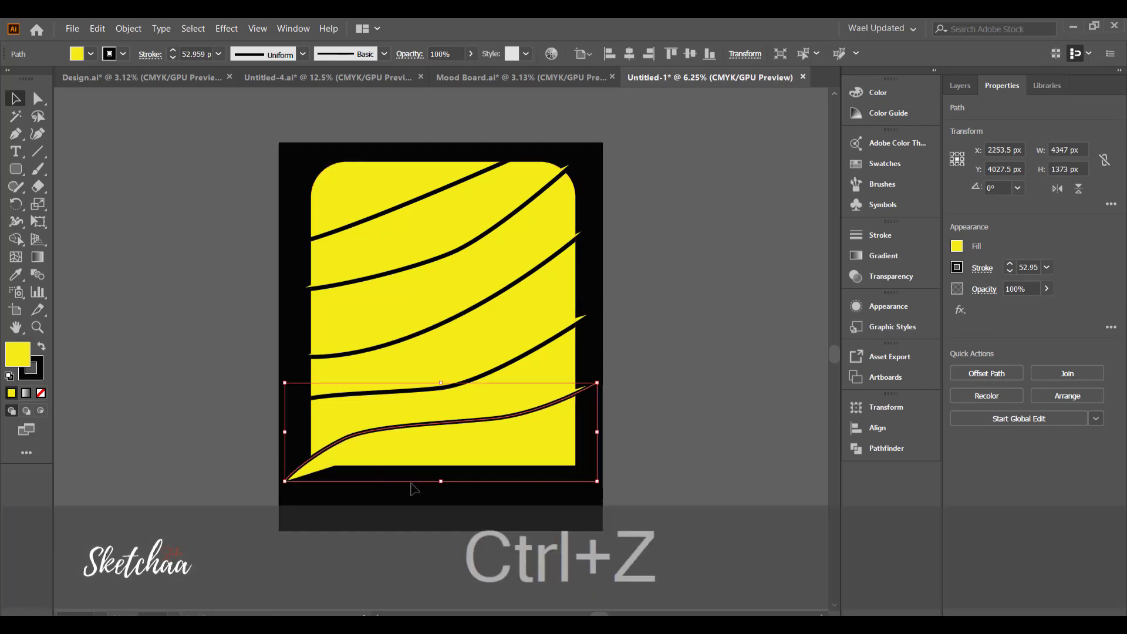
{"action": "left_click", "coordinate": [433, 470]}
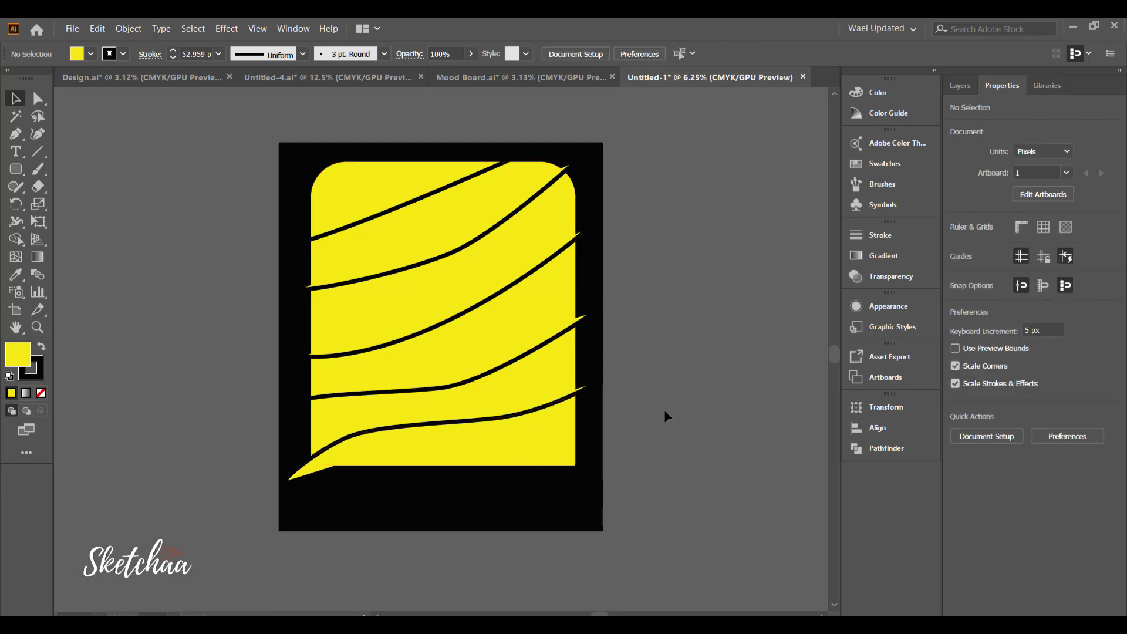
Expand all five black curves into filled shapes.
{"action": "left_click", "coordinate": [353, 192]}
{"action": "left_click", "coordinate": [482, 171]}
{"action": "left_click", "coordinate": [449, 255], "text": "ctrl"}
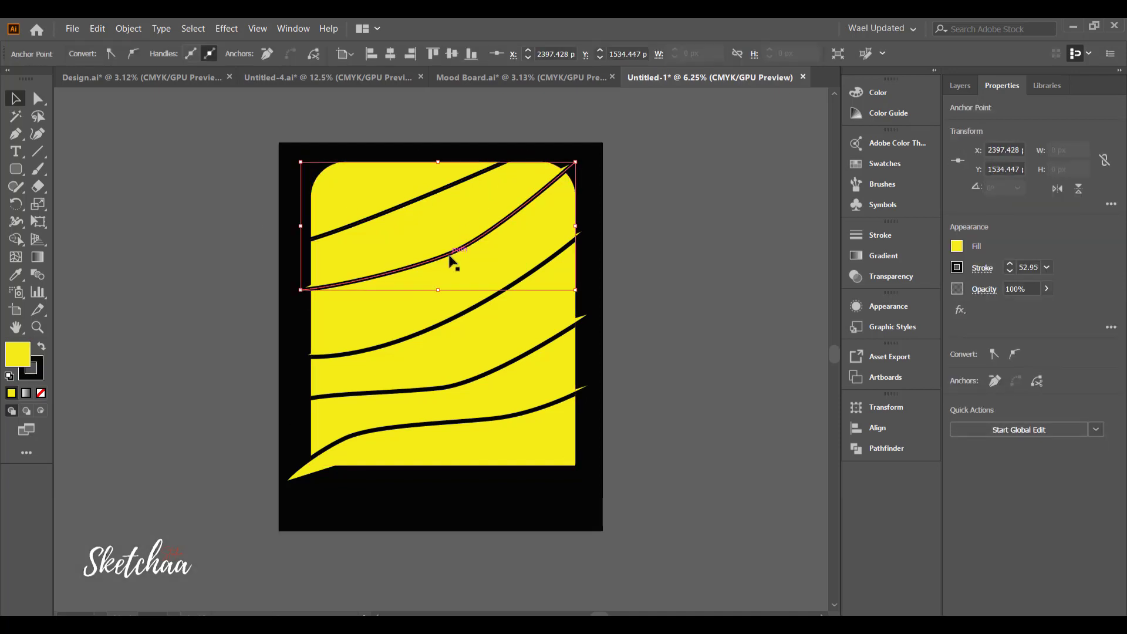
{"action": "left_click", "coordinate": [438, 323], "text": "shift"}
{"action": "left_click", "coordinate": [491, 389], "text": "shift"}
{"action": "left_click", "coordinate": [500, 420], "text": "shift"}
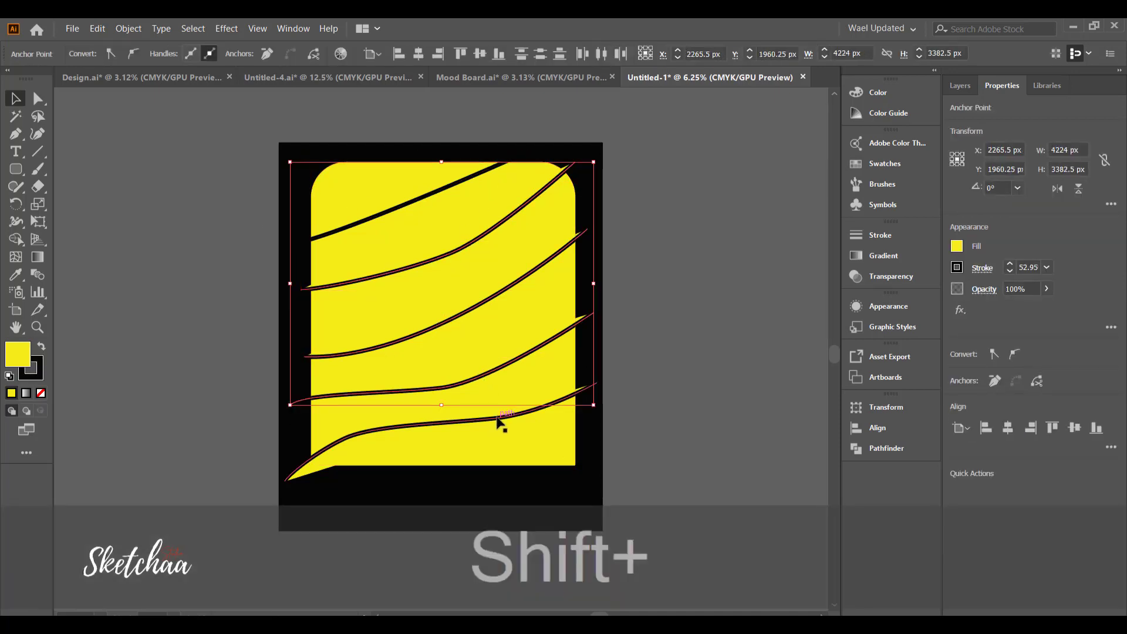
{"action": "left_click", "coordinate": [360, 222], "text": "shift"}
{"action": "left_click", "coordinate": [125, 31]}
{"action": "left_click", "coordinate": [170, 179]}
{"action": "left_click", "coordinate": [76, 234]}
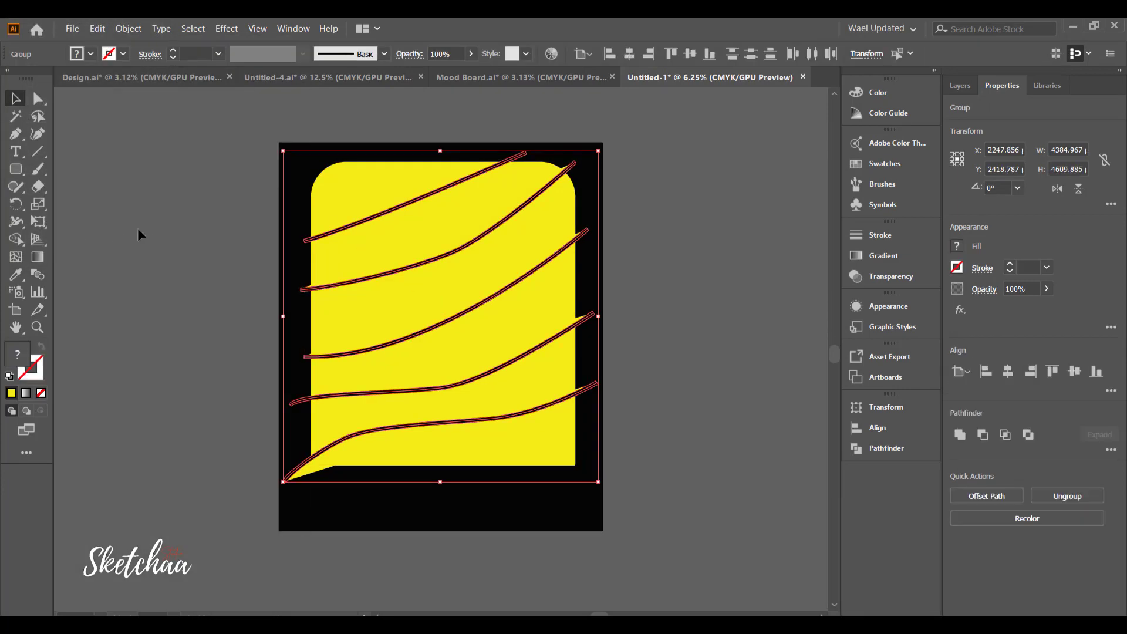
{"action": "left_click", "coordinate": [129, 30]}
{"action": "left_click", "coordinate": [176, 179]}
{"action": "left_click", "coordinate": [188, 148]}
{"action": "left_click", "coordinate": [343, 180]}
{"action": "left_click", "coordinate": [129, 30]}
{"action": "key", "text": "Escape"}
Divide the yellow rectangle along the five expanded curves with Pathfinder.
{"action": "left_click", "coordinate": [615, 149]}
{"action": "left_click_drag", "start_coordinate": [269, 490], "coordinate": [478, 466]}
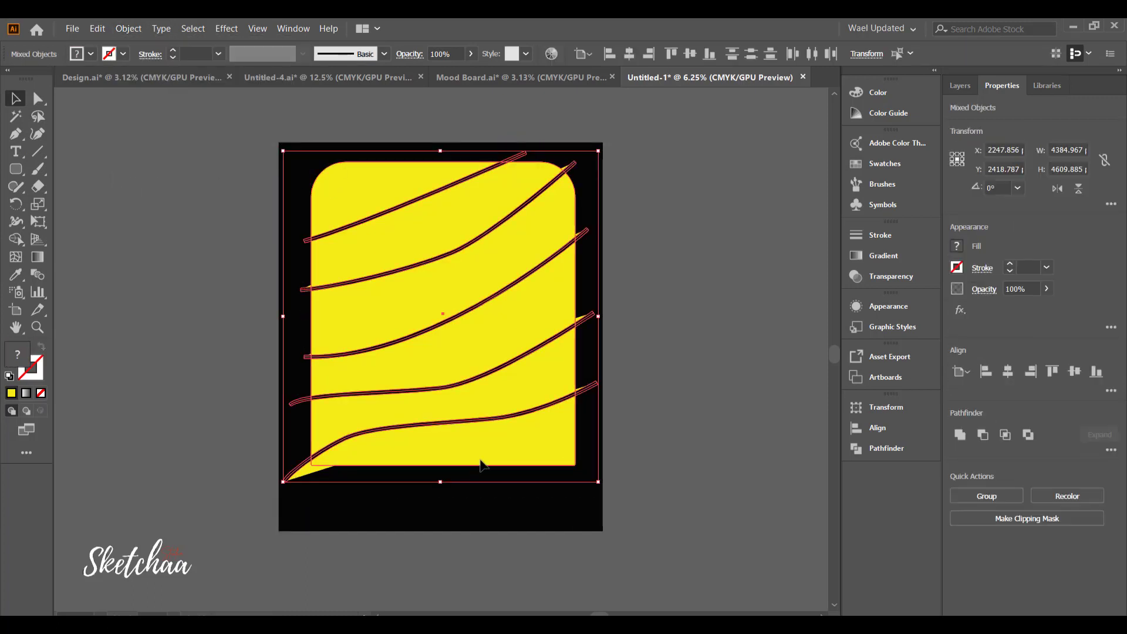
{"action": "left_click", "coordinate": [920, 450]}
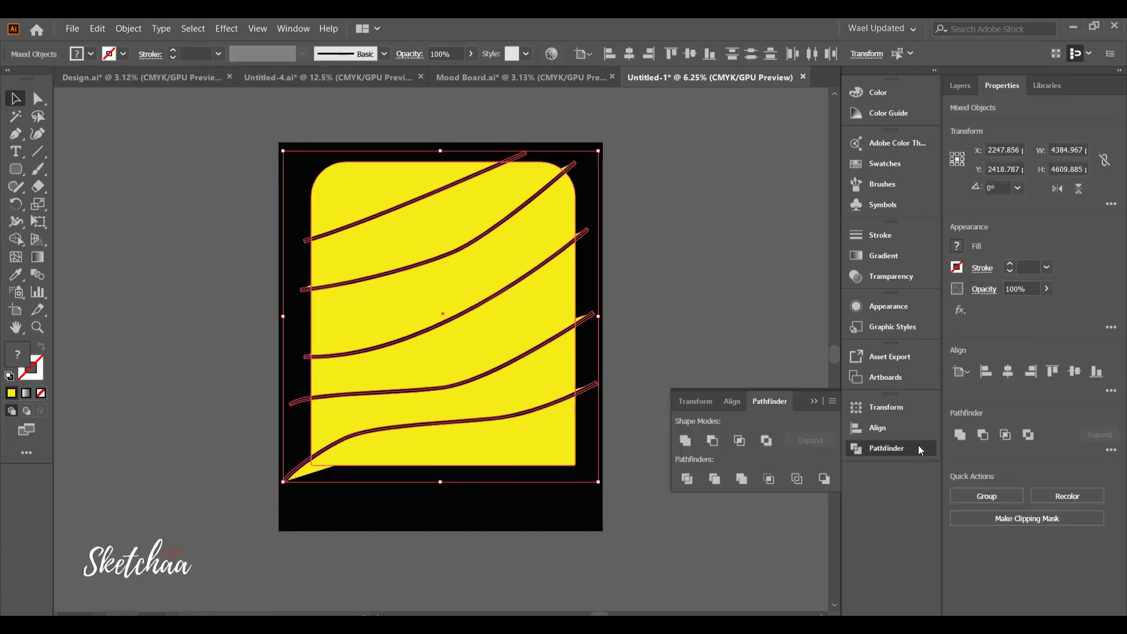
{"action": "left_click", "coordinate": [687, 478]}
Ungroup the divided artwork into separate pieces.
{"action": "left_click", "coordinate": [675, 271]}
{"action": "left_click", "coordinate": [422, 200]}
{"action": "key", "text": "Delete"}
{"action": "key", "text": "ctrl+z"}
{"action": "right_click", "coordinate": [449, 229]}
{"action": "left_click", "coordinate": [524, 333]}
Delete the black strips of the first, third and fourth curves between the yellow bands.
{"action": "left_click", "coordinate": [427, 196]}
{"action": "key", "text": "Delete"}
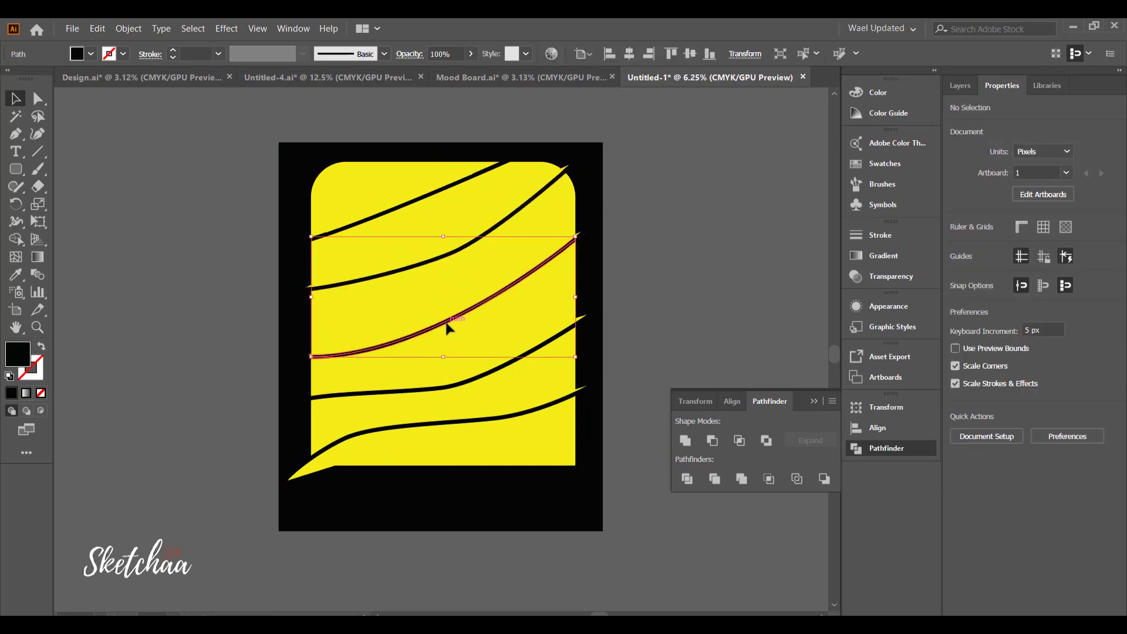
{"action": "left_click", "coordinate": [450, 326]}
{"action": "key", "text": "Delete"}
{"action": "left_click", "coordinate": [454, 385]}
{"action": "key", "text": "Delete"}
Try to delete the piece along the second curve, and undo the removal of the yellow band.
{"action": "left_click", "coordinate": [440, 259]}
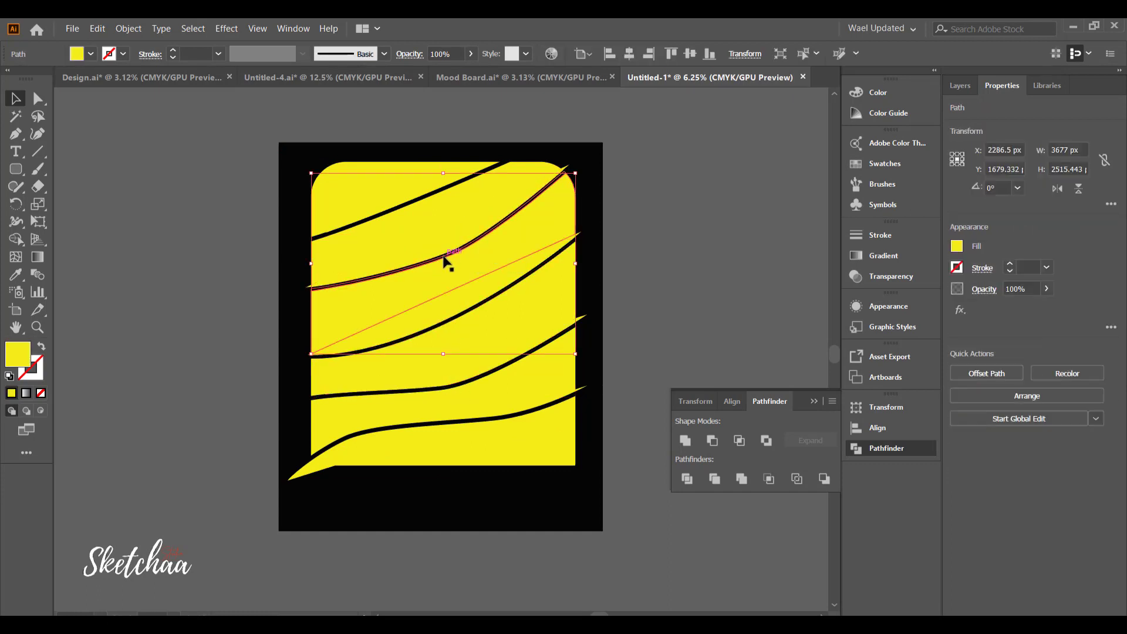
{"action": "left_click", "coordinate": [442, 260]}
{"action": "key", "text": "Delete"}
{"action": "key", "text": "ctrl+z"}
{"action": "key", "text": "ctrl+z"}
{"action": "key", "text": "ctrl+z"}
{"action": "key", "text": "ctrl+z"}
{"action": "key", "text": "ctrl+z"}
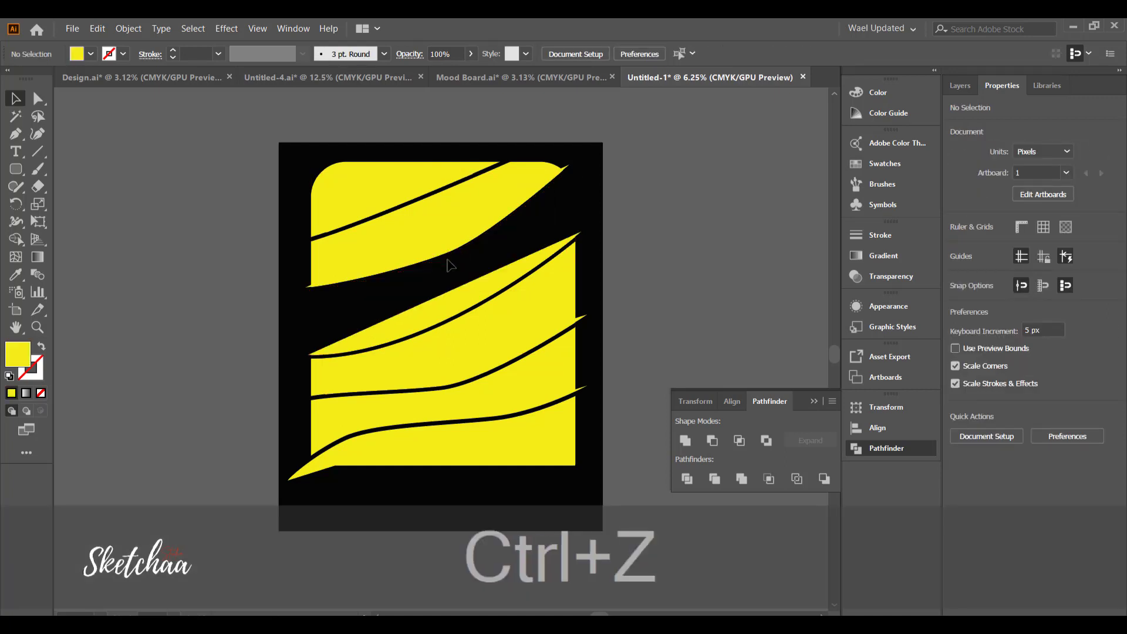
Try to delete the yellow piece bordering the fourth curve, and undo the deletion.
{"action": "left_click", "coordinate": [464, 381]}
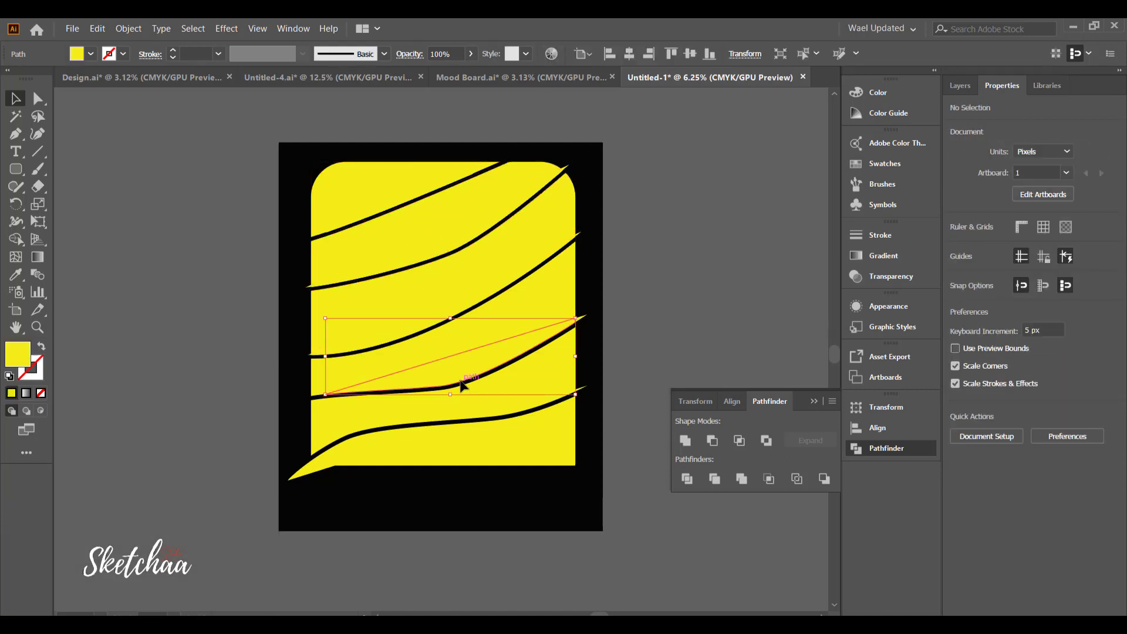
{"action": "key", "text": "Delete"}
{"action": "key", "text": "ctrl+z"}
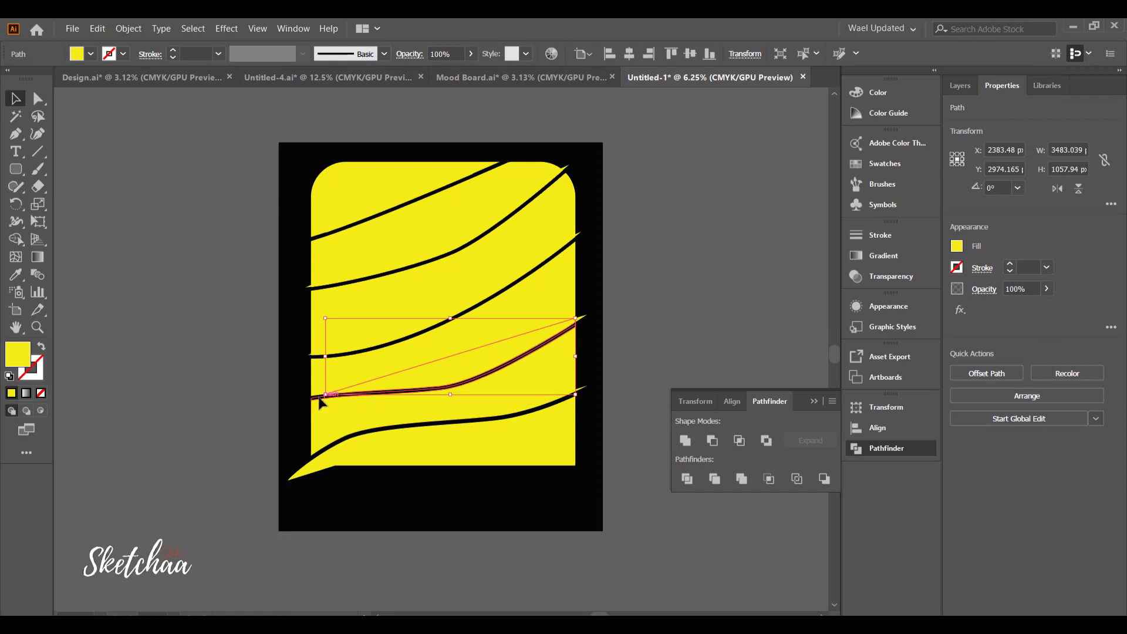
Delete the pointed yellow tips that stick out past the panel's side edges at the ends of the curves.
{"action": "left_click", "coordinate": [309, 395]}
{"action": "left_click", "coordinate": [448, 424]}
{"action": "left_click", "coordinate": [300, 472]}
{"action": "left_click_drag", "start_coordinate": [305, 476], "coordinate": [585, 316]}
{"action": "left_click", "coordinate": [596, 244]}
{"action": "left_click", "coordinate": [584, 235]}
{"action": "left_click", "coordinate": [590, 233]}
{"action": "left_click_drag", "start_coordinate": [579, 239], "coordinate": [577, 241]}
{"action": "key", "text": "Delete"}
{"action": "left_click", "coordinate": [567, 167]}
{"action": "key", "text": "Delete"}
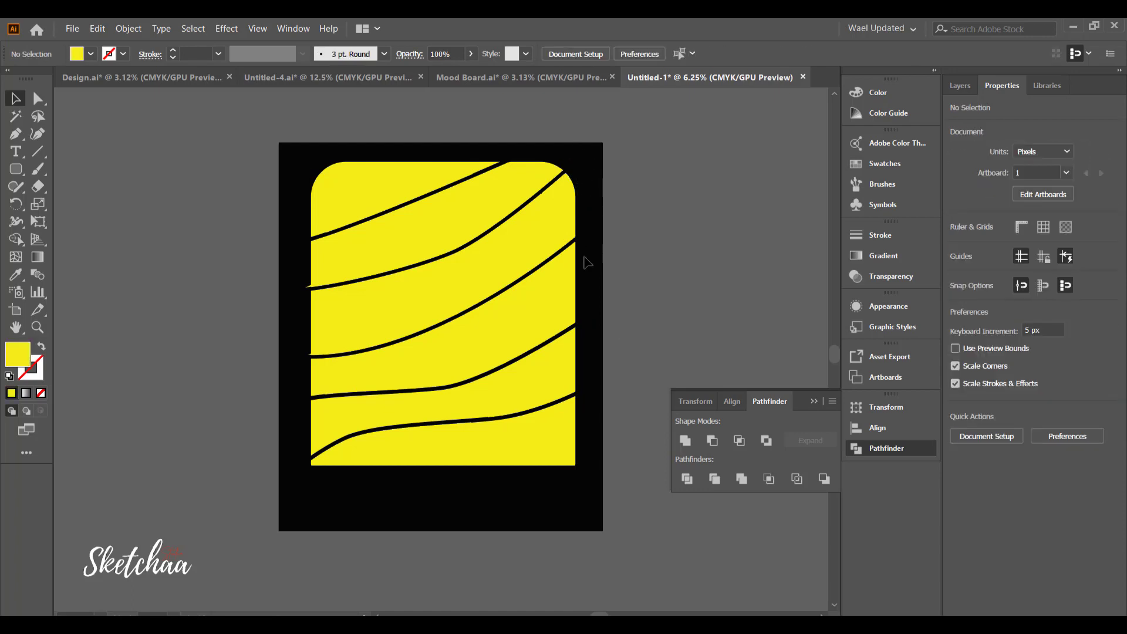
{"action": "left_click_drag", "start_coordinate": [586, 387], "coordinate": [569, 414]}
{"action": "key", "text": "Delete"}
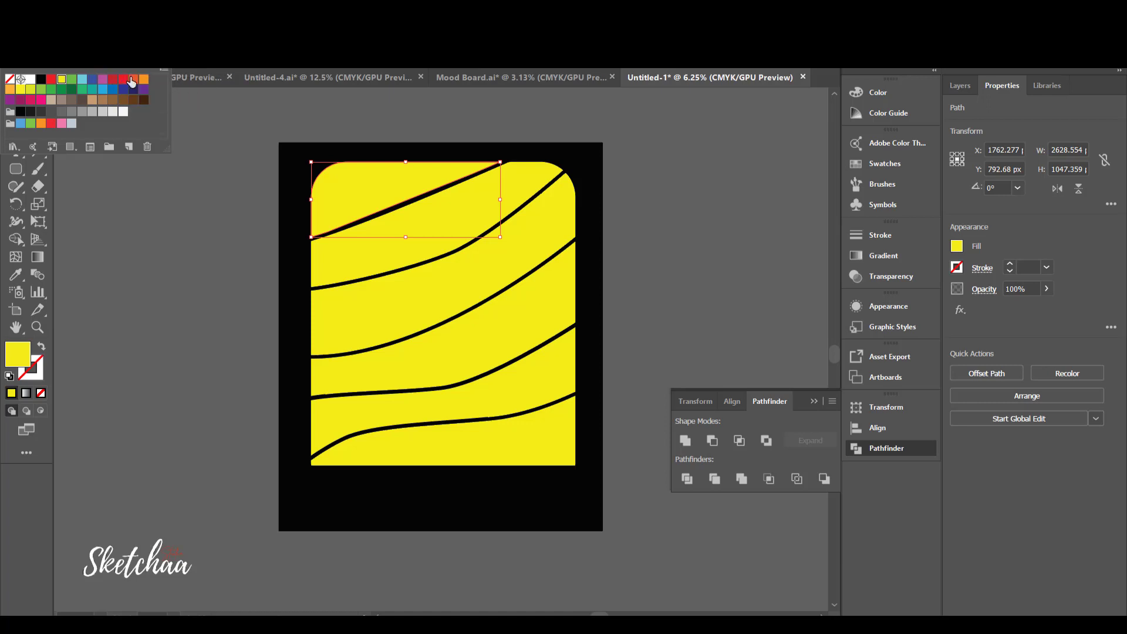
Fill the top band with red-orange and both pieces of the second band with orange.
{"action": "left_click", "coordinate": [133, 80]}
{"action": "left_click", "coordinate": [345, 270]}
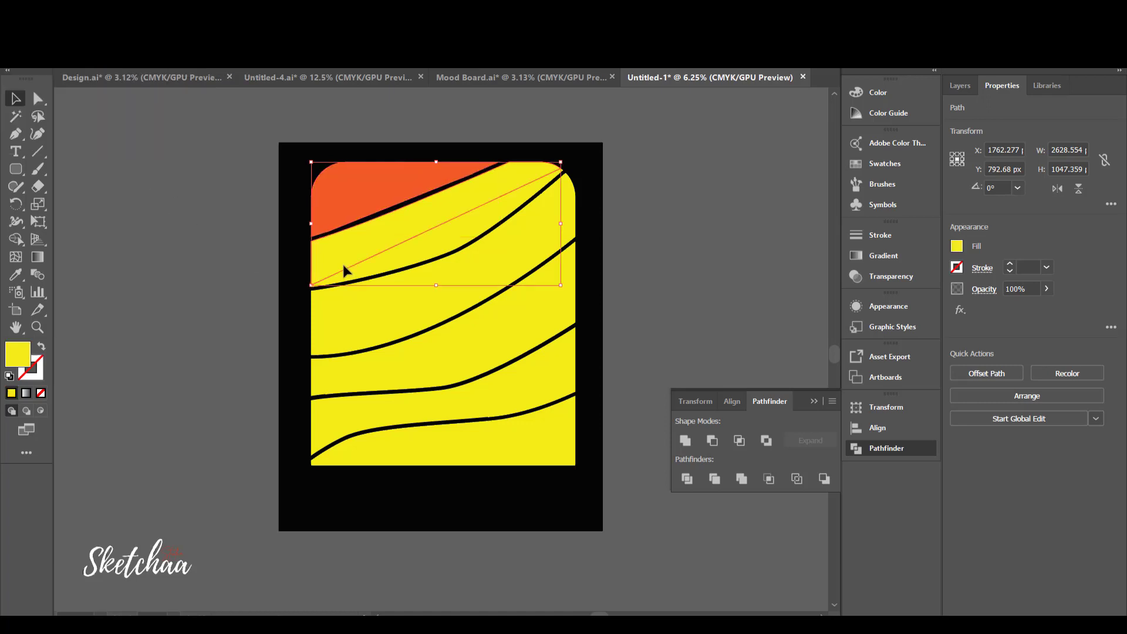
{"action": "left_click", "coordinate": [410, 268], "text": "shift"}
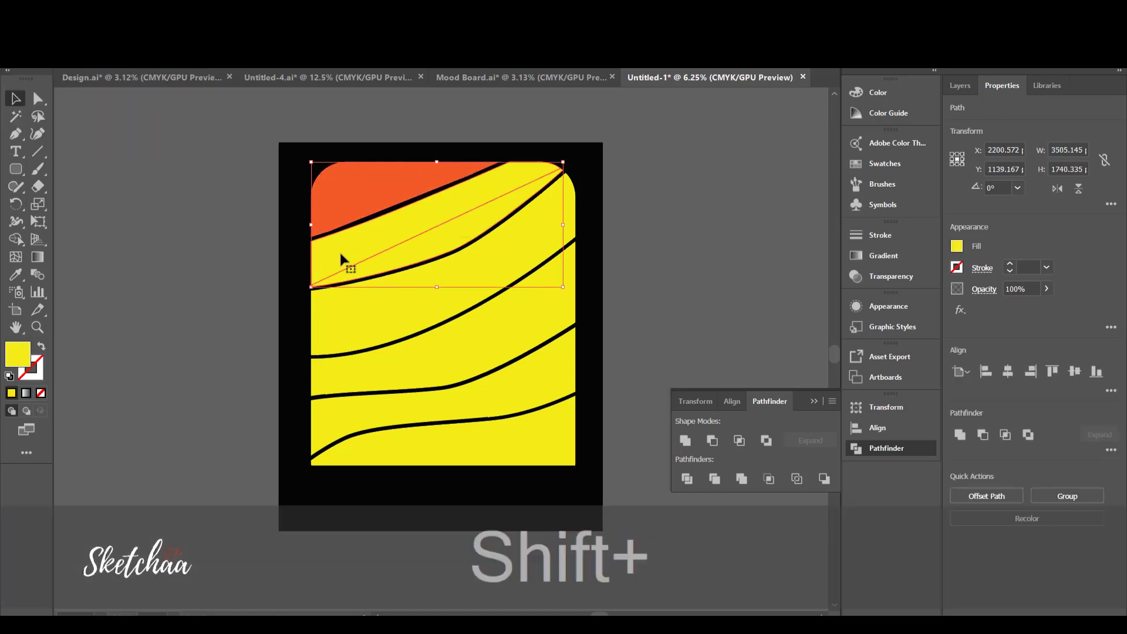
{"action": "left_click", "coordinate": [91, 53]}
{"action": "left_click", "coordinate": [143, 80]}
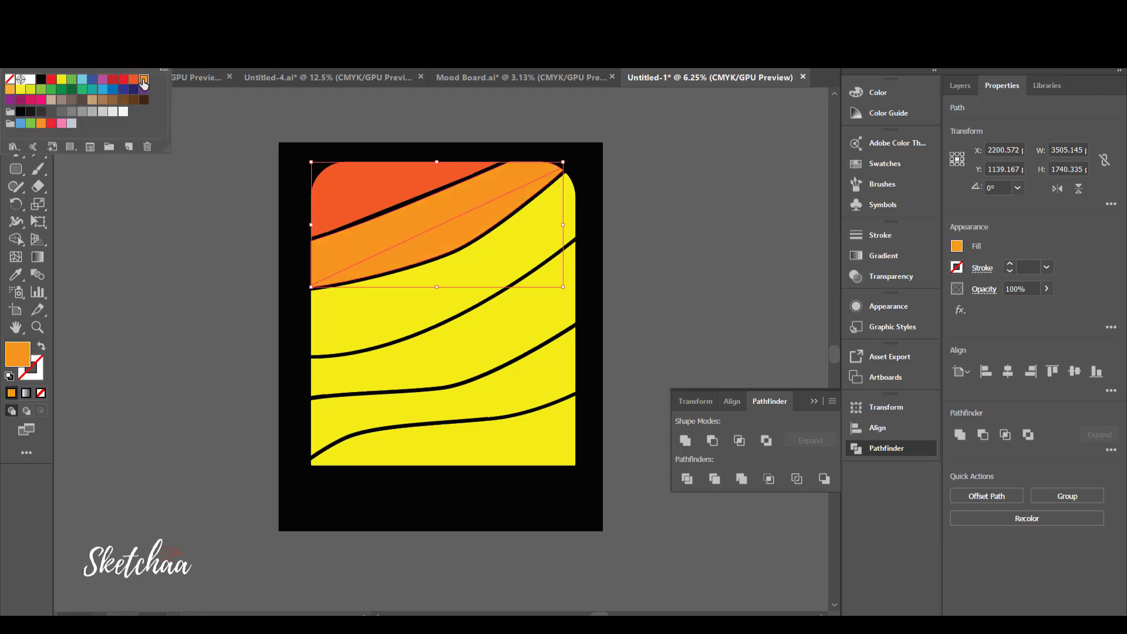
{"action": "left_click", "coordinate": [171, 283]}
Fill both pieces of the third band with yellow-green.
{"action": "left_click", "coordinate": [420, 335]}
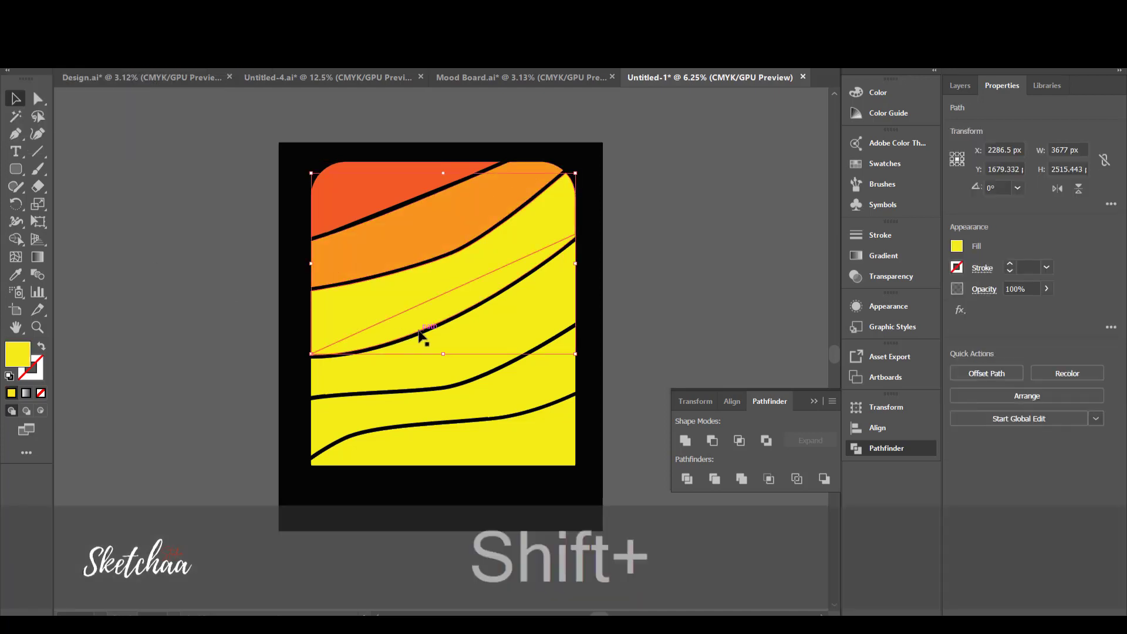
{"action": "left_click", "coordinate": [79, 54]}
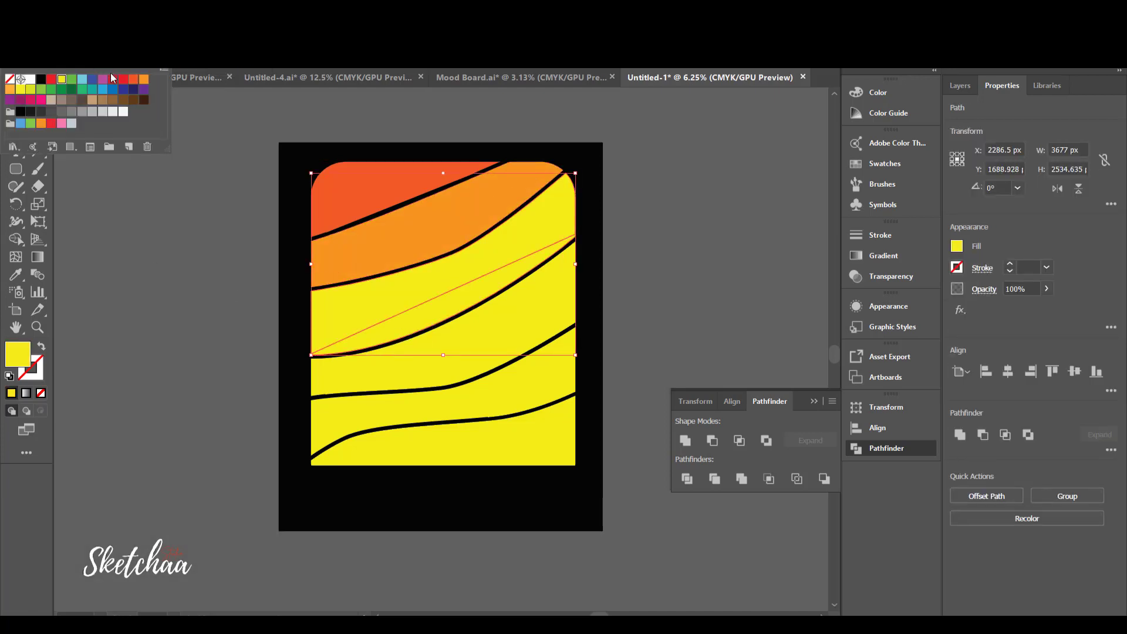
{"action": "left_click", "coordinate": [39, 91]}
{"action": "left_click", "coordinate": [378, 403]}
Fill the pieces of the fourth band with medium blue.
{"action": "left_click", "coordinate": [410, 390]}
{"action": "left_click", "coordinate": [533, 309], "text": "shift"}
{"action": "left_click", "coordinate": [473, 367], "text": "shift"}
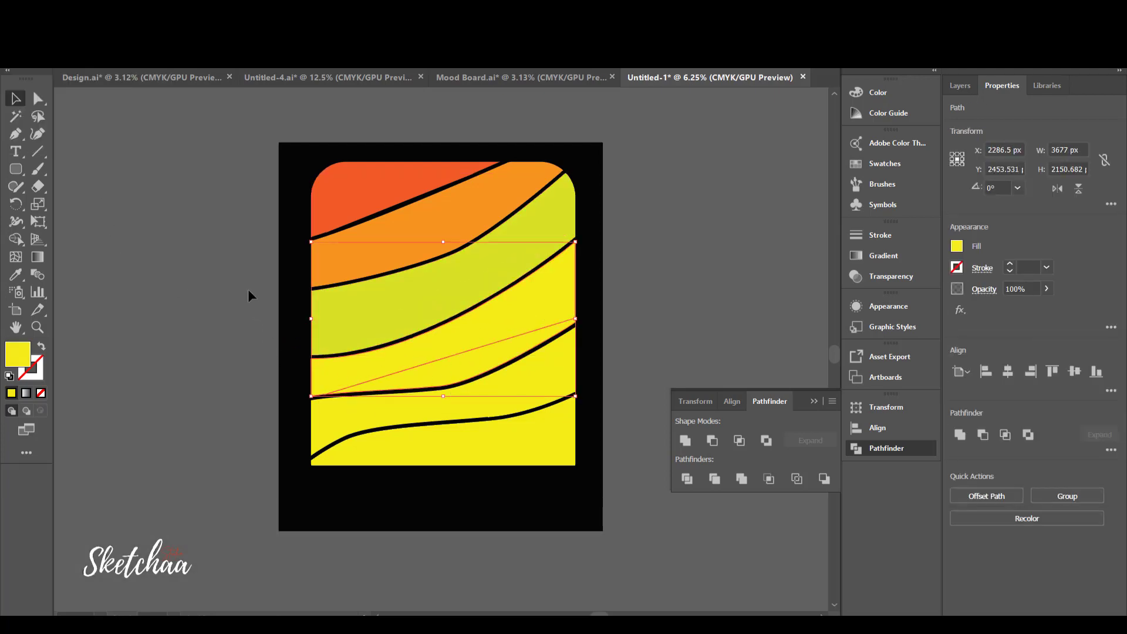
{"action": "left_click", "coordinate": [99, 69]}
{"action": "left_click", "coordinate": [111, 91]}
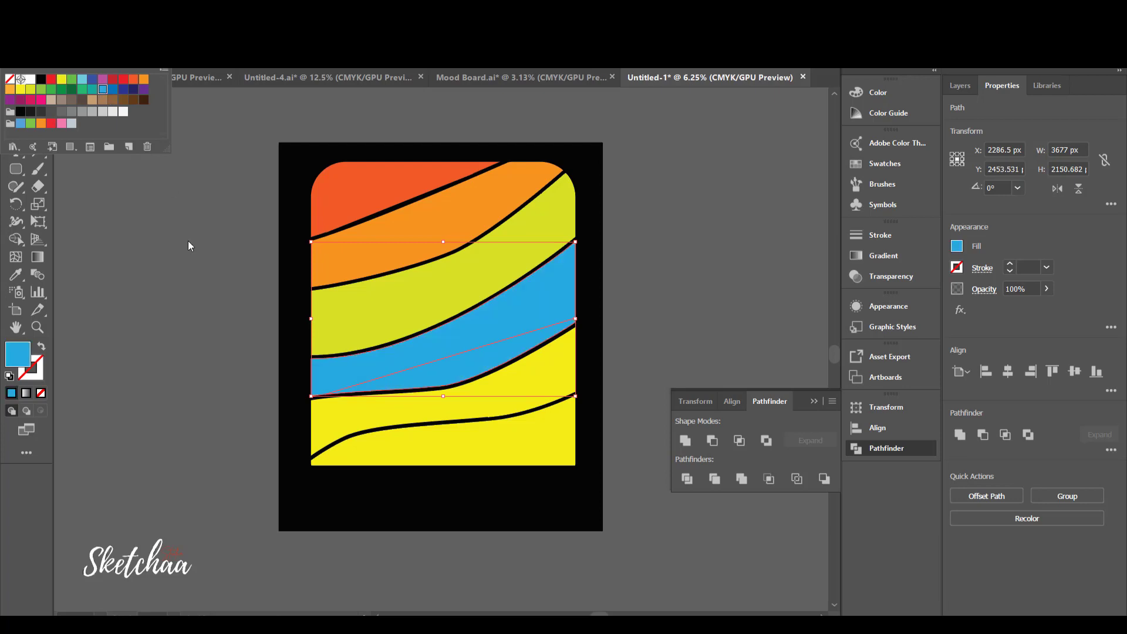
{"action": "left_click", "coordinate": [188, 243]}
Recolor the fourth band light blue, sampling the same color with the Eyedropper onto its lower piece.
{"action": "left_click", "coordinate": [405, 371]}
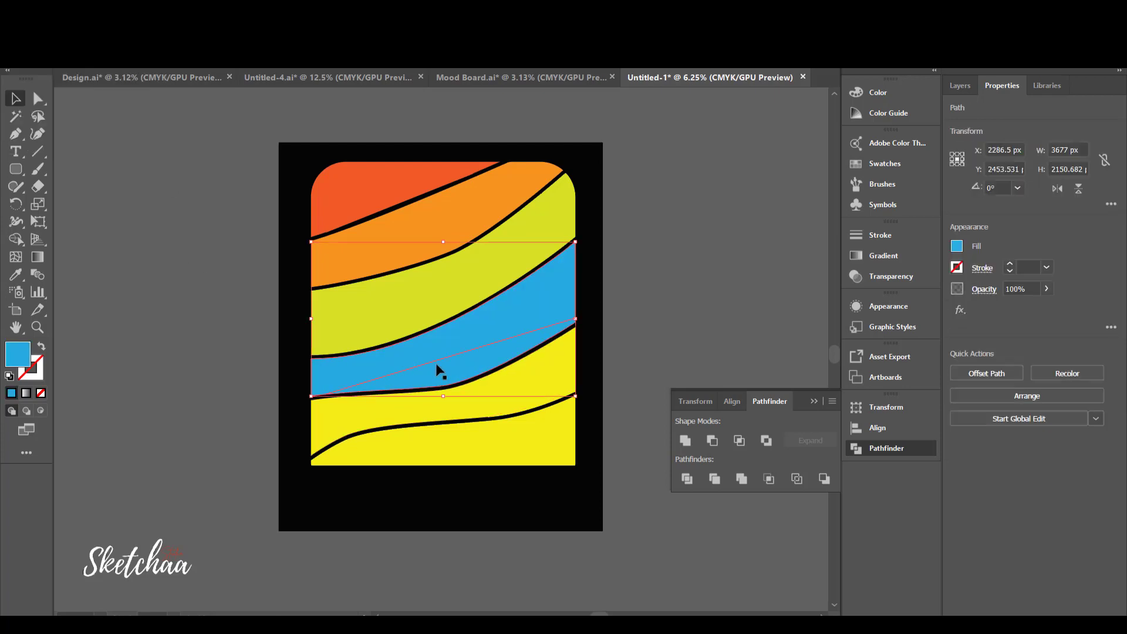
{"action": "left_click", "coordinate": [437, 367], "text": "shift"}
{"action": "left_click", "coordinate": [487, 334], "text": "shift"}
{"action": "left_click", "coordinate": [539, 294], "text": "shift"}
{"action": "left_click", "coordinate": [91, 57]}
{"action": "left_click", "coordinate": [82, 80]}
{"action": "left_click", "coordinate": [436, 365]}
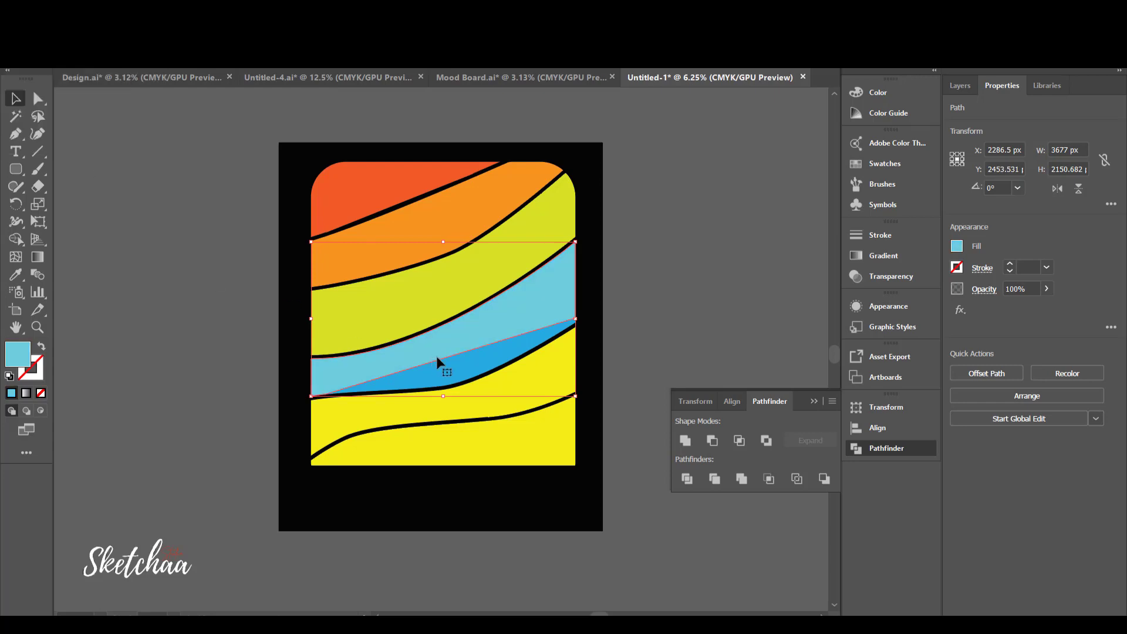
{"action": "left_click", "coordinate": [18, 275]}
{"action": "left_click", "coordinate": [538, 307]}
{"action": "left_click", "coordinate": [16, 99]}
Fill the fifth band with medium blue and sample that color with the Eyedropper onto its leftover yellow sliver.
{"action": "left_click", "coordinate": [454, 417]}
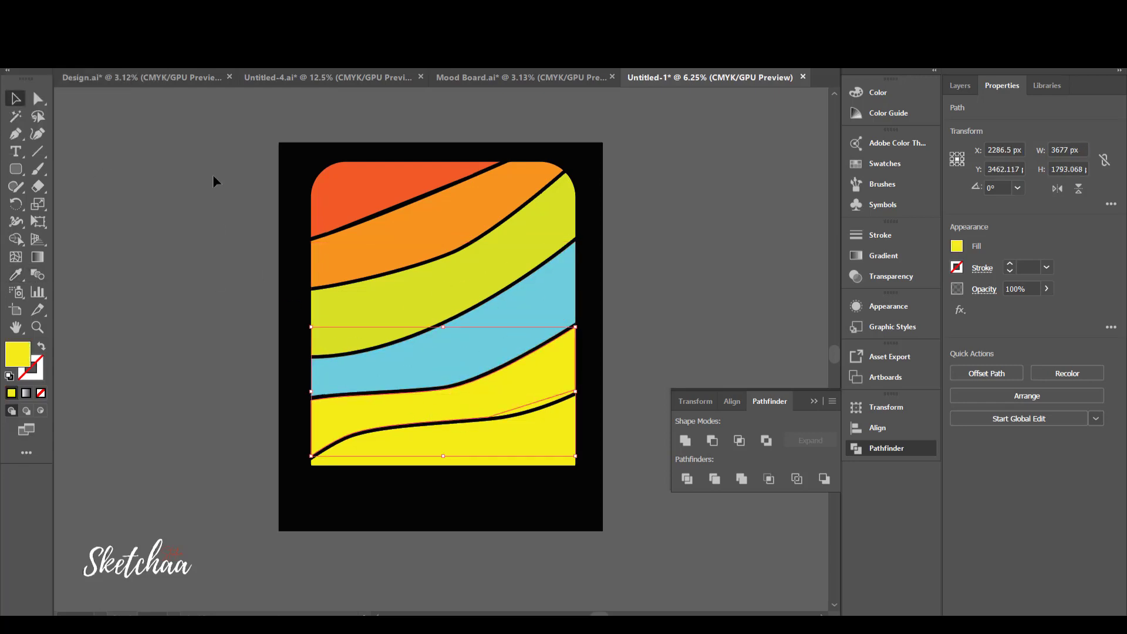
{"action": "left_click", "coordinate": [49, 60]}
{"action": "left_click", "coordinate": [103, 93]}
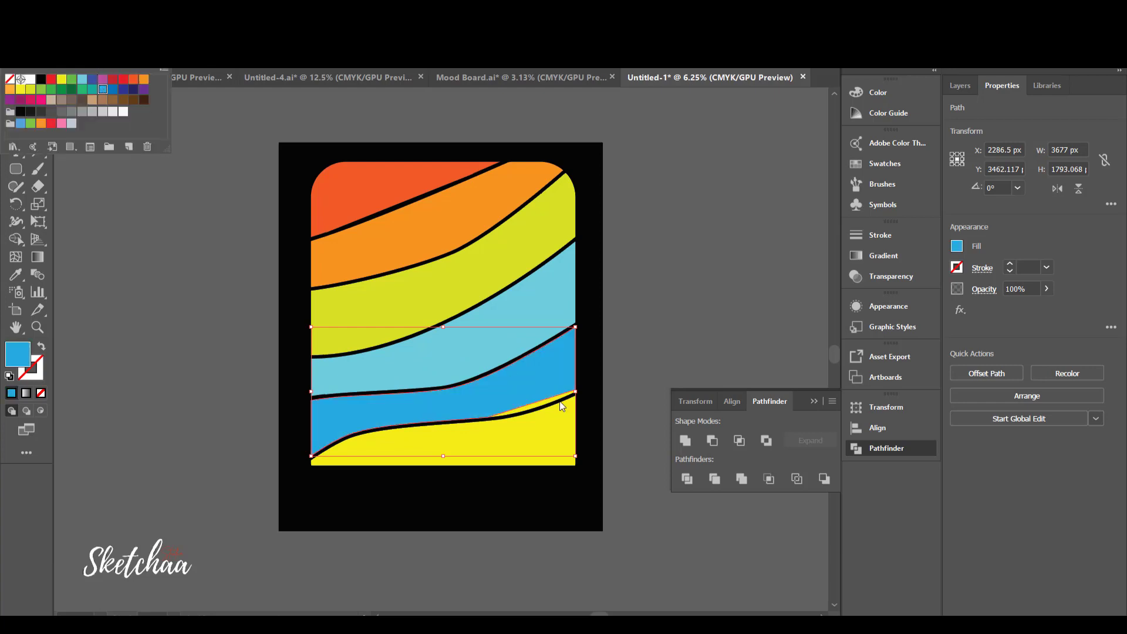
{"action": "left_click", "coordinate": [534, 408]}
{"action": "key", "text": "i"}
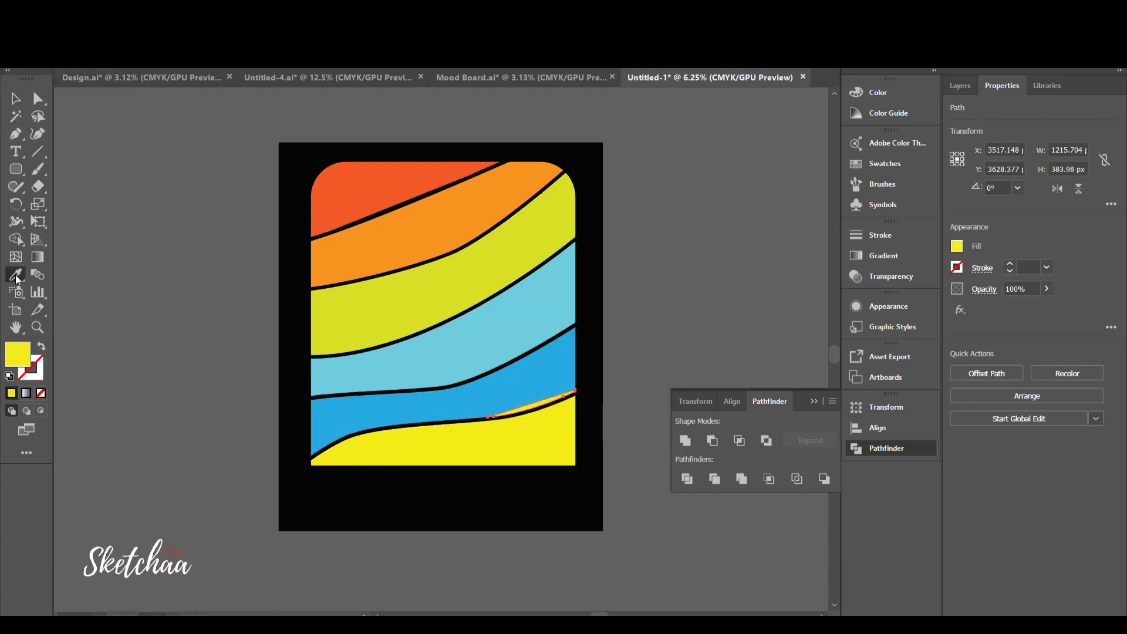
{"action": "left_click", "coordinate": [509, 383]}
{"action": "key", "text": "v"}
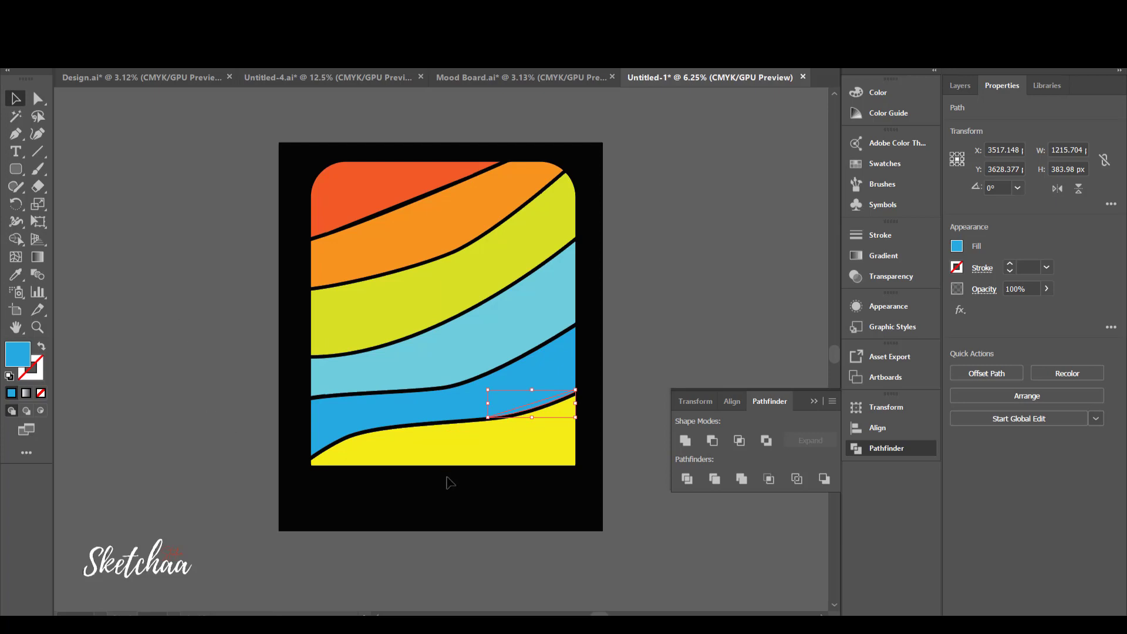
Fill both pieces of the bottom band with dark blue.
{"action": "left_click", "coordinate": [523, 449]}
{"action": "left_click", "coordinate": [366, 443], "text": "shift"}
{"action": "left_click", "coordinate": [61, 58]}
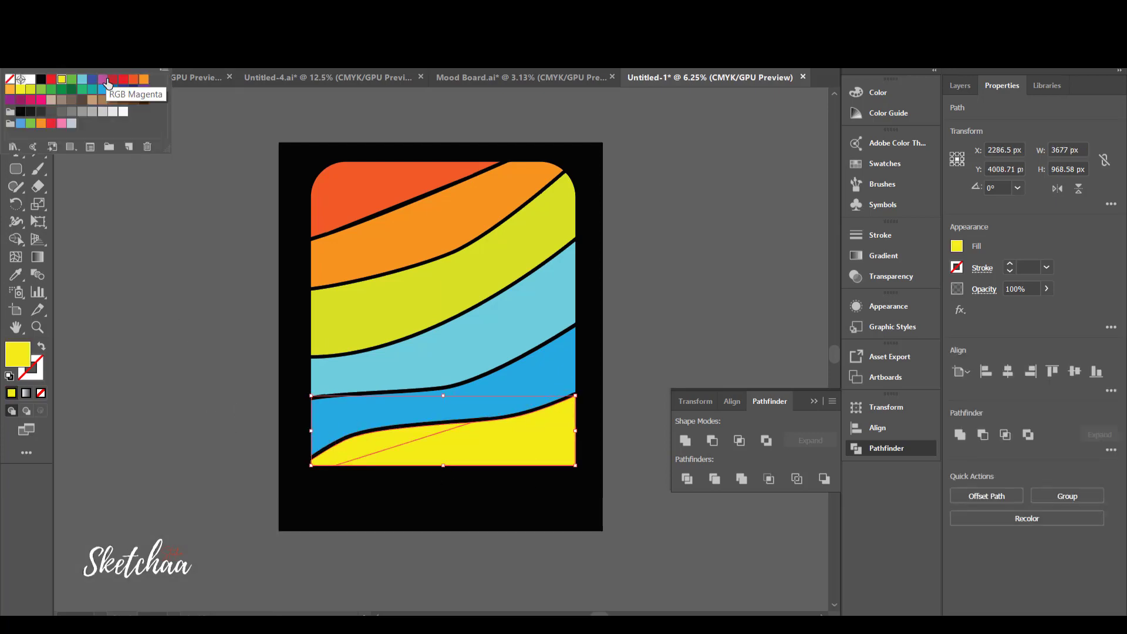
{"action": "left_click", "coordinate": [111, 89]}
{"action": "left_click", "coordinate": [122, 192]}
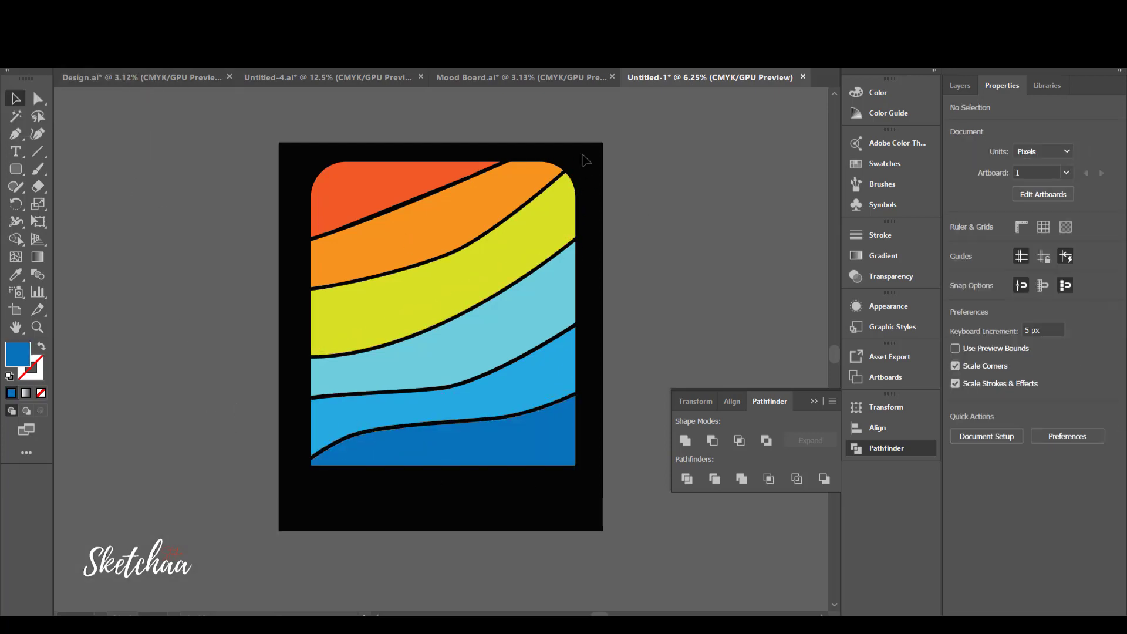
Fill the background rectangle with pink to expose leftover black pieces between the bands.
{"action": "left_click", "coordinate": [952, 87]}
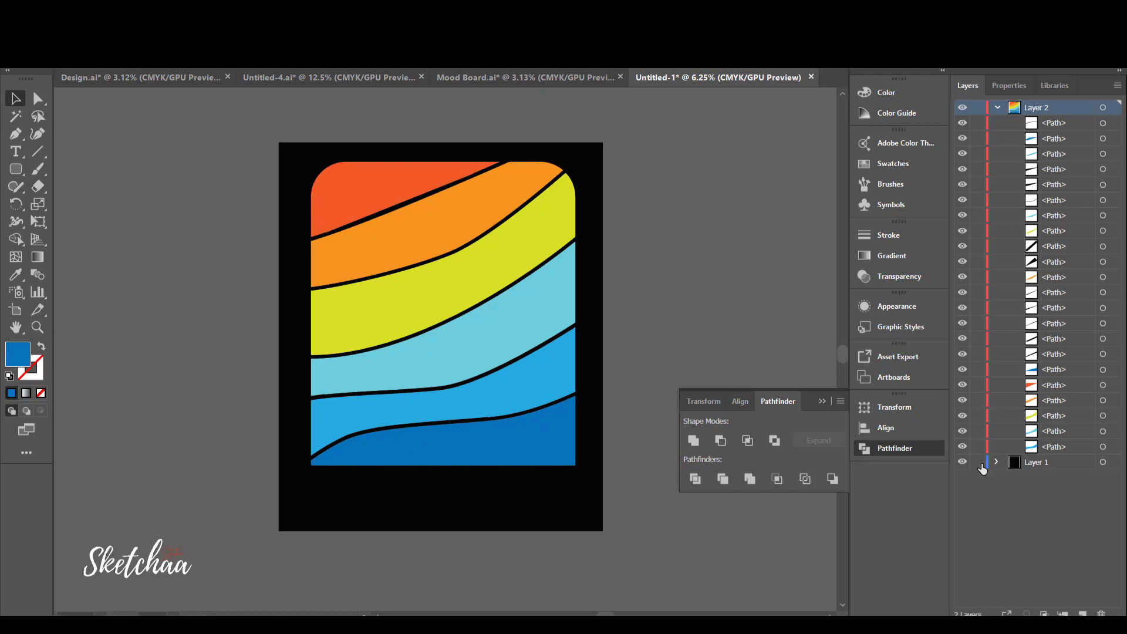
{"action": "left_click", "coordinate": [588, 166]}
{"action": "left_click", "coordinate": [63, 61]}
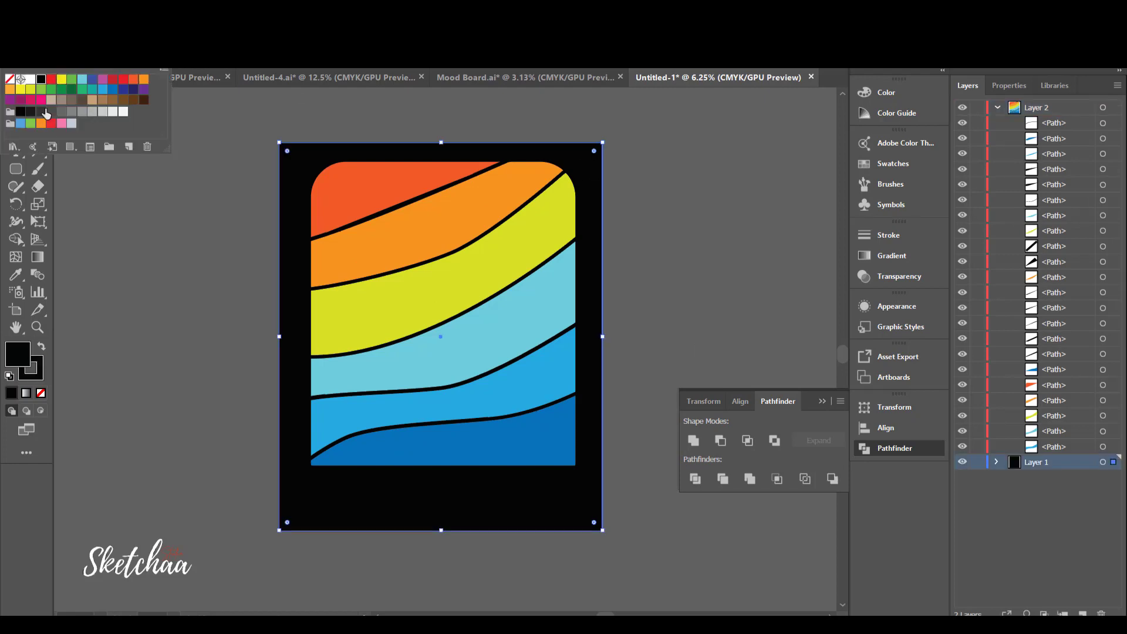
{"action": "left_click", "coordinate": [62, 123]}
{"action": "left_click", "coordinate": [359, 128]}
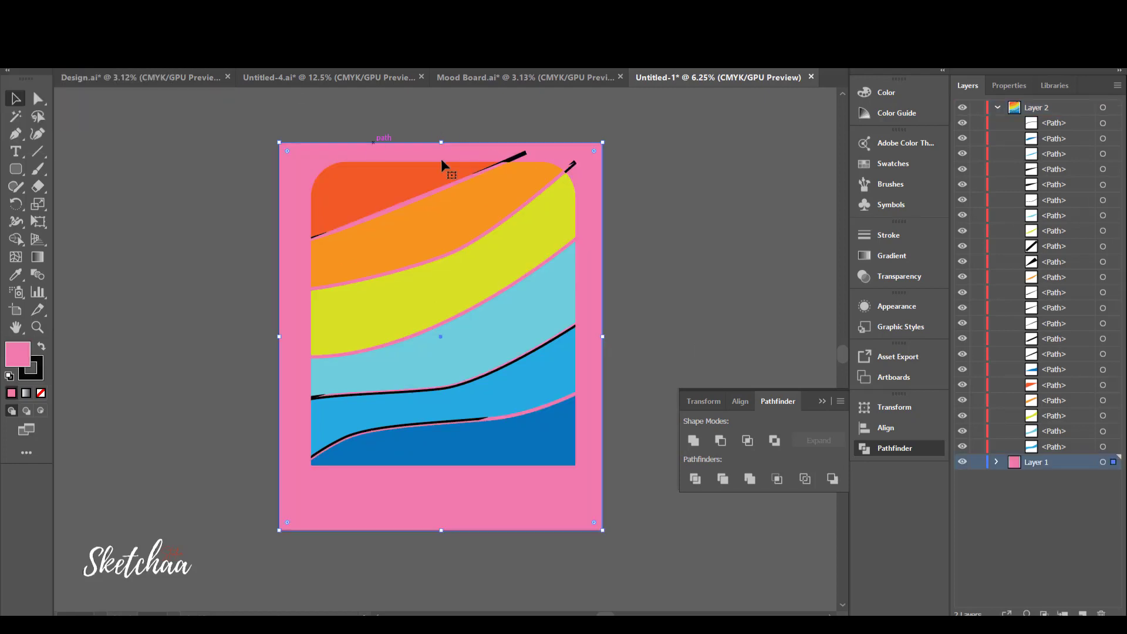
Delete the leftover black slivers along the curves and at their ends beyond the panel.
{"action": "left_click", "coordinate": [518, 156]}
{"action": "key", "text": "Delete"}
{"action": "left_click", "coordinate": [569, 166]}
{"action": "key", "text": "Delete"}
{"action": "left_click", "coordinate": [568, 165]}
{"action": "key", "text": "Delete"}
{"action": "left_click", "coordinate": [521, 154]}
{"action": "key", "text": "Delete"}
{"action": "left_click", "coordinate": [522, 154]}
{"action": "key", "text": "Delete"}
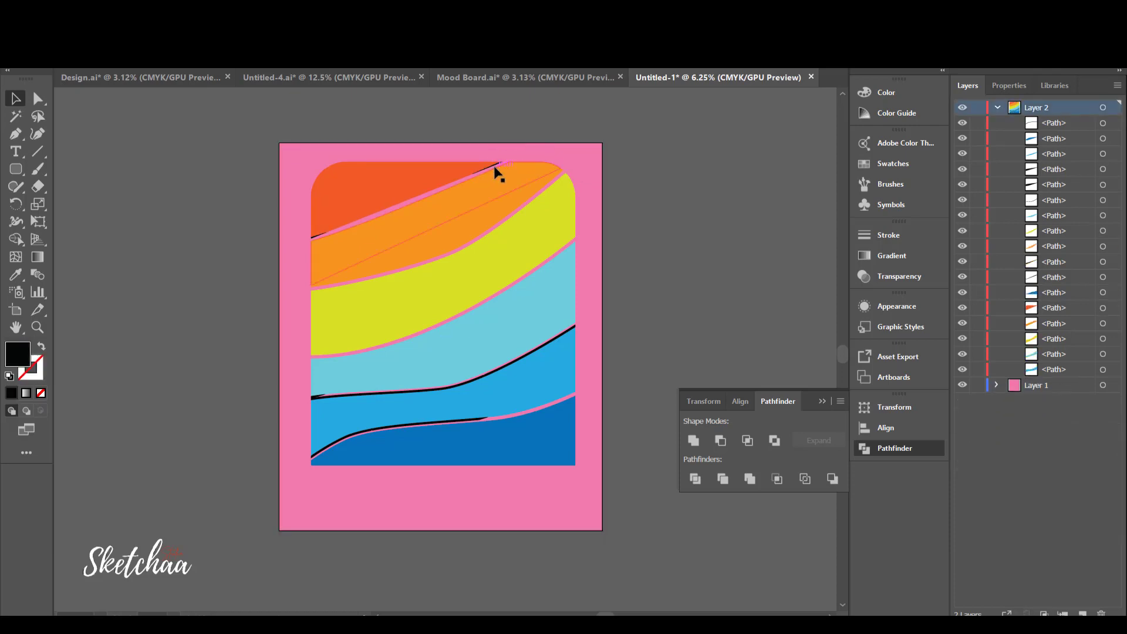
{"action": "left_click", "coordinate": [422, 423]}
{"action": "key", "text": "Delete"}
Fill the background rectangle with black again and lock its layer, Layer 1.
{"action": "left_click", "coordinate": [571, 156]}
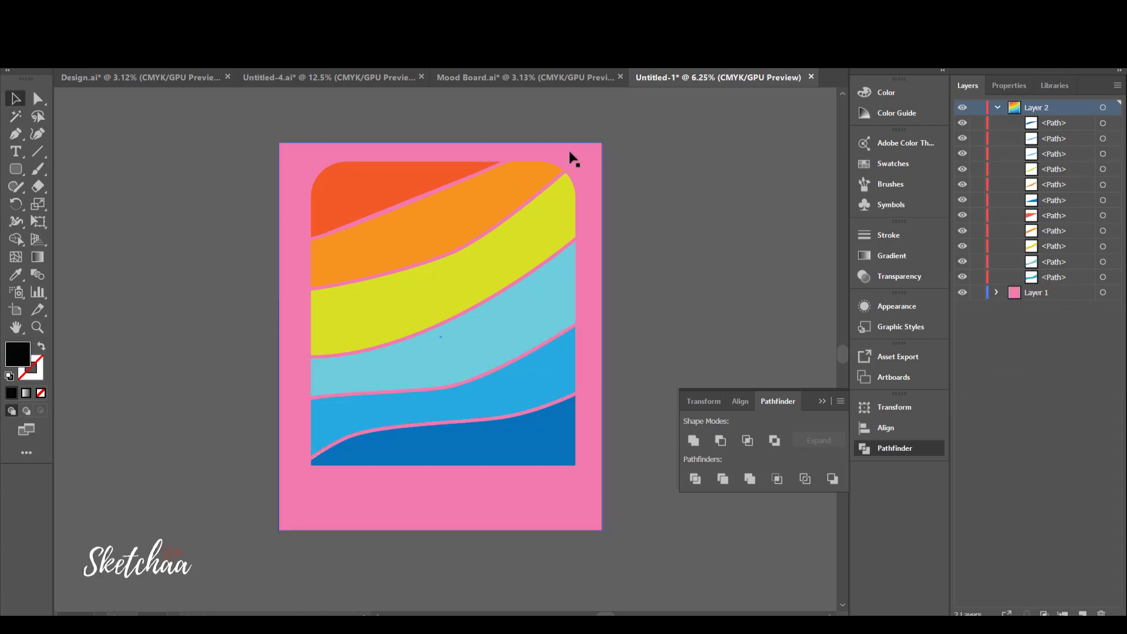
{"action": "left_click", "coordinate": [43, 81]}
{"action": "left_click", "coordinate": [343, 110]}
{"action": "left_click", "coordinate": [344, 111]}
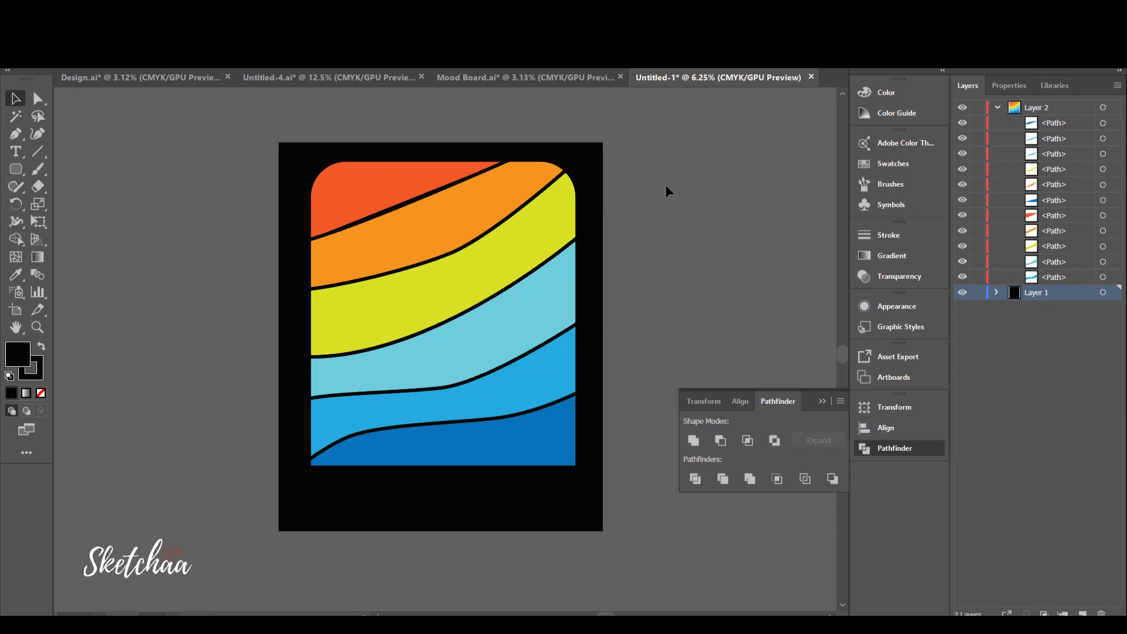
{"action": "left_click", "coordinate": [589, 154]}
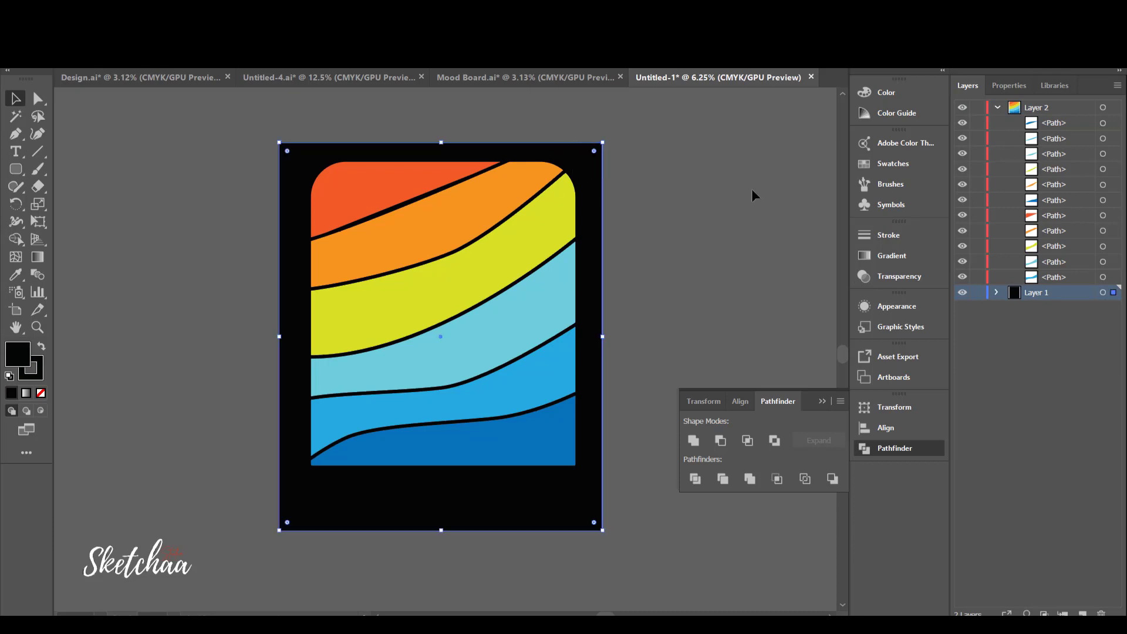
{"action": "left_click", "coordinate": [978, 293]}
Scale all the colored bands down slightly together and position them in the upper middle of the black background.
{"action": "left_click_drag", "start_coordinate": [313, 491], "coordinate": [309, 490]}
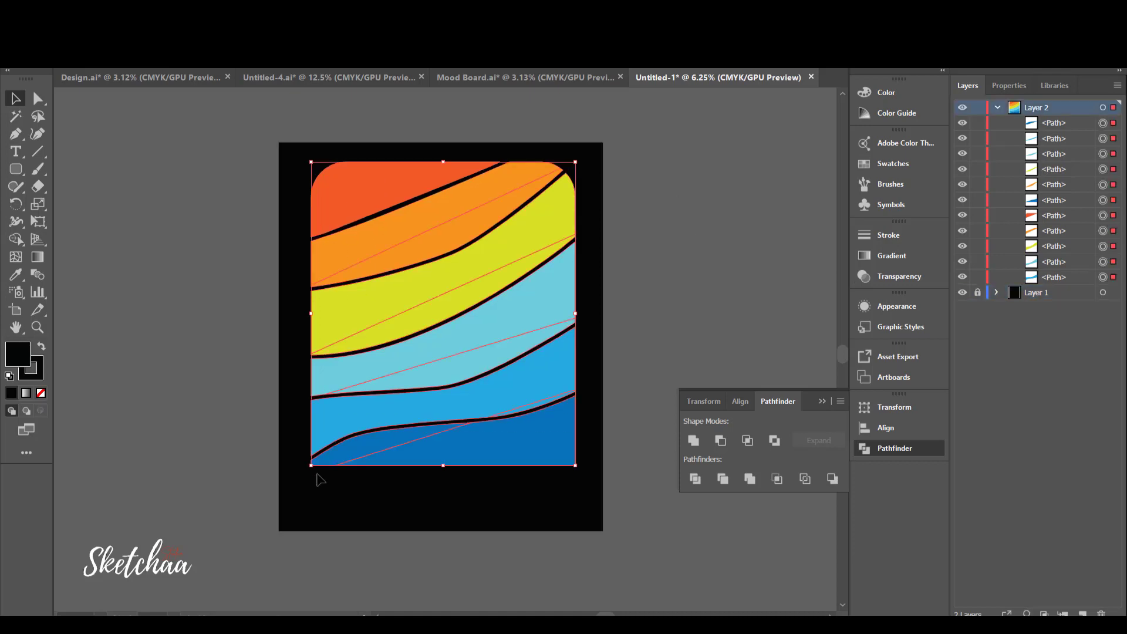
{"action": "left_click_drag", "start_coordinate": [576, 466], "coordinate": [561, 450]}
{"action": "left_click_drag", "start_coordinate": [489, 335], "coordinate": [484, 318]}
{"action": "left_click", "coordinate": [698, 302]}
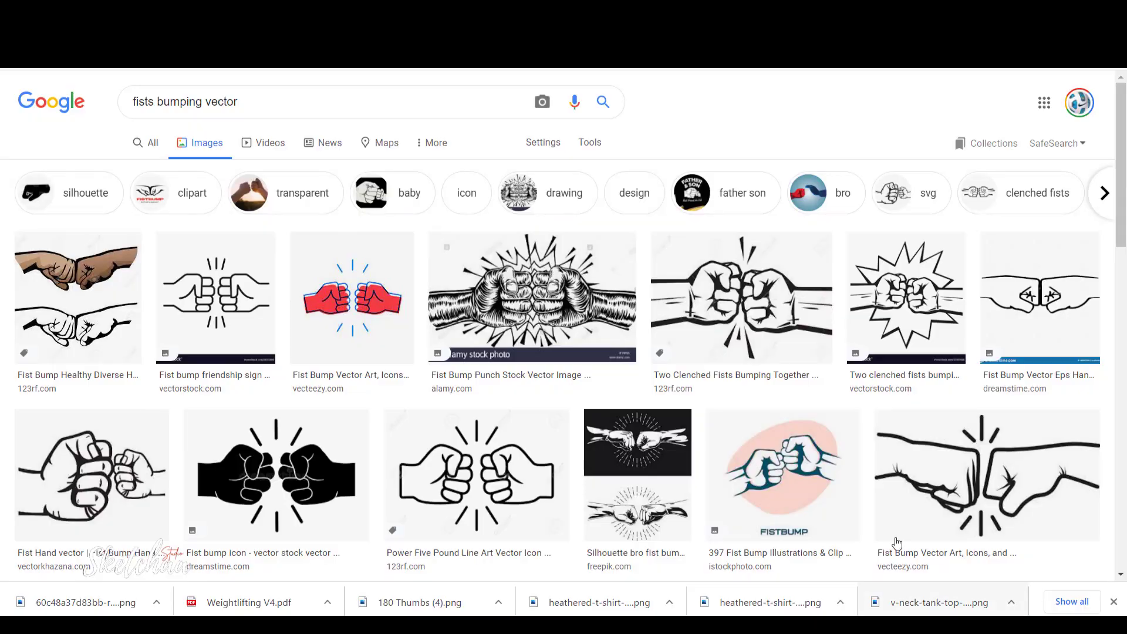
In the browser, copy the vecteezy fist bump line drawing from the "fists bumping vector" image results.
{"action": "scroll", "coordinate": [1121, 268], "scroll_direction": "down", "scroll_amount": 3}
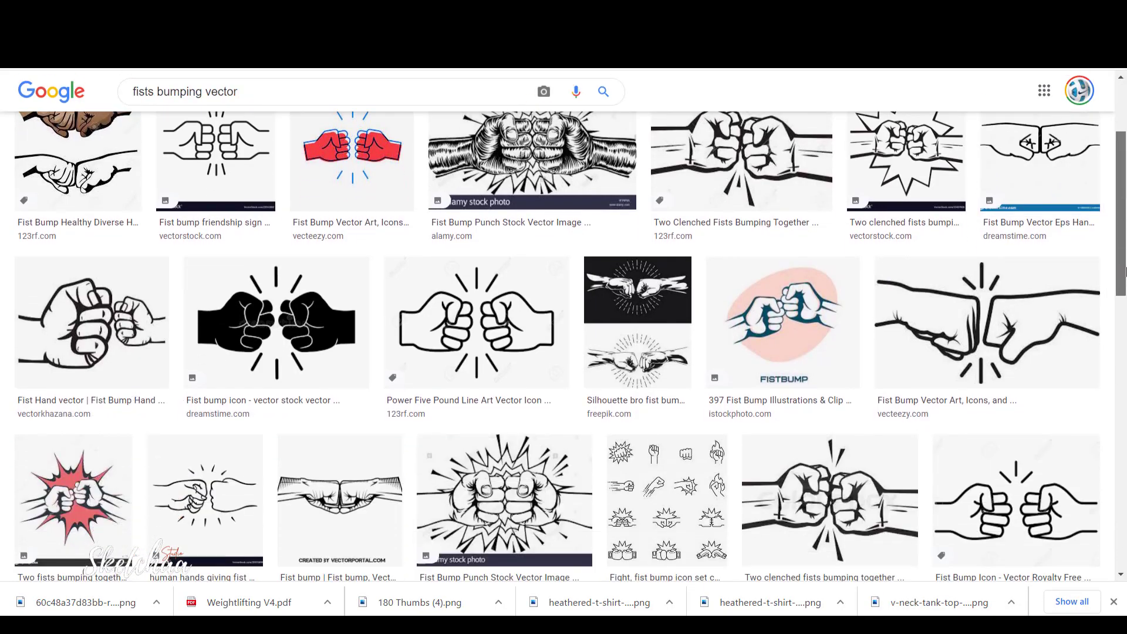
{"action": "left_click_drag", "start_coordinate": [1125, 271], "coordinate": [1125, 382]}
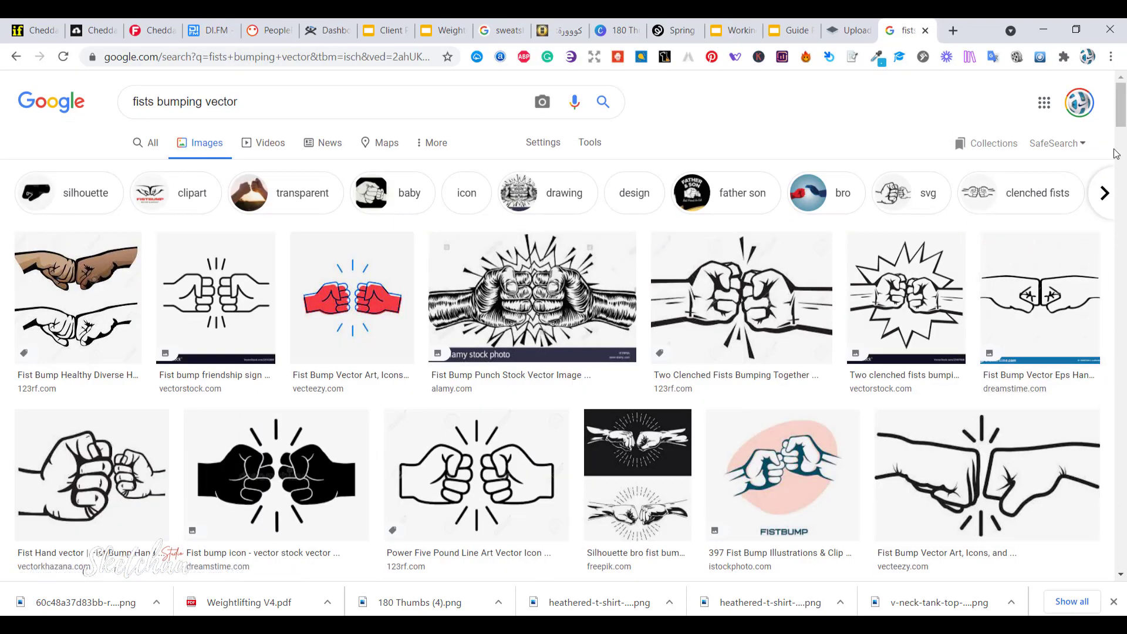
{"action": "left_click_drag", "start_coordinate": [1122, 119], "coordinate": [1122, 130]}
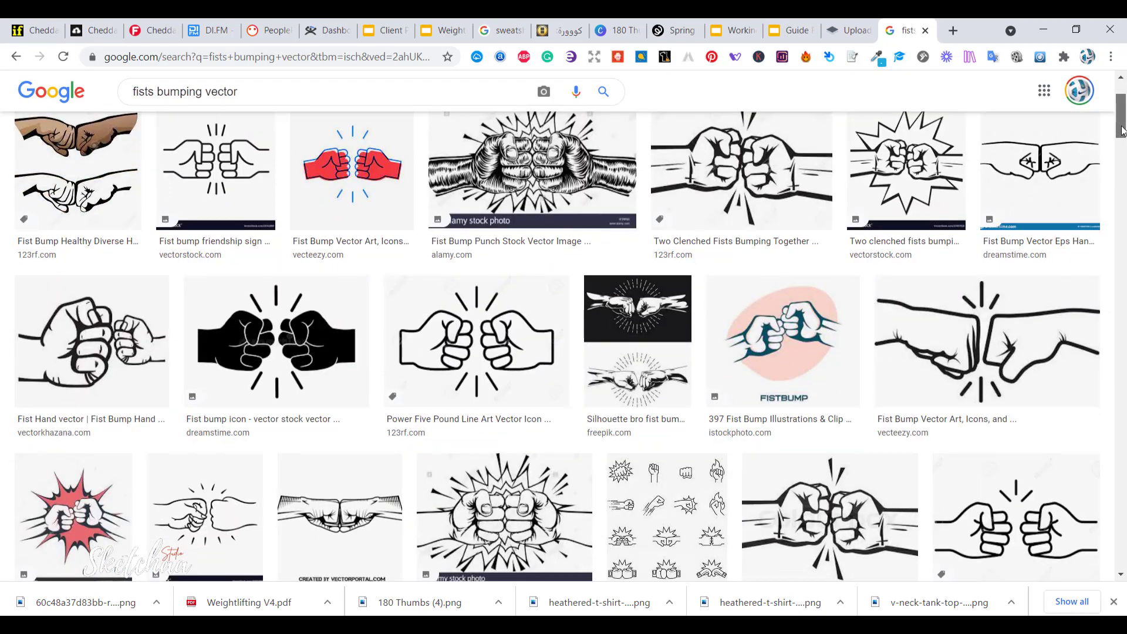
{"action": "left_click", "coordinate": [986, 347]}
{"action": "right_click", "coordinate": [963, 270]}
{"action": "left_click", "coordinate": [953, 418]}
Switch to Illustrator, paste the fist bump image and place it across the poster's upper-left edge.
{"action": "key", "text": "alt+Tab"}
{"action": "key", "text": "ctrl+v"}
{"action": "left_click_drag", "start_coordinate": [433, 351], "coordinate": [213, 269]}
{"action": "left_click_drag", "start_coordinate": [160, 222], "coordinate": [252, 240]}
Trace the fist bump image with Image Trace, expand the tracing and ungroup it into separate paths.
{"action": "left_click", "coordinate": [323, 56]}
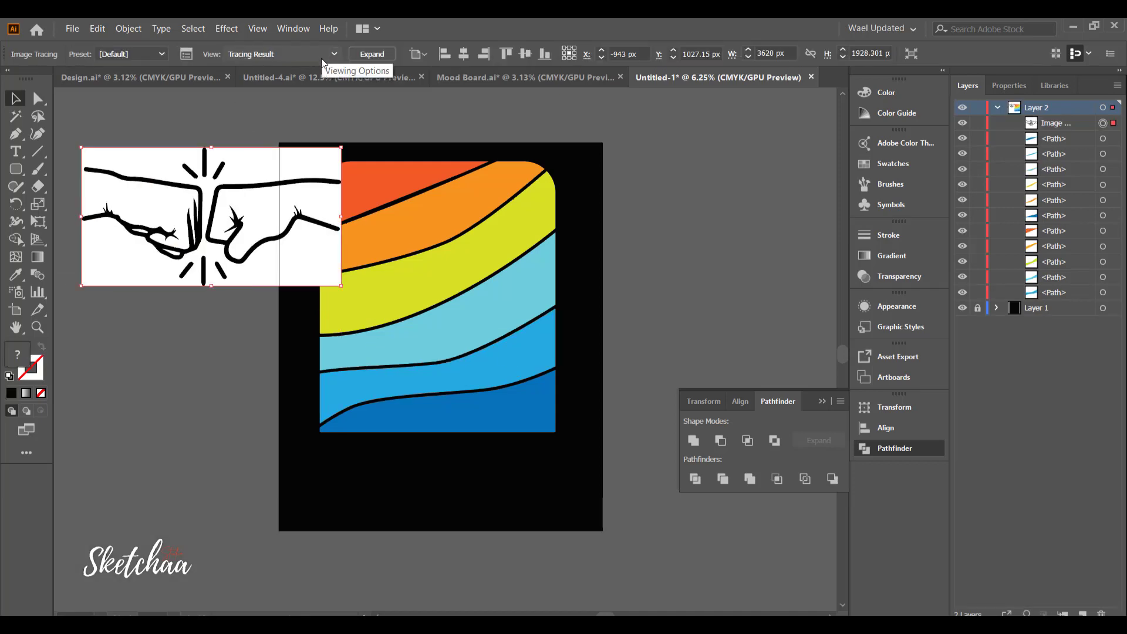
{"action": "left_click", "coordinate": [382, 54]}
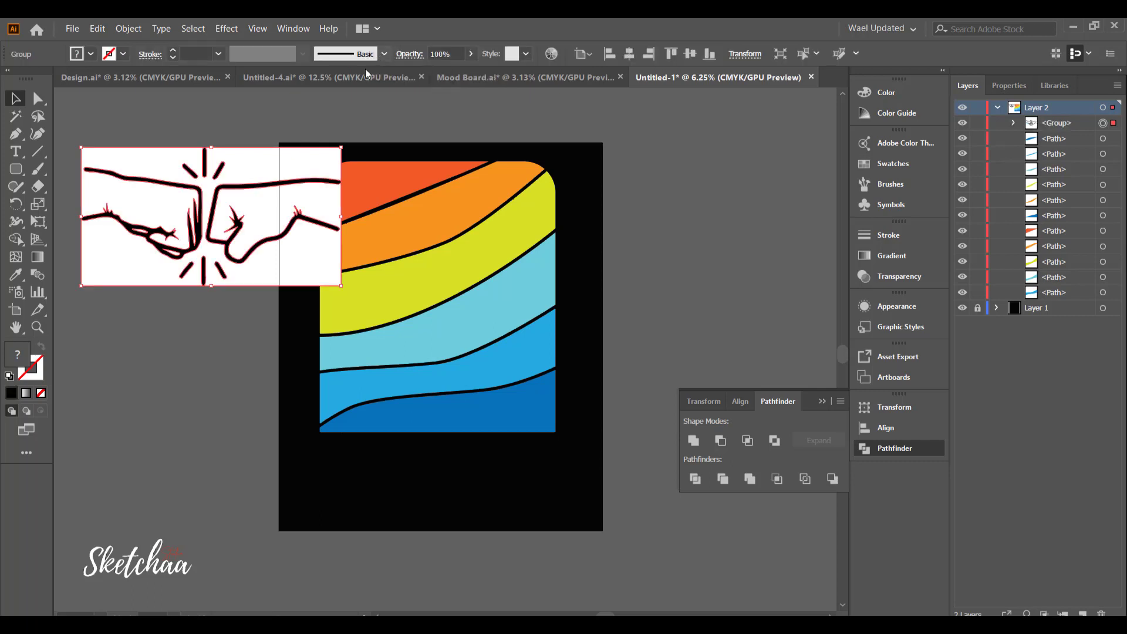
{"action": "right_click", "coordinate": [276, 170]}
{"action": "left_click", "coordinate": [332, 278]}
Delete the white background and remaining white areas of the traced fists, keeping only the black line art.
{"action": "left_click", "coordinate": [317, 298]}
{"action": "left_click", "coordinate": [292, 273]}
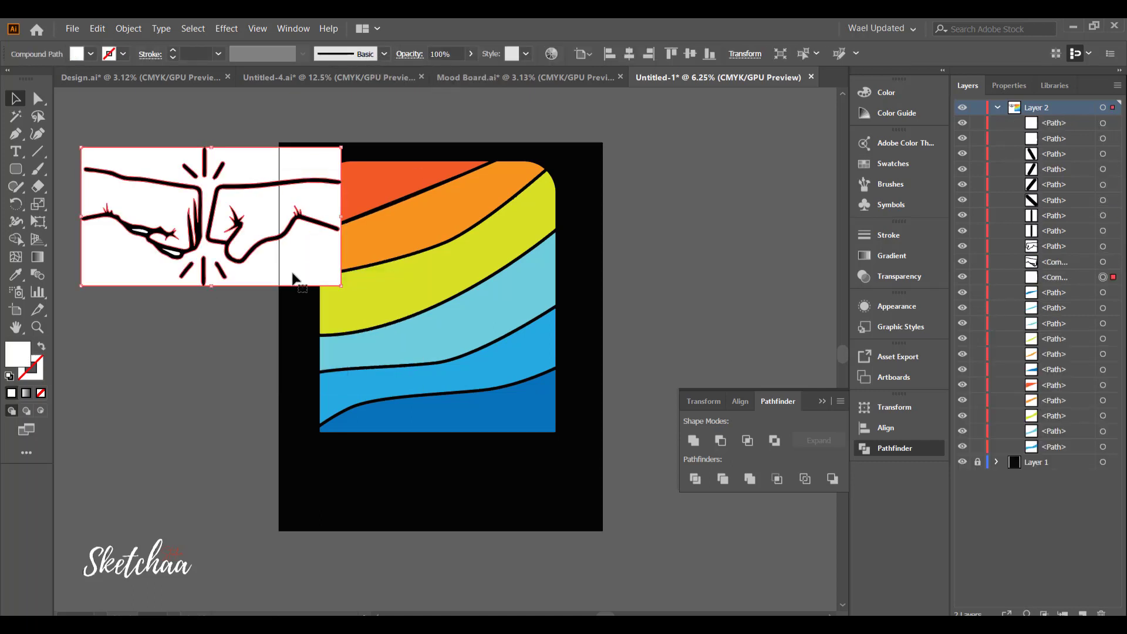
{"action": "key", "text": "Delete"}
{"action": "left_click", "coordinate": [16, 115]}
{"action": "left_click", "coordinate": [172, 253]}
{"action": "key", "text": "Delete"}
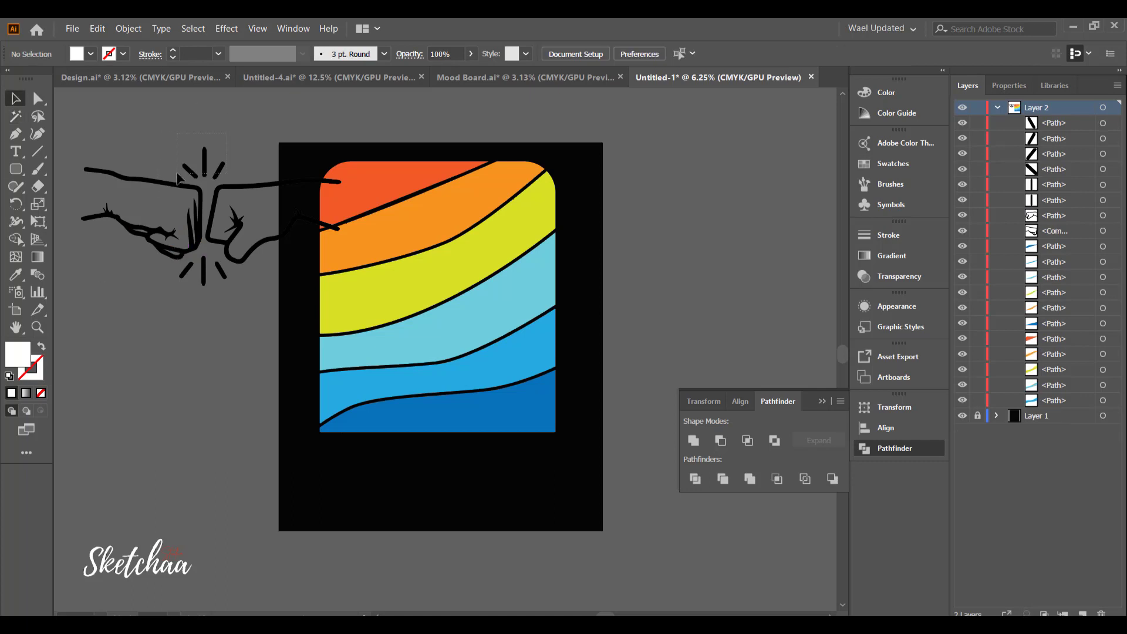
Select all the traced fist bump line art and move it onto the middle of the colored panel.
{"action": "left_click_drag", "start_coordinate": [180, 177], "coordinate": [180, 178]}
{"action": "left_click", "coordinate": [235, 288]}
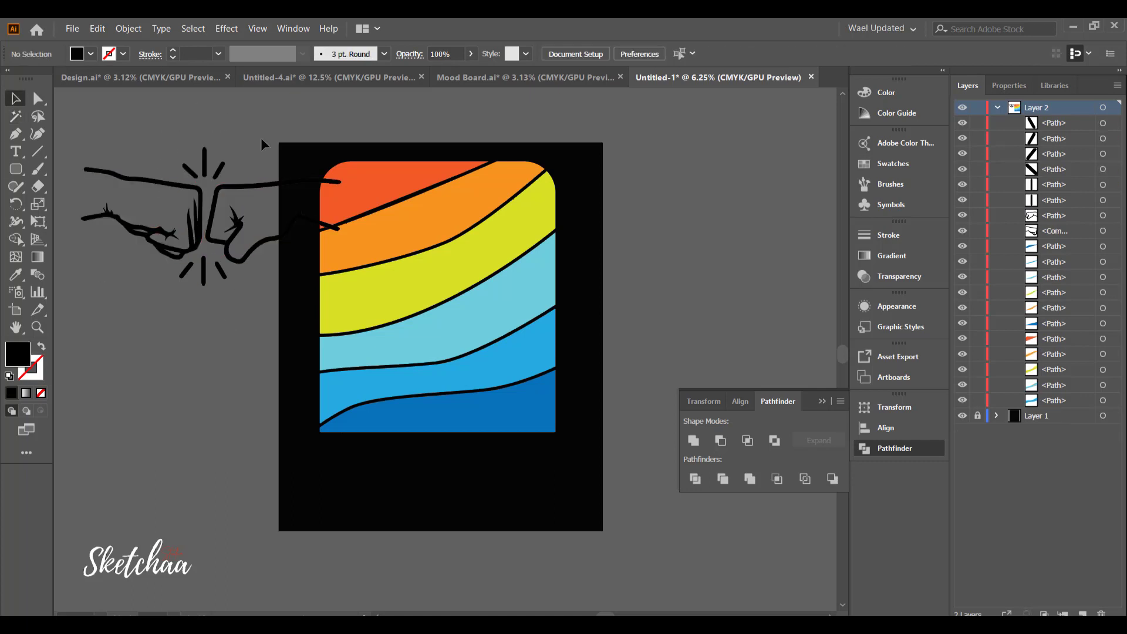
{"action": "left_click_drag", "start_coordinate": [260, 138], "coordinate": [143, 268]}
{"action": "left_click_drag", "start_coordinate": [212, 237], "coordinate": [442, 322]}
Undo the last merge of the left fist's shapes and place a copy of its outline on the canvas beside the poster.
{"action": "left_click_drag", "start_coordinate": [570, 233], "coordinate": [566, 243]}
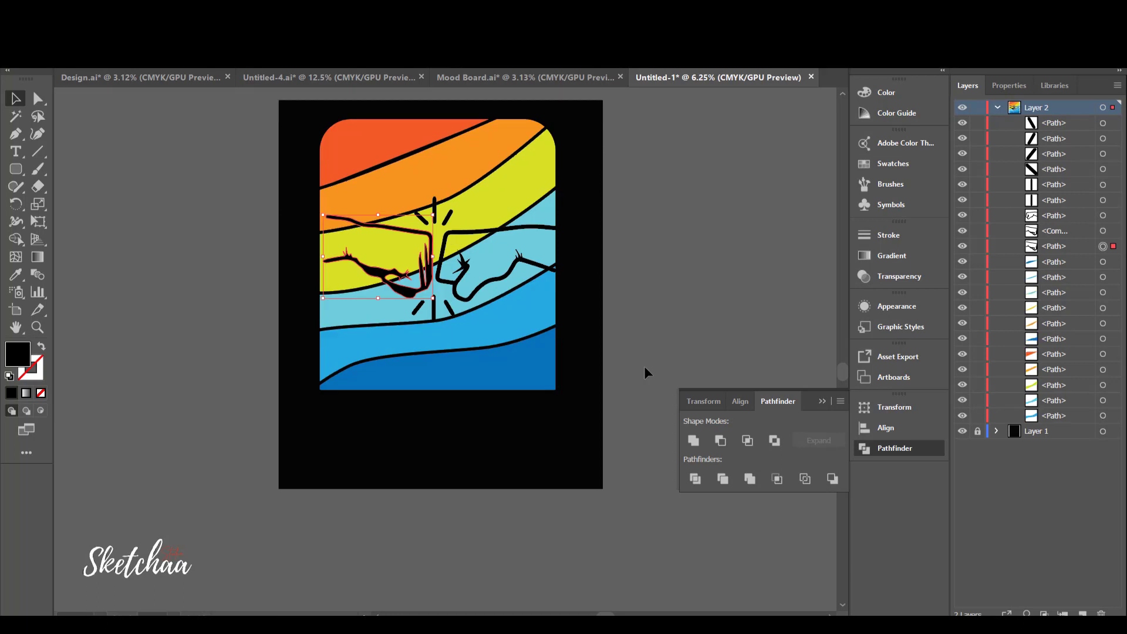
{"action": "key", "text": "ctrl+z"}
{"action": "left_click_drag", "start_coordinate": [407, 231], "coordinate": [184, 246]}
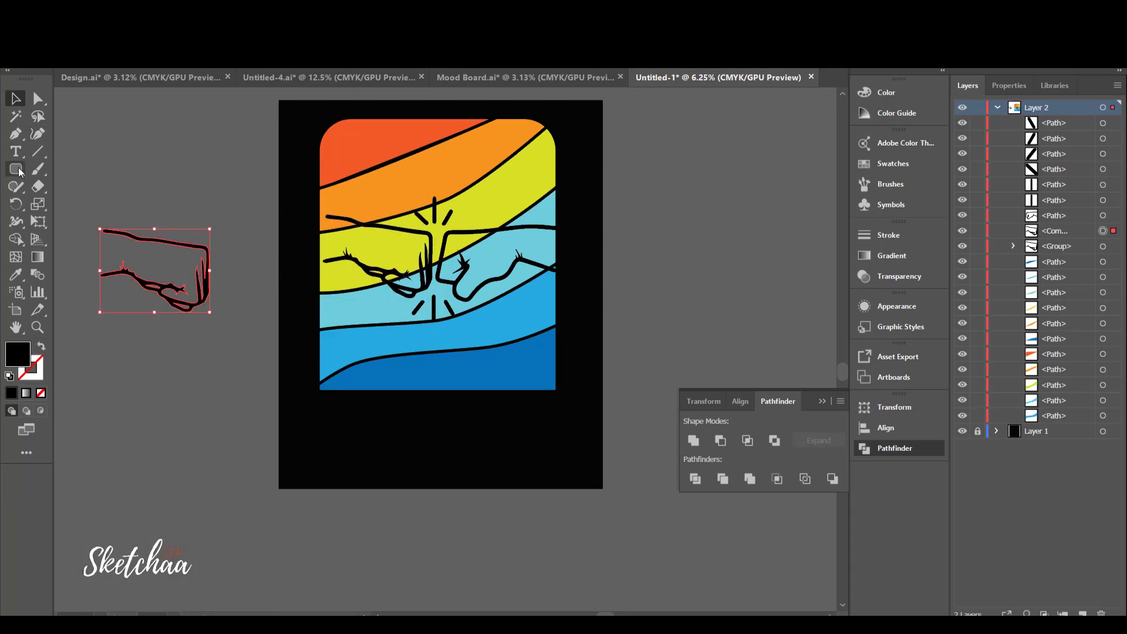
{"action": "left_click", "coordinate": [15, 134]}
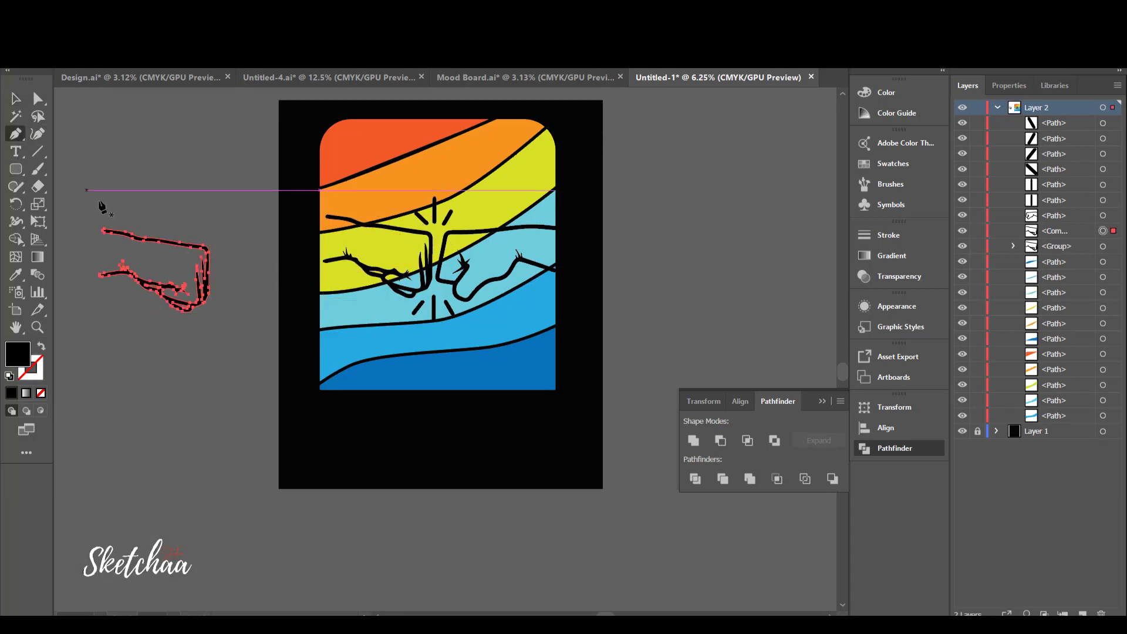
{"action": "left_click", "coordinate": [101, 276]}
{"action": "key", "text": "ctrl+z"}
{"action": "key", "text": "ctrl+z"}
Draw a black-filled shape with the Pencil tool across the copied left fist's open wrist to close the outline.
{"action": "key", "text": "ctrl+equal"}
{"action": "key", "text": "ctrl+equal"}
{"action": "key", "text": "ctrl+equal"}
{"action": "key", "text": "ctrl+equal"}
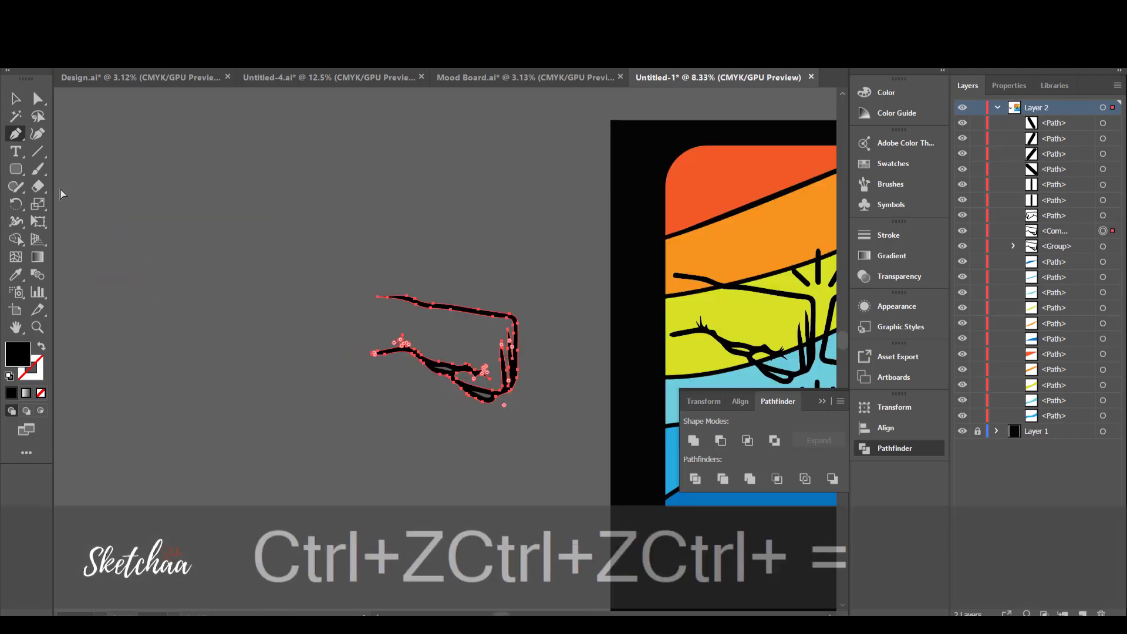
{"action": "left_click", "coordinate": [22, 187]}
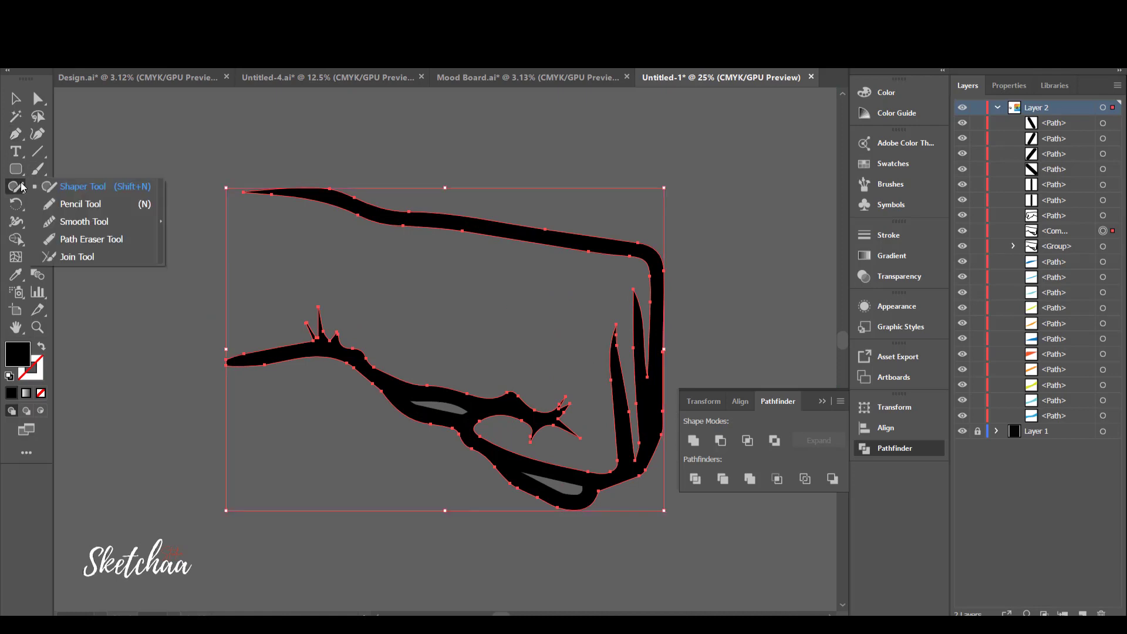
{"action": "left_click", "coordinate": [70, 201]}
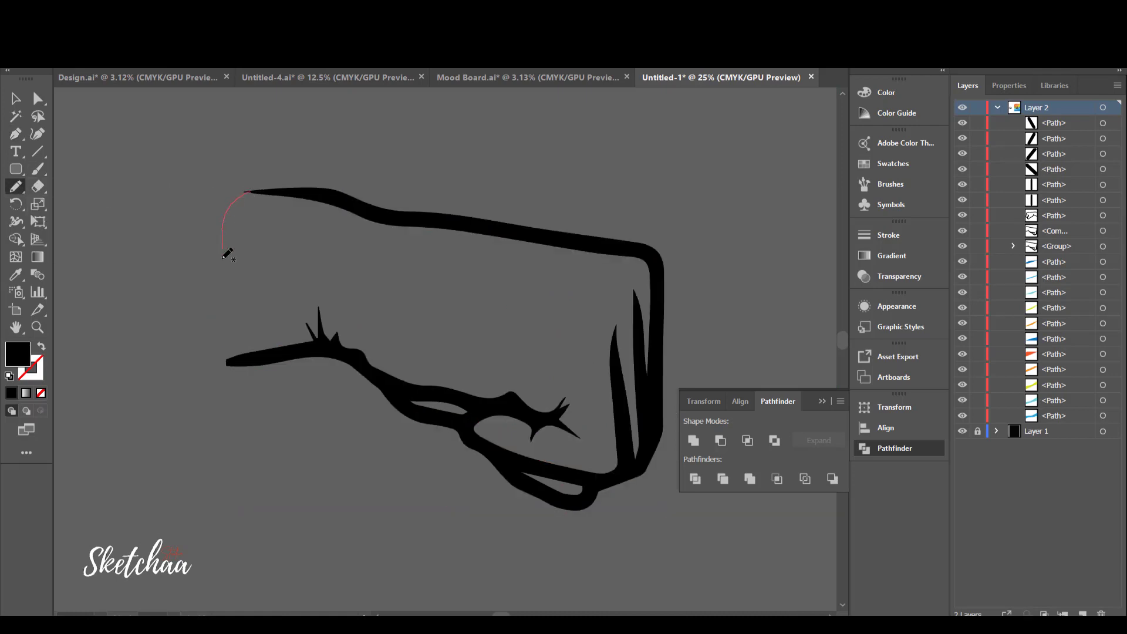
{"action": "left_click_drag", "start_coordinate": [227, 359], "coordinate": [242, 355]}
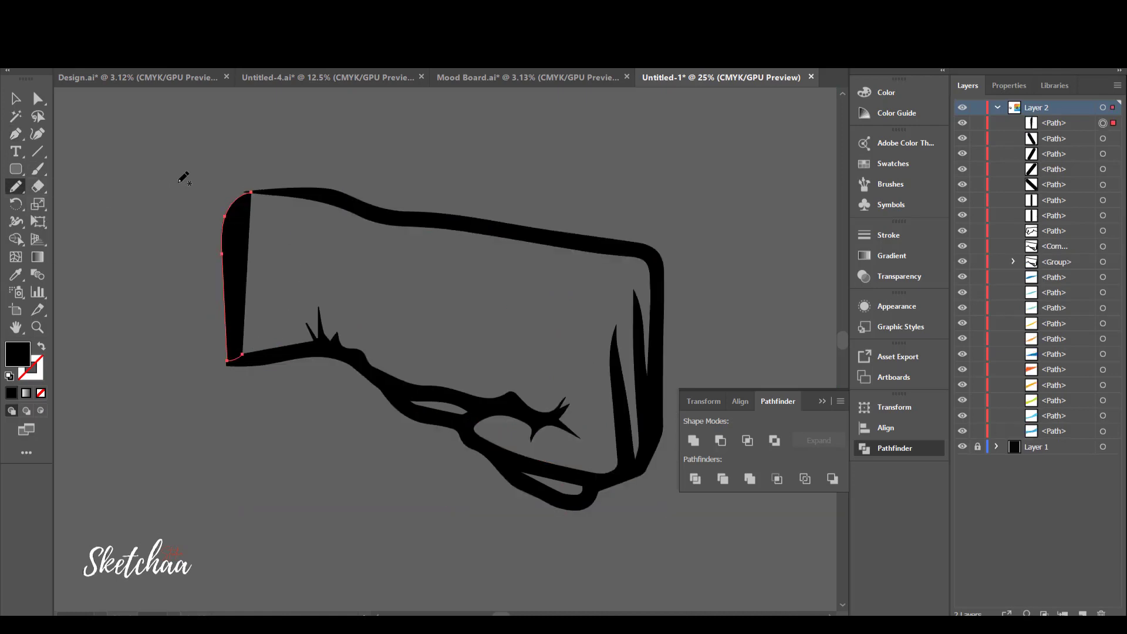
Adjust the small piece at the wrist's upper corner, then Unite the wrist shapes with the left fist outline.
{"action": "left_click", "coordinate": [15, 99]}
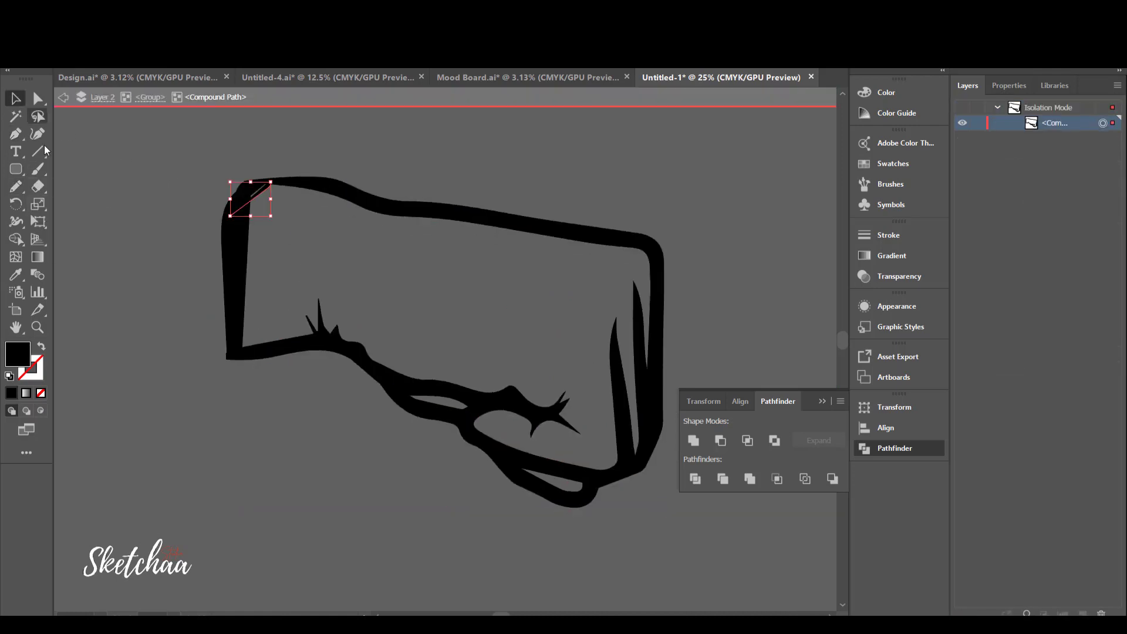
{"action": "left_click", "coordinate": [176, 158]}
{"action": "left_click", "coordinate": [265, 186]}
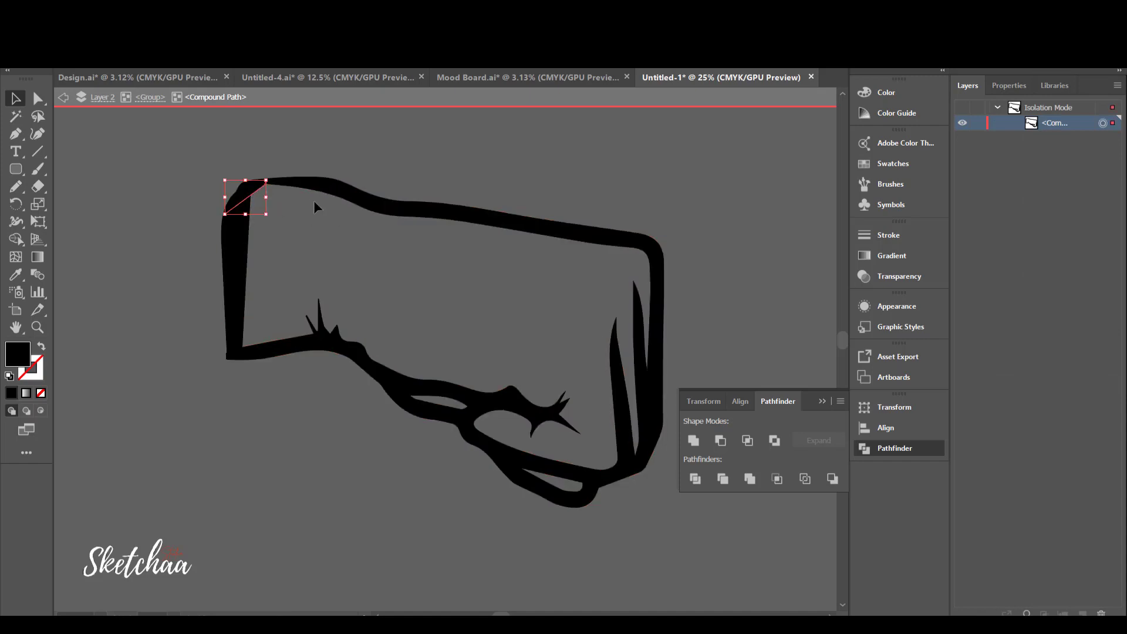
{"action": "left_click", "coordinate": [693, 441]}
{"action": "left_click", "coordinate": [745, 245]}
{"action": "double_click", "coordinate": [745, 250]}
Paste a copy of the left fist outline behind it, Unite the copy into a solid silhouette and fill it yellow.
{"action": "left_click", "coordinate": [590, 241]}
{"action": "key", "text": "ctrl+c"}
{"action": "key", "text": "ctrl+b"}
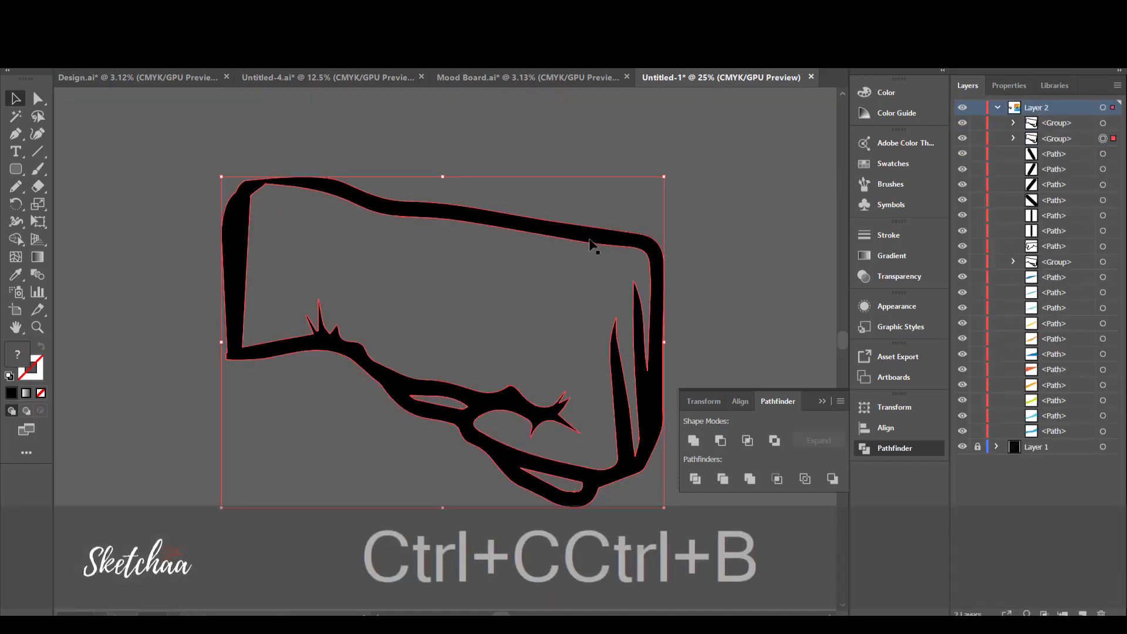
{"action": "left_click", "coordinate": [691, 440]}
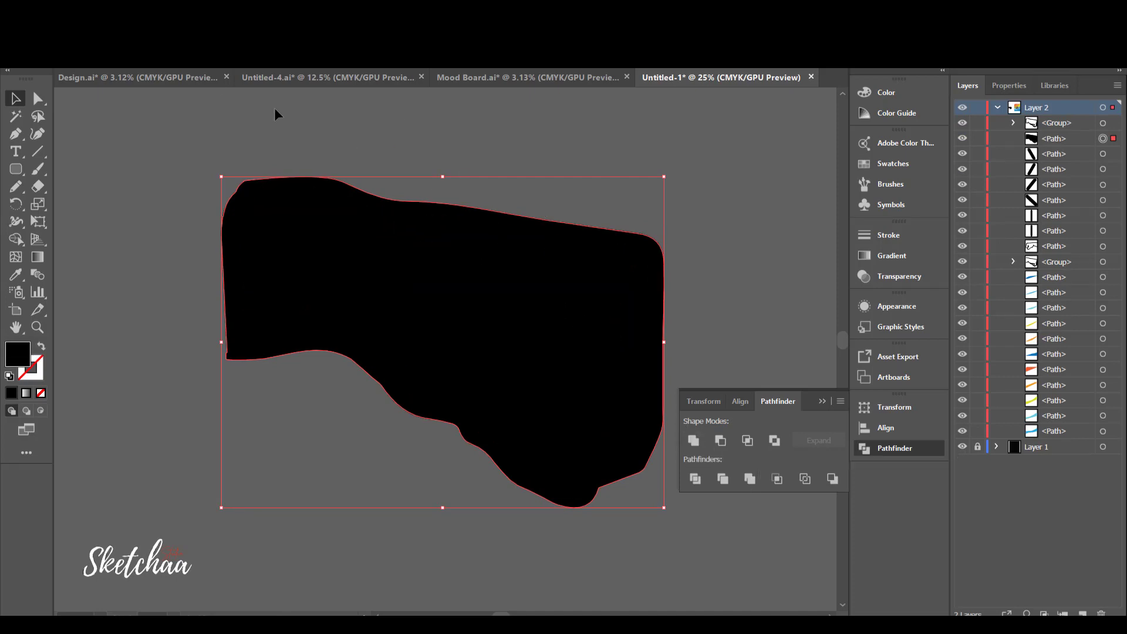
{"action": "left_click", "coordinate": [57, 59]}
{"action": "left_click", "coordinate": [67, 76]}
{"action": "left_click", "coordinate": [281, 131]}
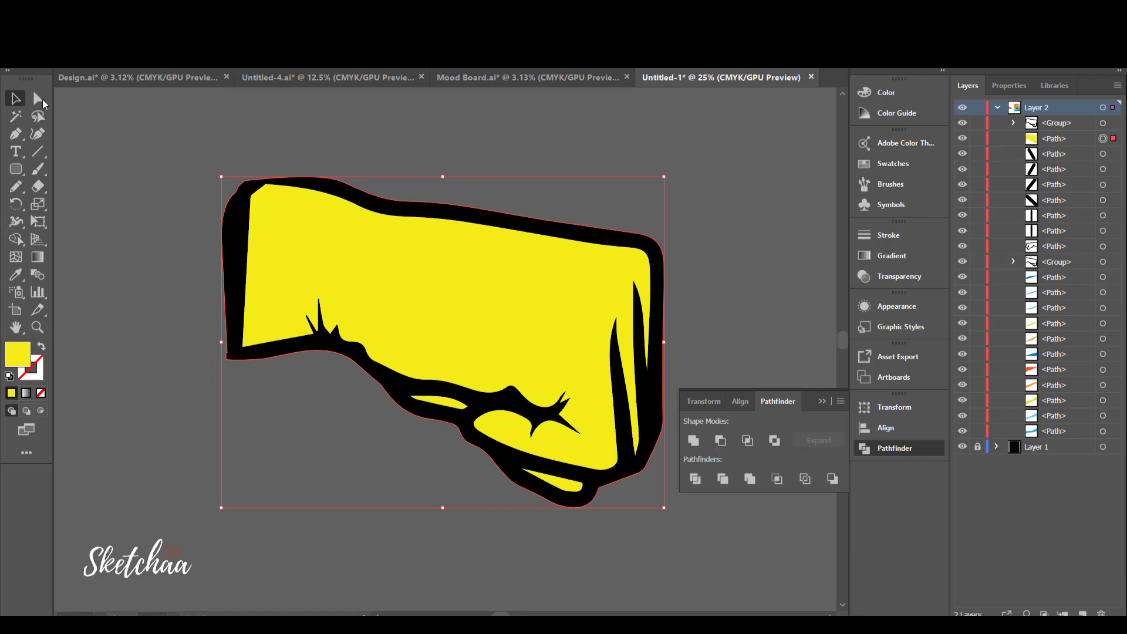
Group the left fist's black outline together with its yellow silhouette.
{"action": "key", "text": "ctrl+minus"}
{"action": "key", "text": "ctrl+minus"}
{"action": "key", "text": "ctrl+minus"}
{"action": "key", "text": "space"}
{"action": "left_click_drag", "start_coordinate": [349, 157], "coordinate": [166, 128]}
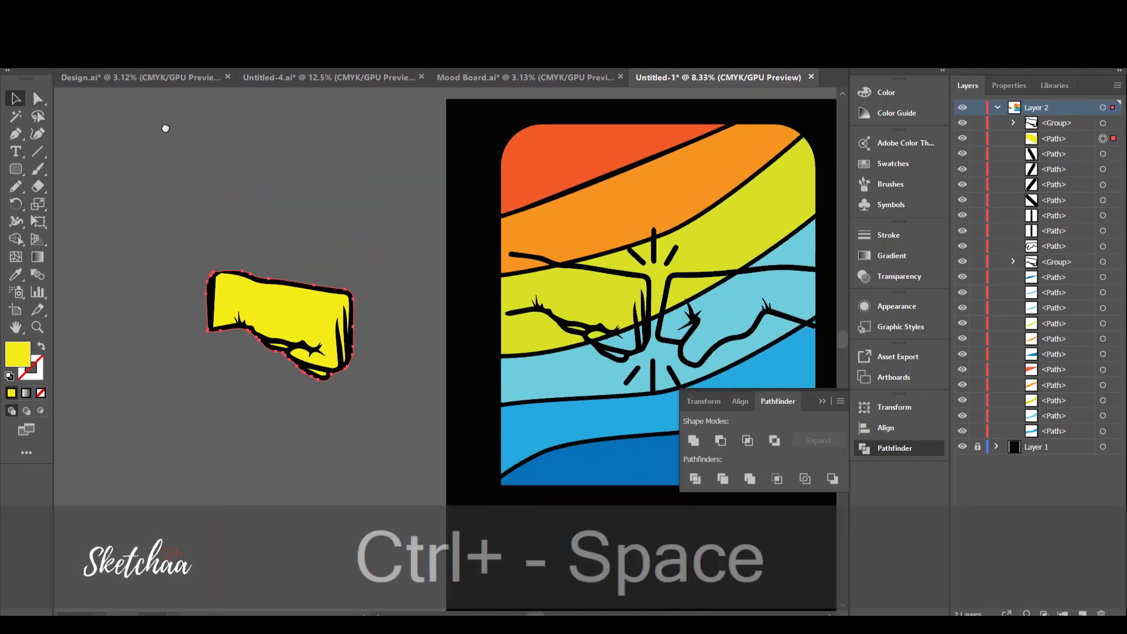
{"action": "left_click_drag", "start_coordinate": [317, 279], "coordinate": [595, 253]}
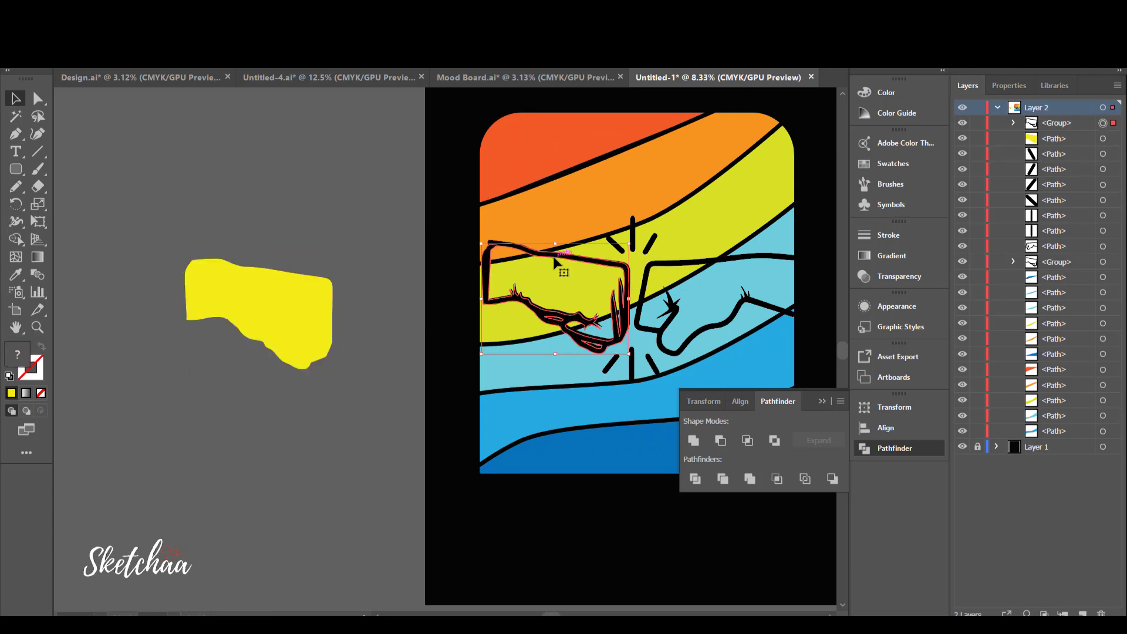
{"action": "key", "text": "ctrl+z"}
{"action": "left_click_drag", "start_coordinate": [350, 250], "coordinate": [129, 400]}
{"action": "key", "text": "ctrl+g"}
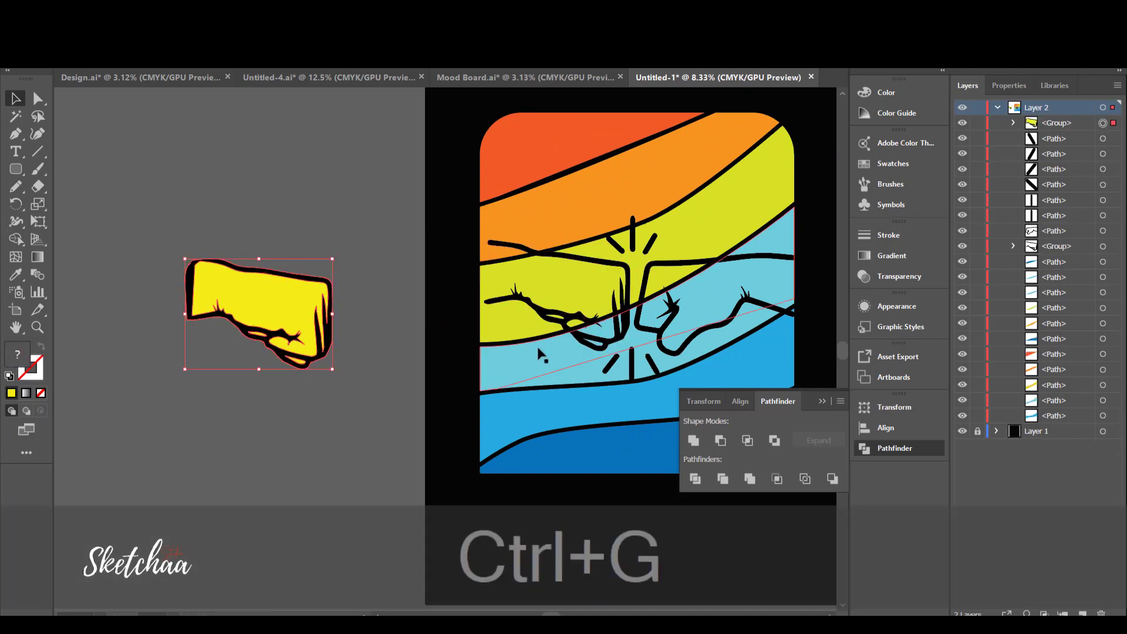
Replace the panel's original left fist outline with the yellow fist group and move the right fist outline onto the canvas beside the poster.
{"action": "left_click", "coordinate": [570, 326]}
{"action": "key", "text": "Delete"}
{"action": "left_click_drag", "start_coordinate": [326, 287], "coordinate": [622, 260]}
{"action": "left_click", "coordinate": [724, 263]}
{"action": "left_click_drag", "start_coordinate": [725, 264], "coordinate": [280, 240]}
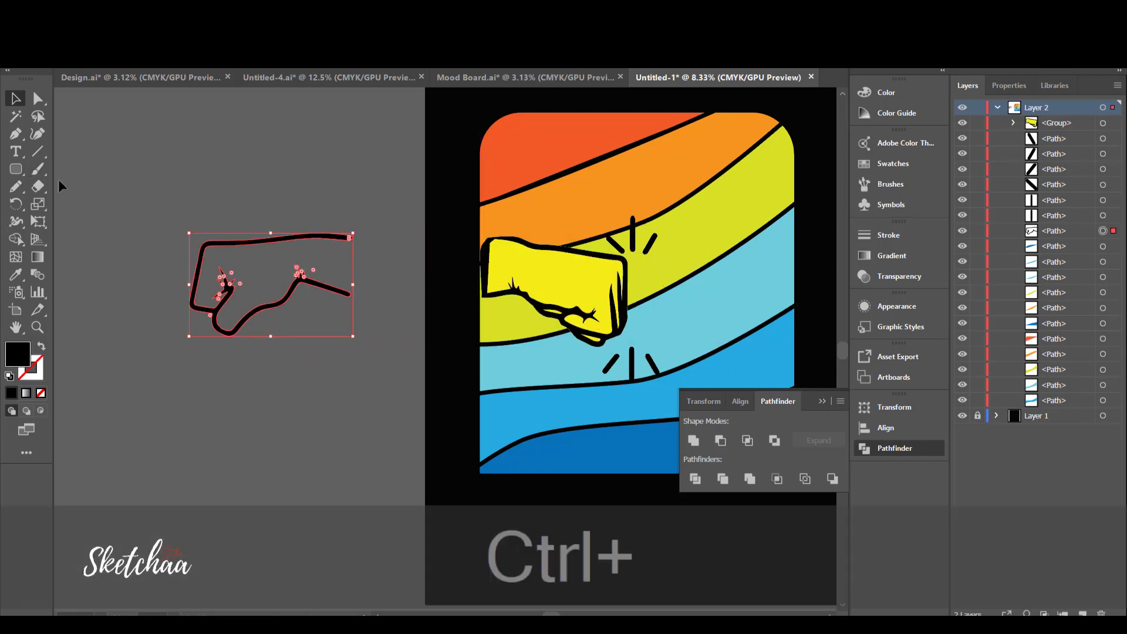
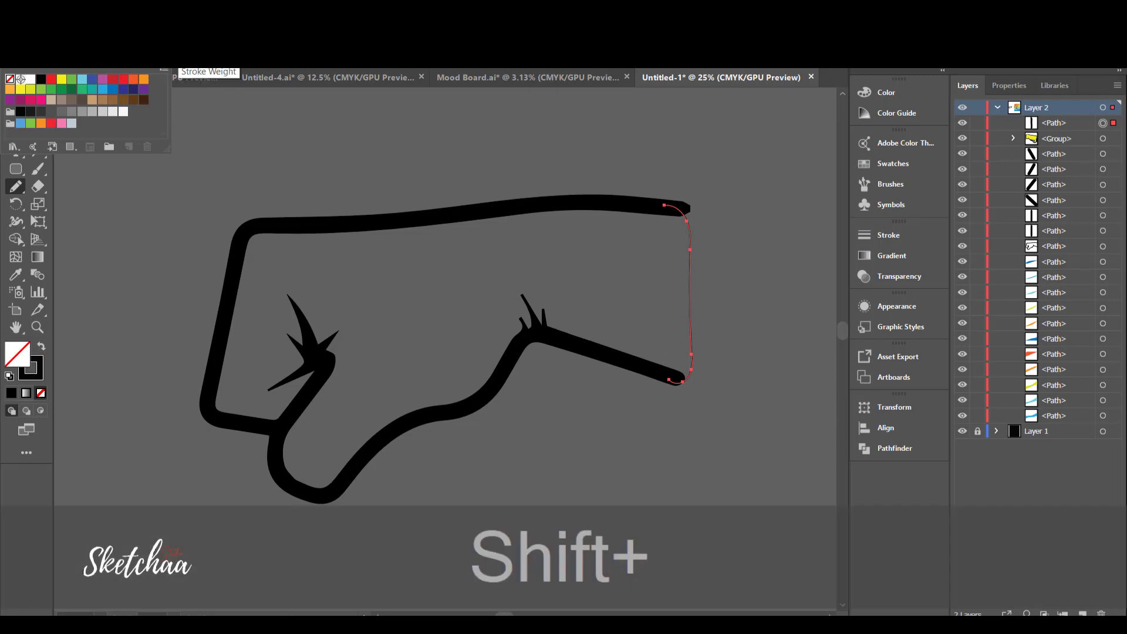
Thicken the black stroke that closes the right fist's wrist so it roughly matches the outline.
{"action": "left_click", "coordinate": [177, 57], "text": "shift"}
{"action": "left_click", "coordinate": [176, 58], "text": "shift"}
{"action": "left_click", "coordinate": [176, 57], "text": "shift"}
{"action": "left_click", "coordinate": [177, 57], "text": "shift"}
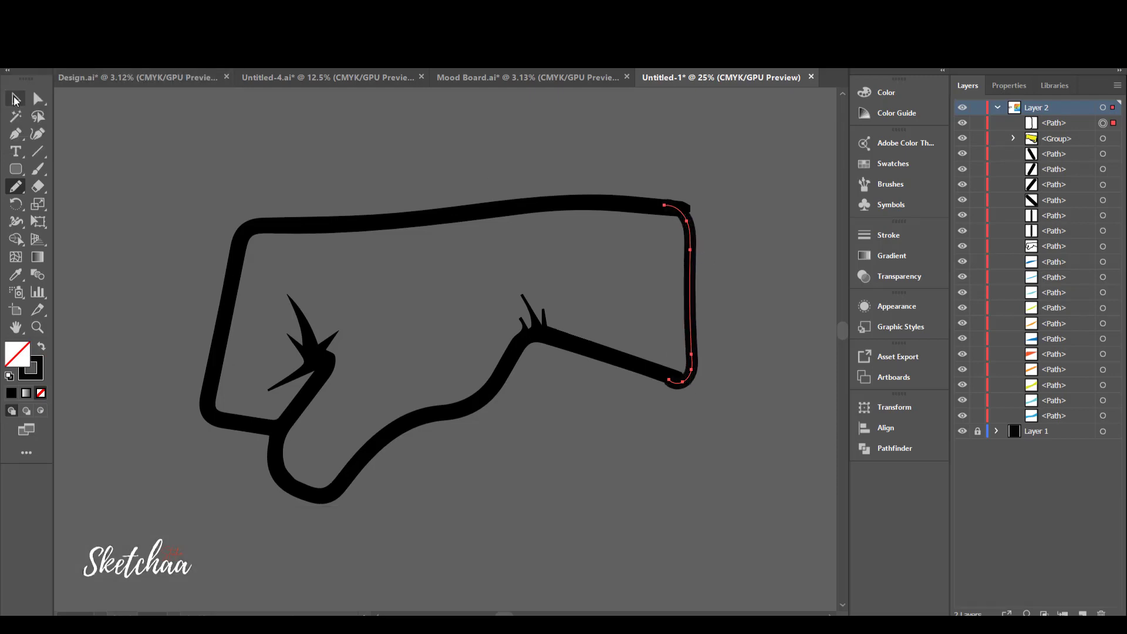
Shift the wrist stroke so its ends line up with the open ends of the right fist outline.
{"action": "left_click", "coordinate": [16, 99]}
{"action": "left_click_drag", "start_coordinate": [689, 243], "coordinate": [697, 240]}
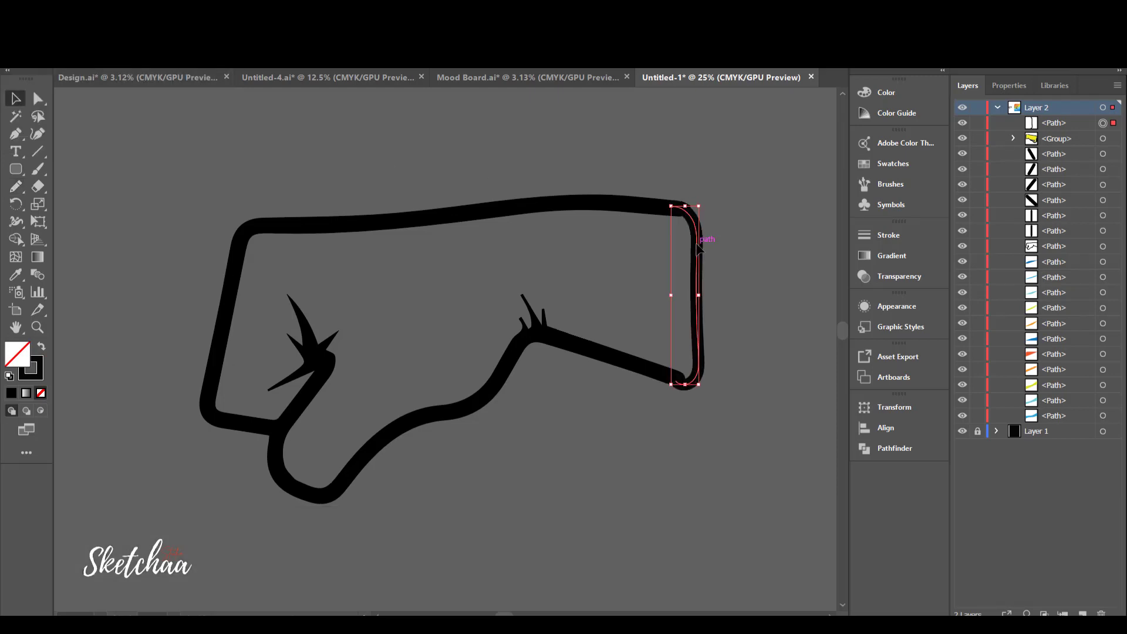
{"action": "left_click", "coordinate": [668, 414]}
{"action": "left_click", "coordinate": [699, 226]}
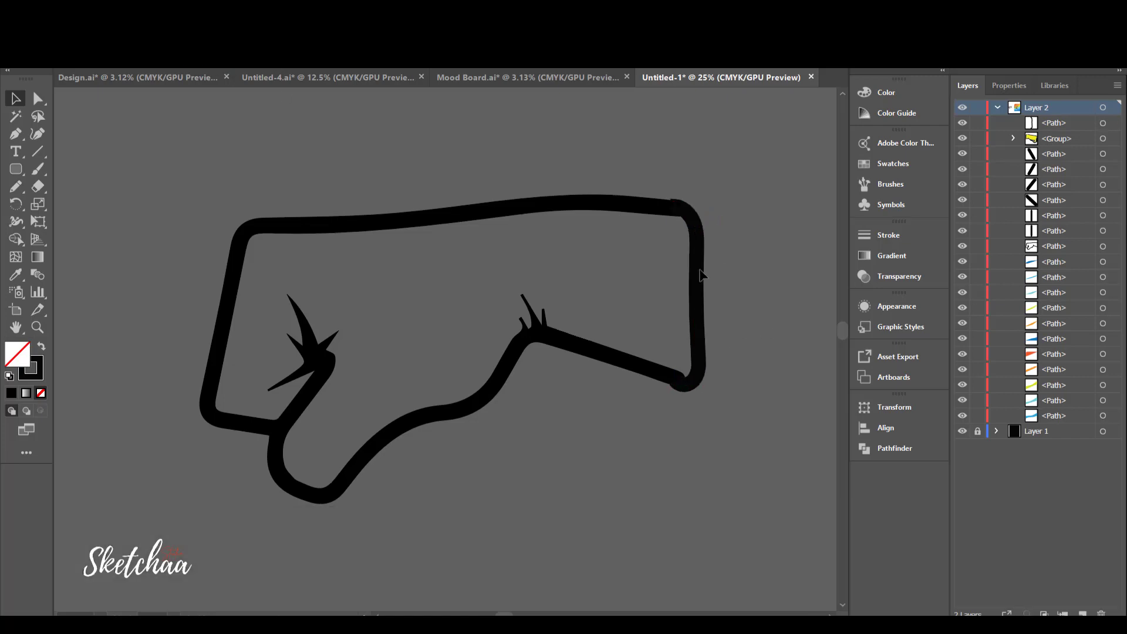
{"action": "left_click", "coordinate": [685, 208], "text": "shift"}
{"action": "left_click_drag", "start_coordinate": [686, 208], "coordinate": [686, 212]}
{"action": "left_click", "coordinate": [787, 286]}
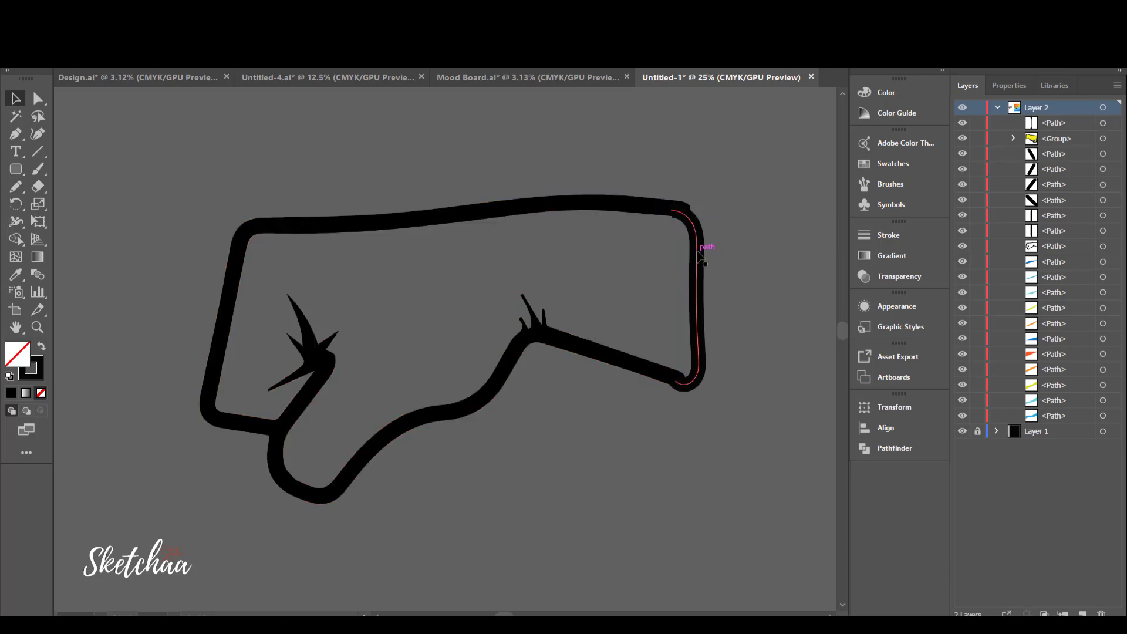
{"action": "left_click_drag", "start_coordinate": [699, 250], "coordinate": [699, 247]}
{"action": "left_click", "coordinate": [743, 252]}
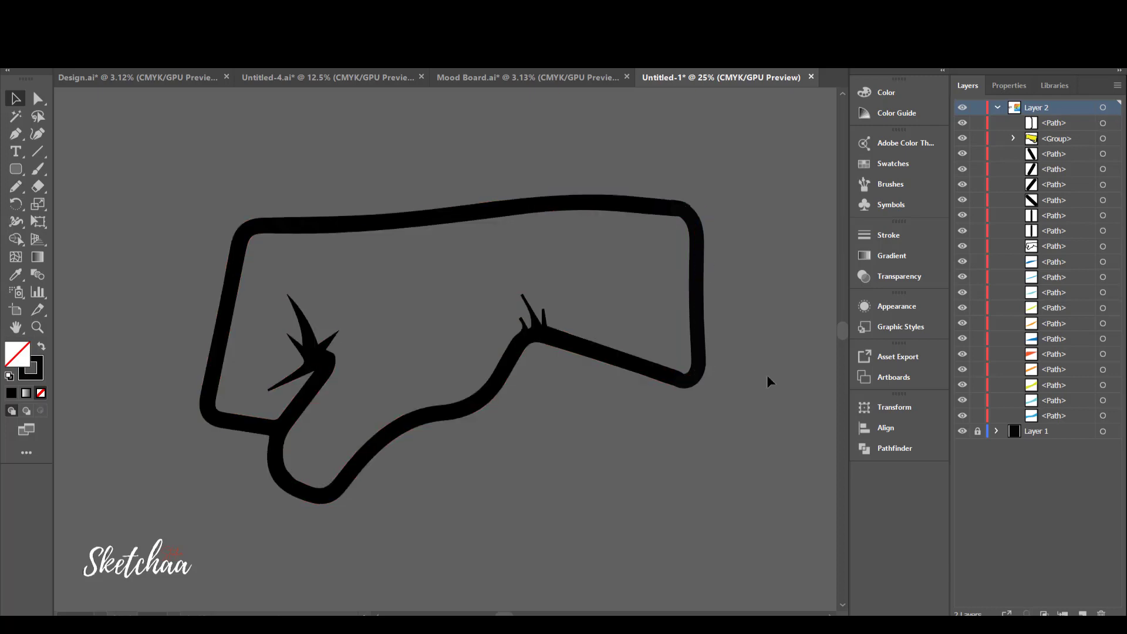
Expand the wrist stroke and Unite it with the right fist outline into one closed shape.
{"action": "key", "text": "ctrl+a"}
{"action": "left_click", "coordinate": [895, 448]}
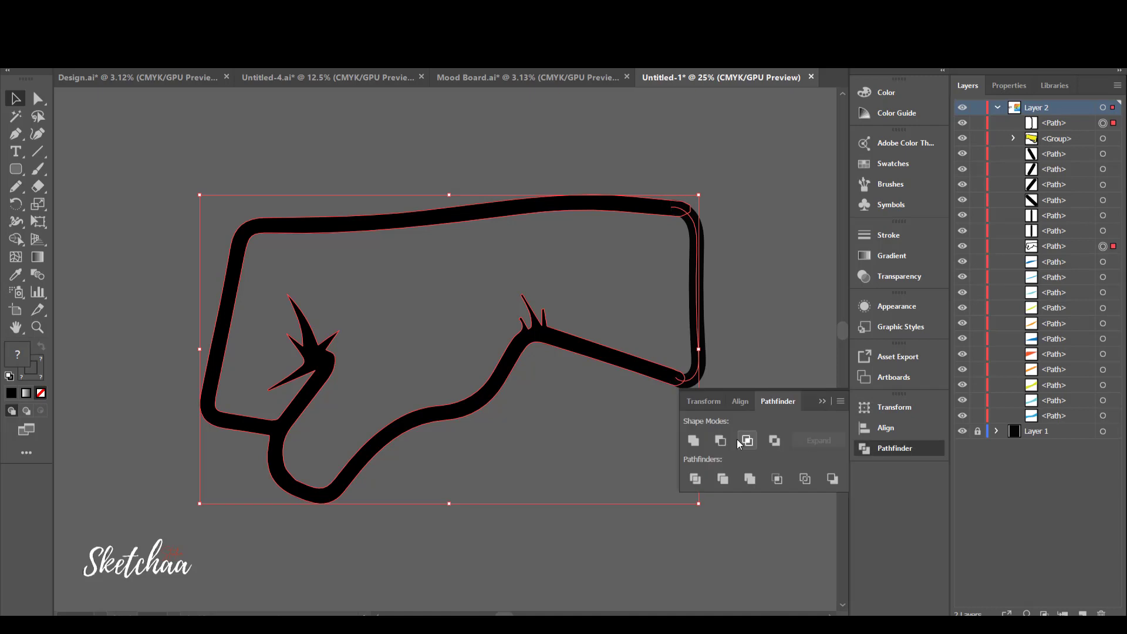
{"action": "left_click", "coordinate": [694, 440]}
{"action": "key", "text": "ctrl+z"}
{"action": "left_click", "coordinate": [124, 28]}
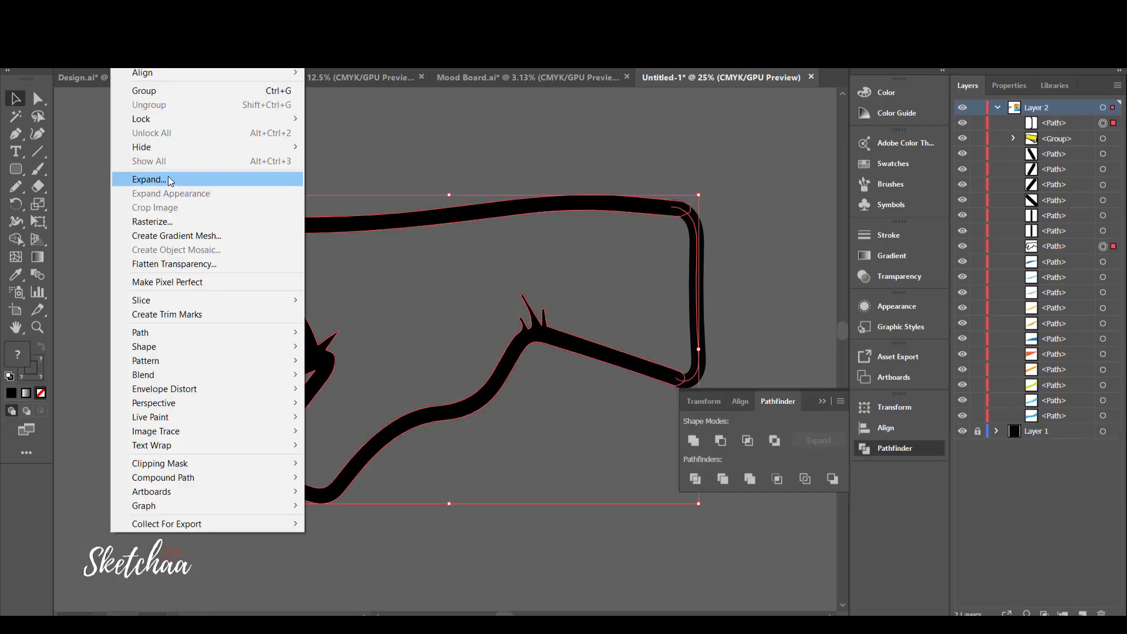
{"action": "left_click", "coordinate": [170, 180]}
{"action": "left_click", "coordinate": [50, 234]}
{"action": "left_click", "coordinate": [752, 223]}
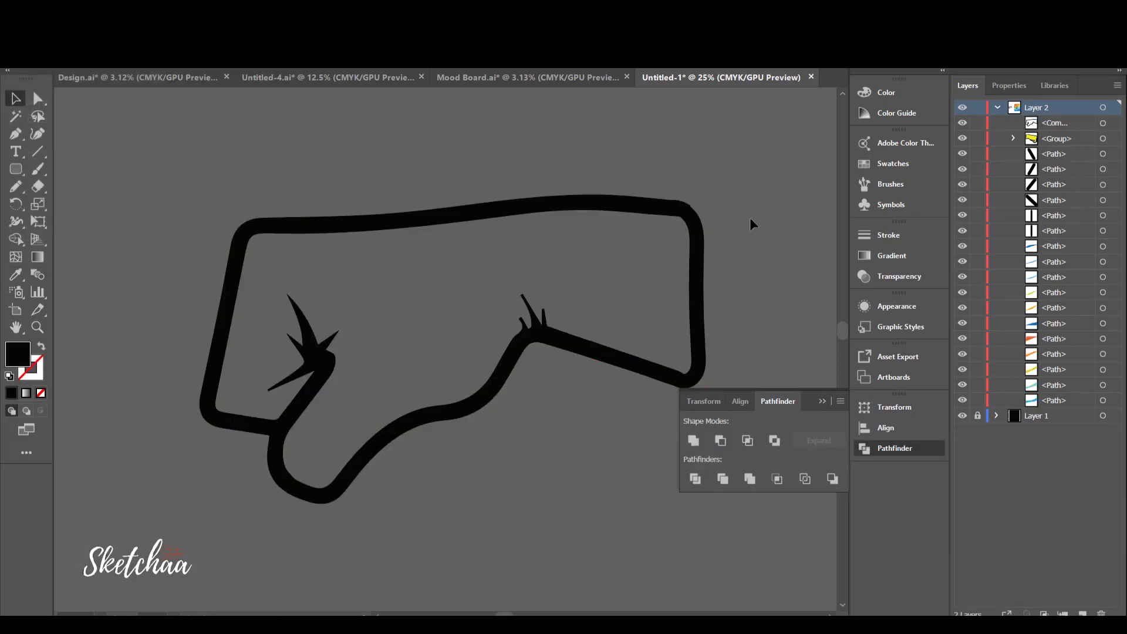
Paste a copy of the right fist outline behind it, Unite the copy into a solid silhouette and fill it light blue.
{"action": "key", "text": "ctrl+a"}
{"action": "key", "text": "ctrl+c"}
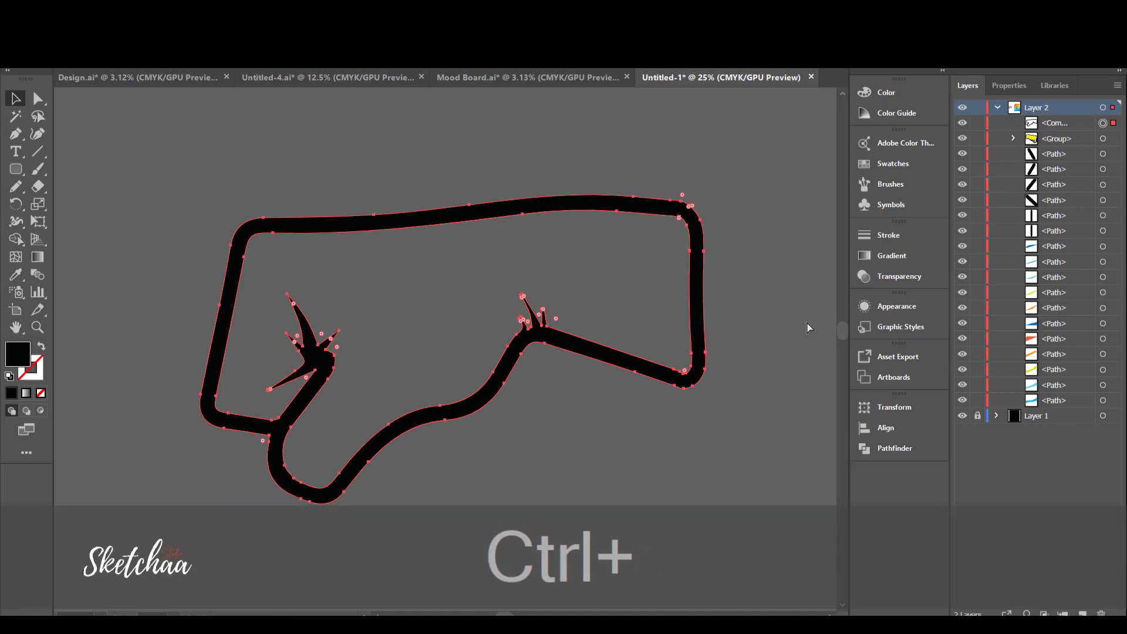
{"action": "key", "text": "ctrl+b"}
{"action": "left_click", "coordinate": [894, 449]}
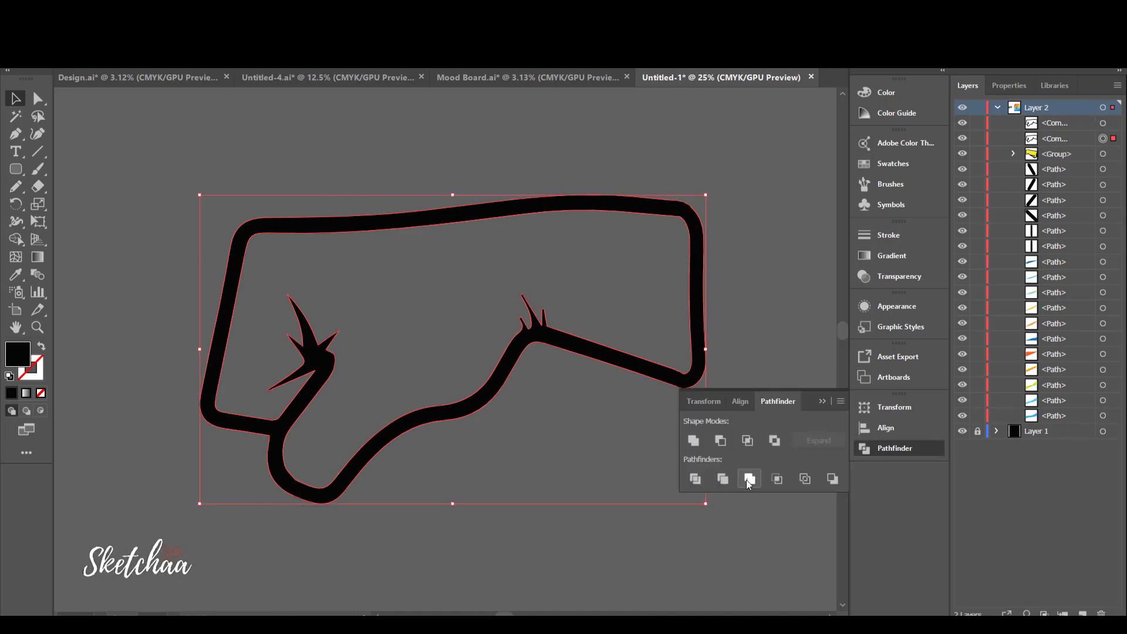
{"action": "left_click", "coordinate": [693, 441]}
{"action": "left_click", "coordinate": [53, 60]}
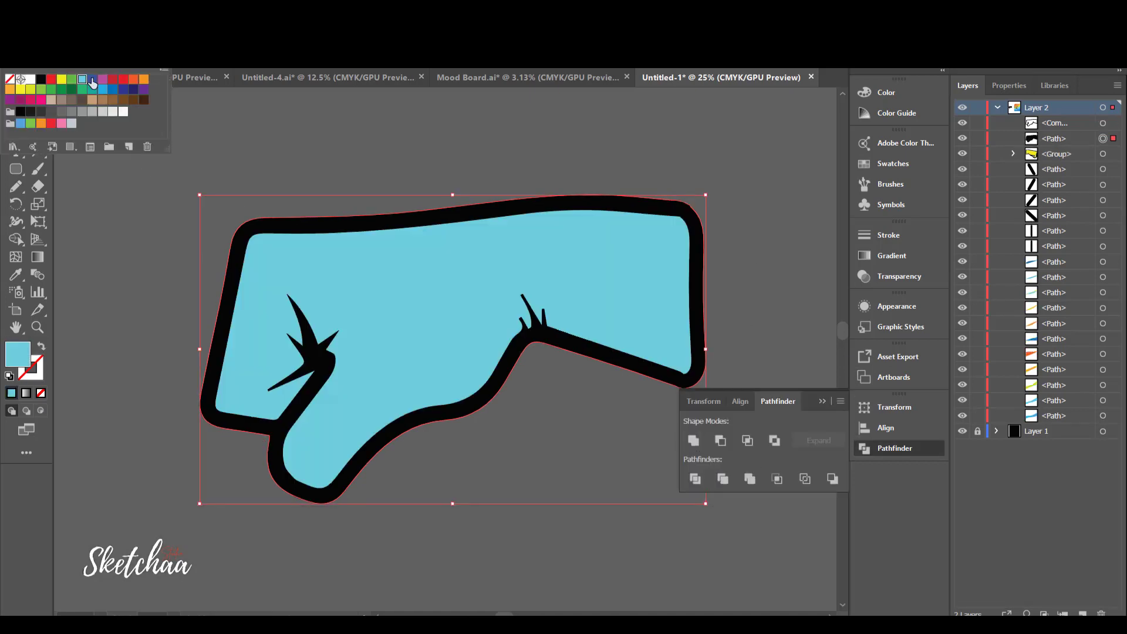
{"action": "left_click", "coordinate": [91, 82]}
{"action": "left_click", "coordinate": [461, 134]}
Group the light blue silhouette with its outline and place the right fist on the panel facing the yellow fist.
{"action": "left_click", "coordinate": [382, 455], "text": "shift"}
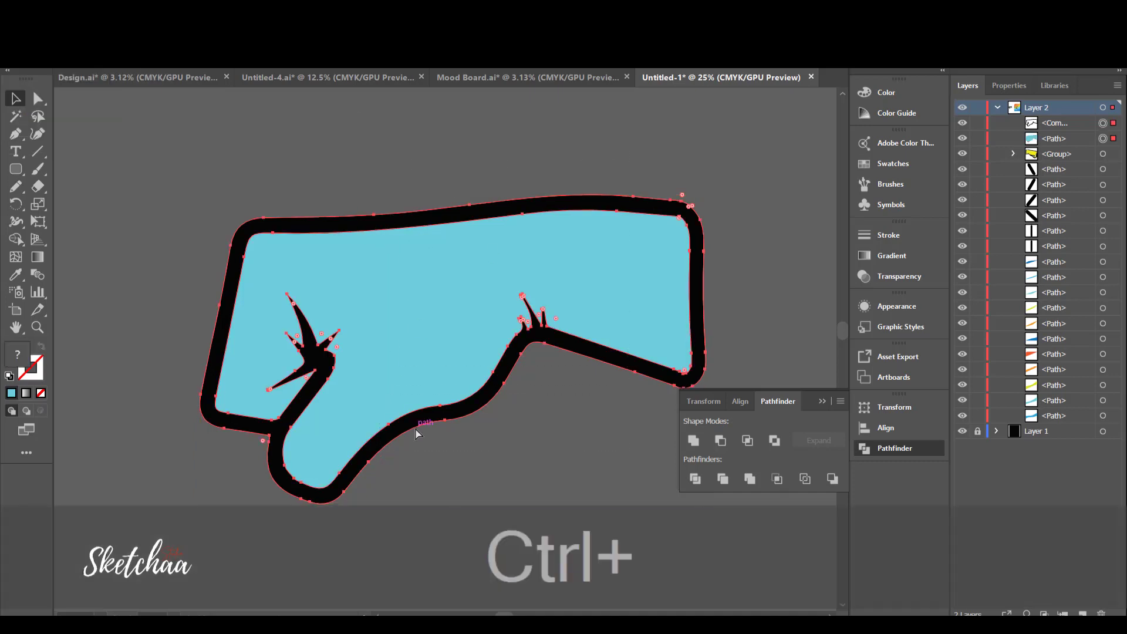
{"action": "key", "text": "ctrl+g"}
{"action": "key", "text": "ctrl+minus"}
{"action": "left_click_drag", "start_coordinate": [467, 473], "coordinate": [152, 439]}
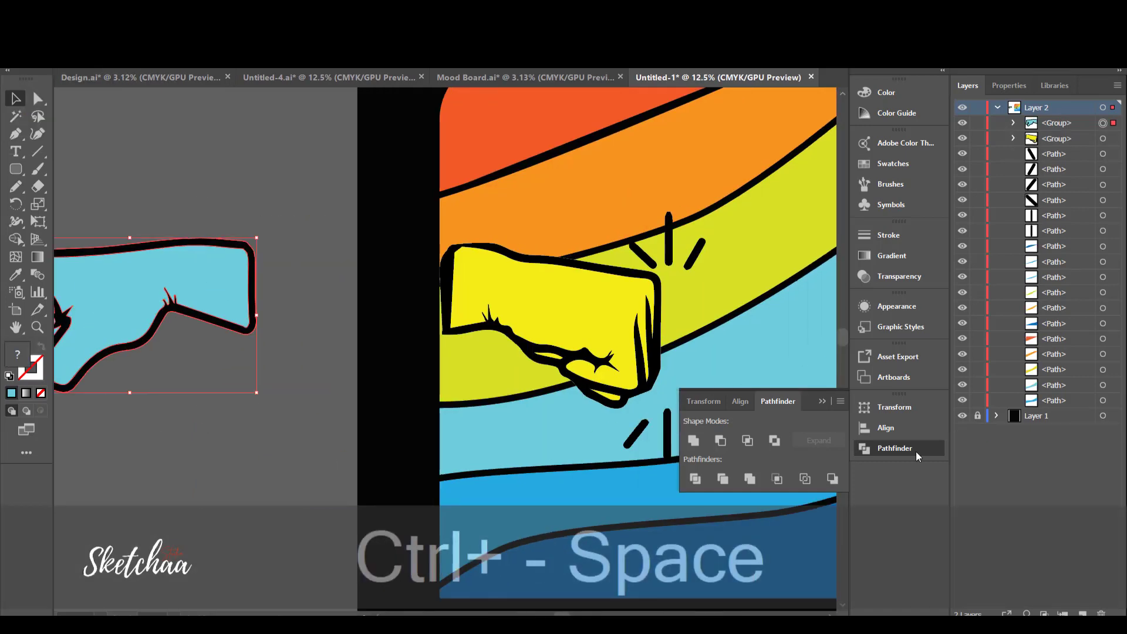
{"action": "left_click", "coordinate": [822, 401]}
{"action": "left_click_drag", "start_coordinate": [280, 410], "coordinate": [120, 379]}
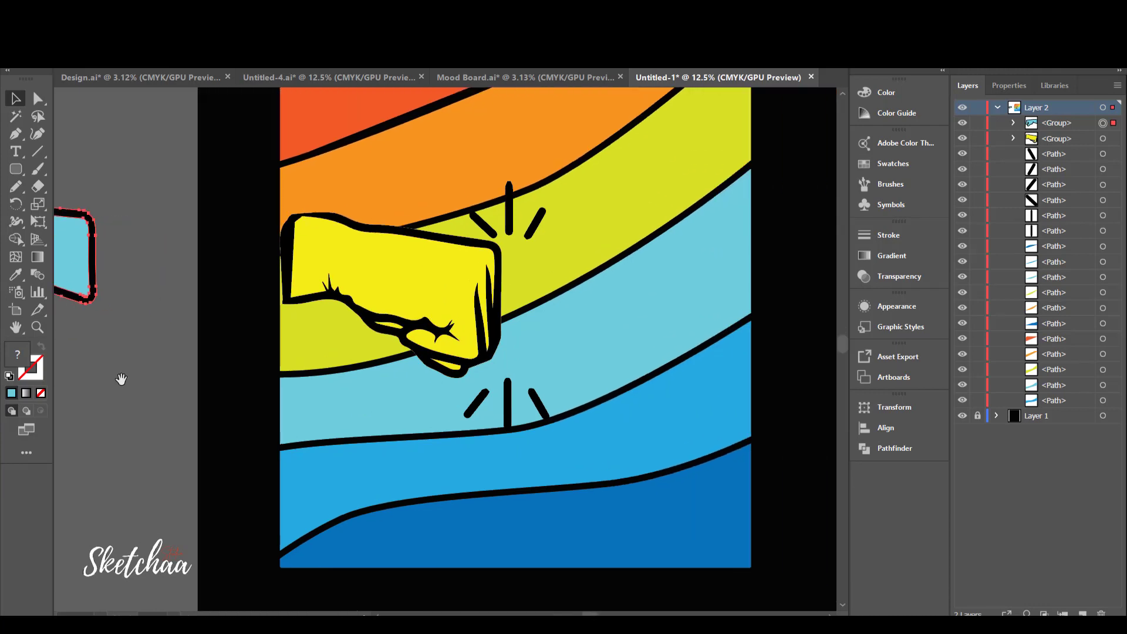
{"action": "left_click_drag", "start_coordinate": [69, 248], "coordinate": [733, 274]}
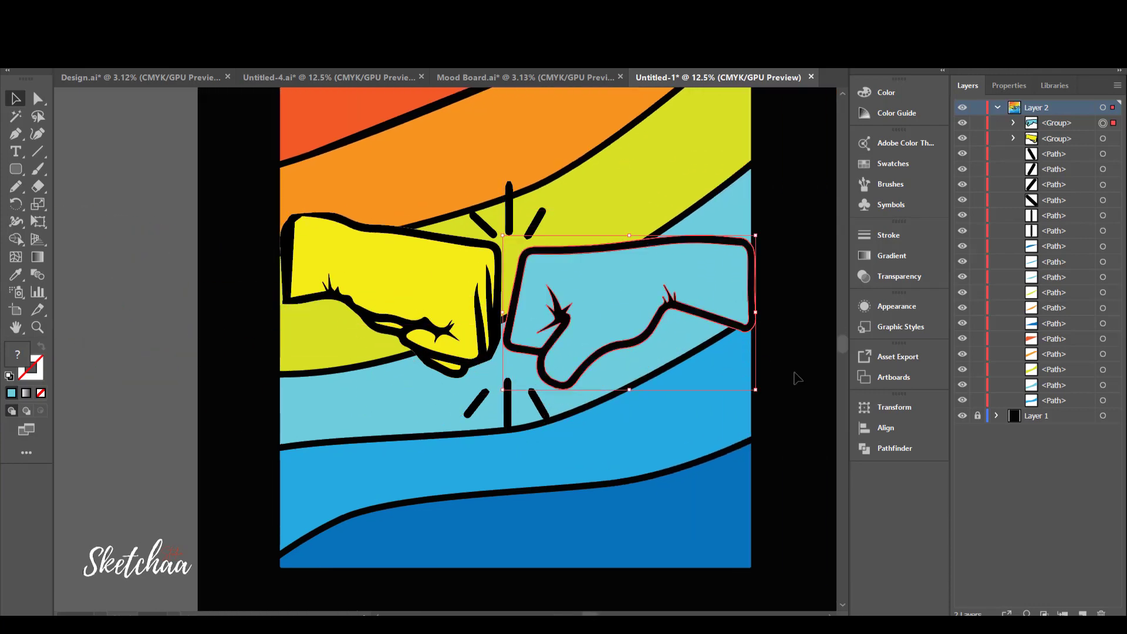
{"action": "left_click_drag", "start_coordinate": [794, 378], "coordinate": [743, 374]}
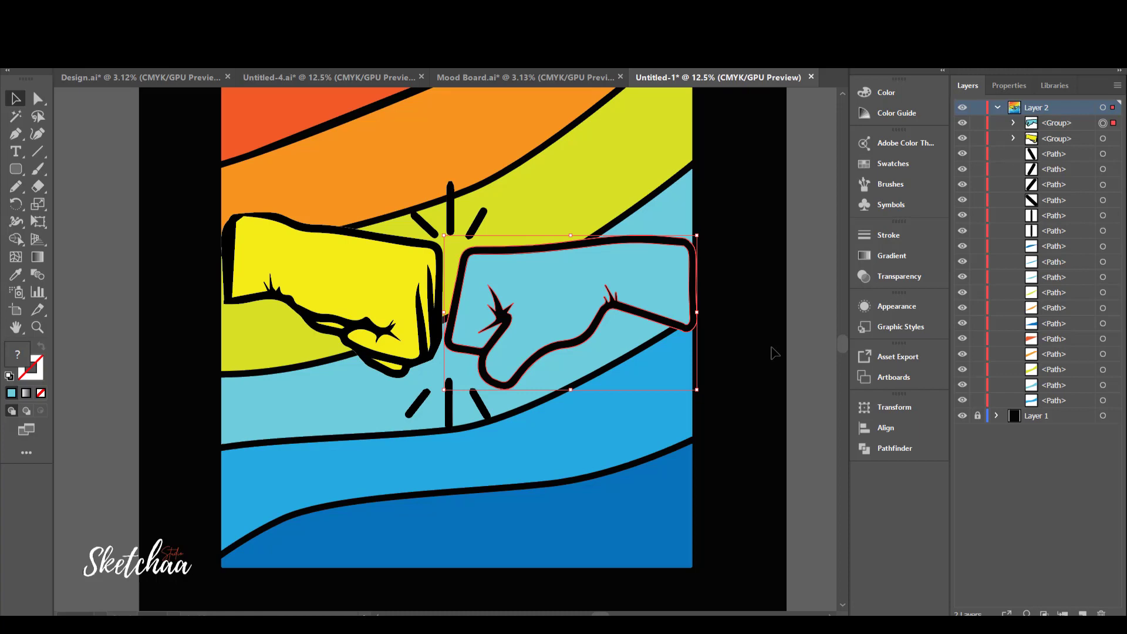
{"action": "left_click_drag", "start_coordinate": [708, 173], "coordinate": [670, 211]}
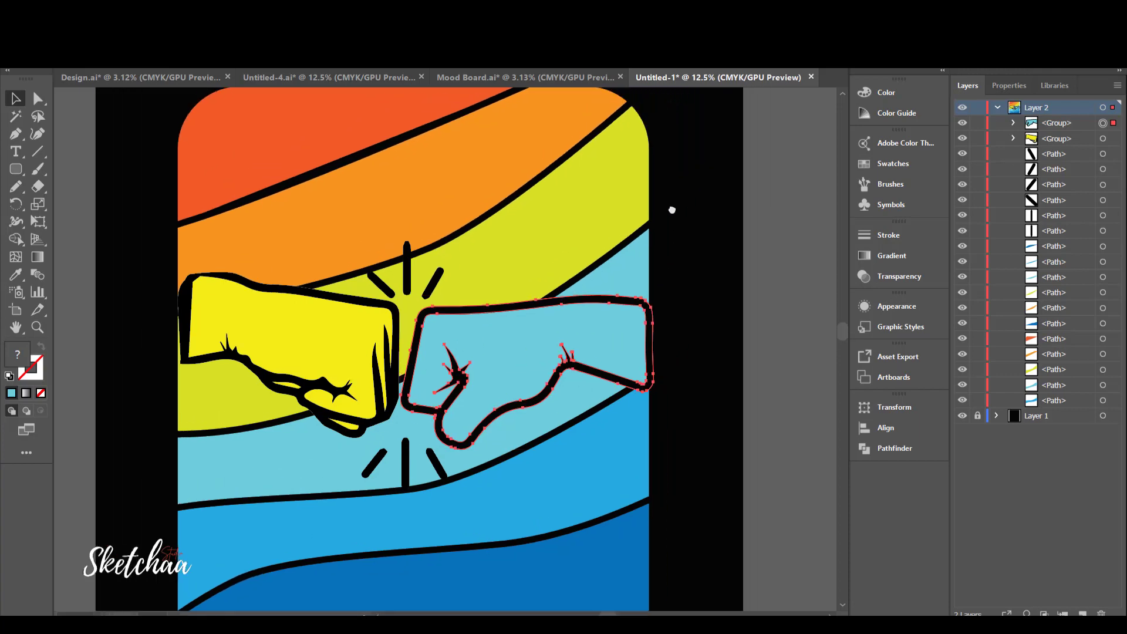
Enlarge the yellow fist and the light blue fist about their centers until they meet and overhang the panel's sides.
{"action": "left_click", "coordinate": [433, 283]}
{"action": "left_click", "coordinate": [361, 311]}
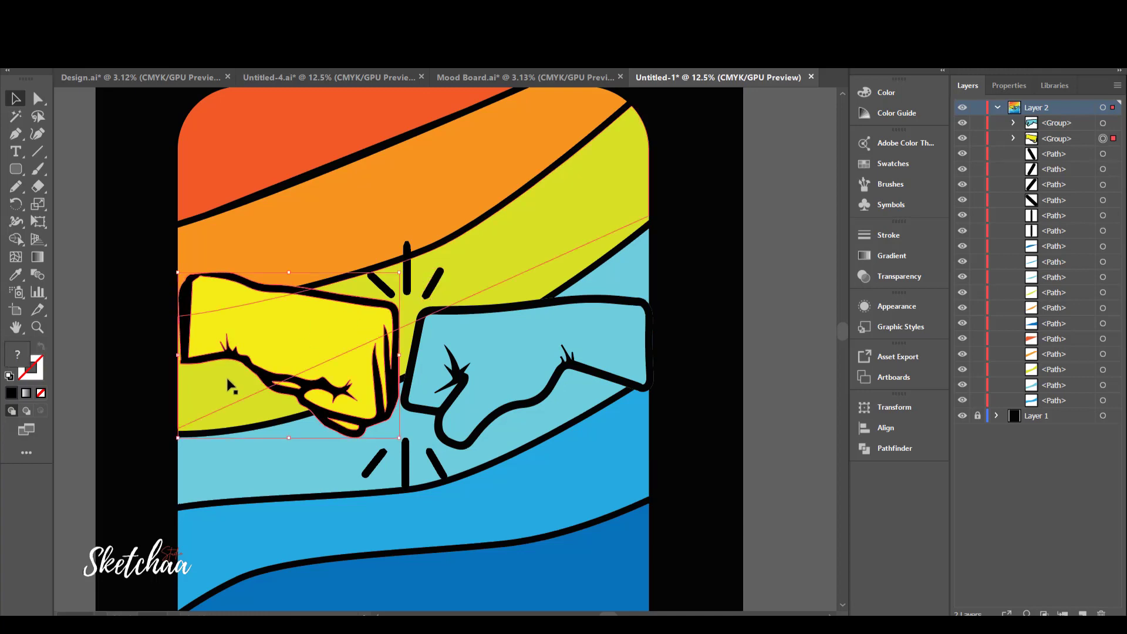
{"action": "left_click_drag", "start_coordinate": [400, 438], "coordinate": [420, 452]}
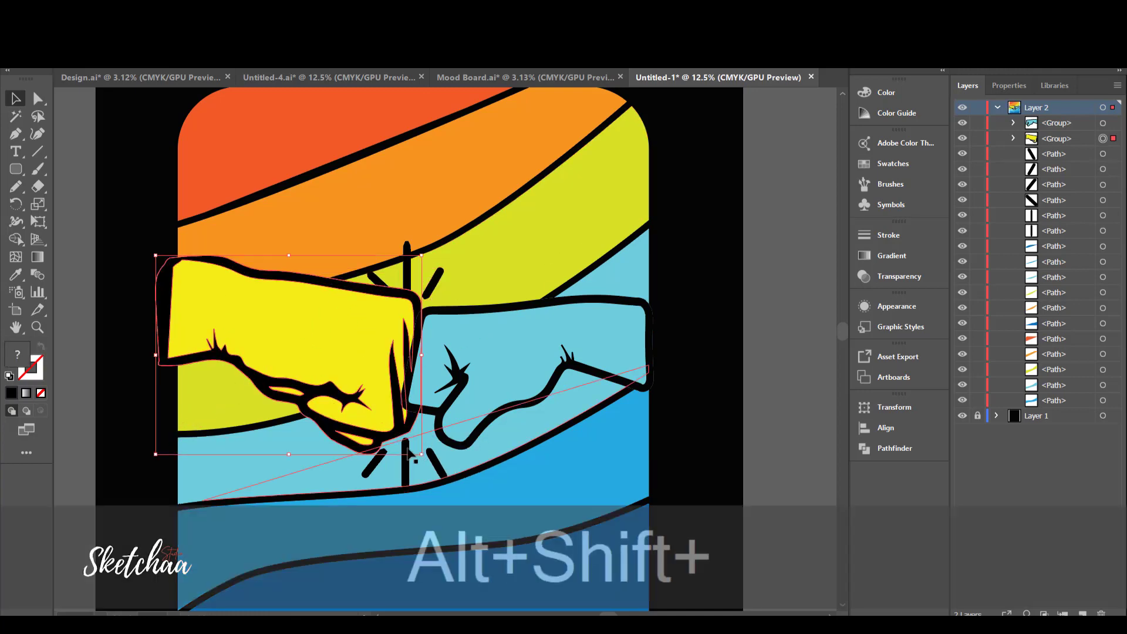
{"action": "left_click", "coordinate": [523, 360]}
{"action": "left_click_drag", "start_coordinate": [653, 450], "coordinate": [670, 456]}
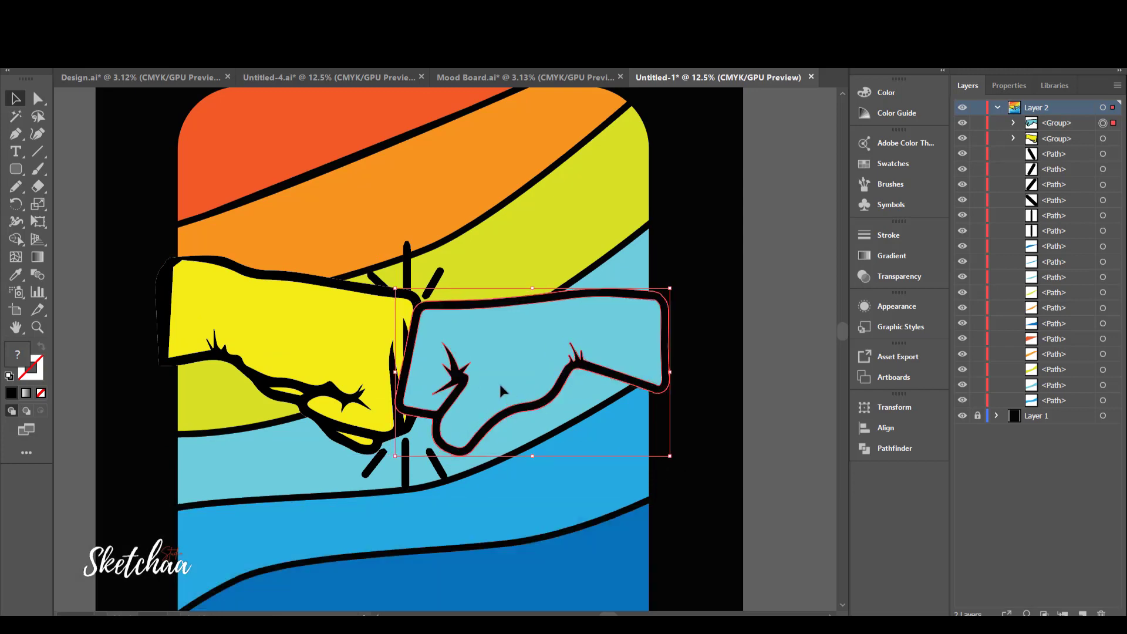
{"action": "left_click_drag", "start_coordinate": [499, 385], "coordinate": [505, 385]}
Delete the six black impact lines above and below the point where the fists meet.
{"action": "left_click", "coordinate": [408, 273]}
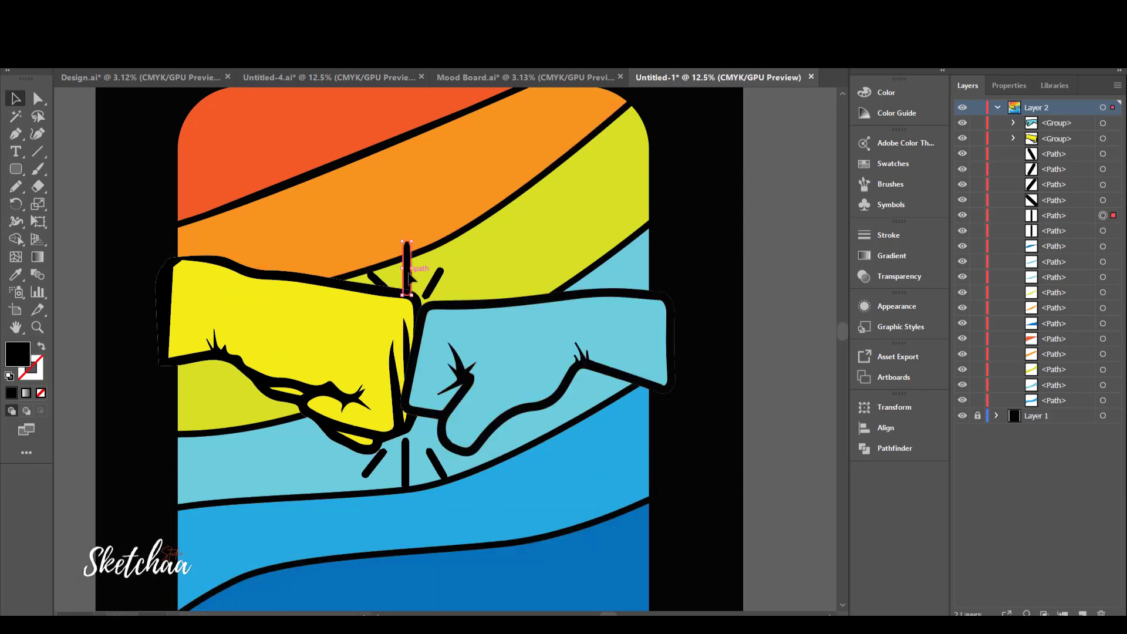
{"action": "key", "text": "Delete"}
{"action": "left_click", "coordinate": [434, 283]}
{"action": "key", "text": "Delete"}
{"action": "left_click", "coordinate": [382, 289]}
{"action": "left_click", "coordinate": [377, 280]}
{"action": "key", "text": "Delete"}
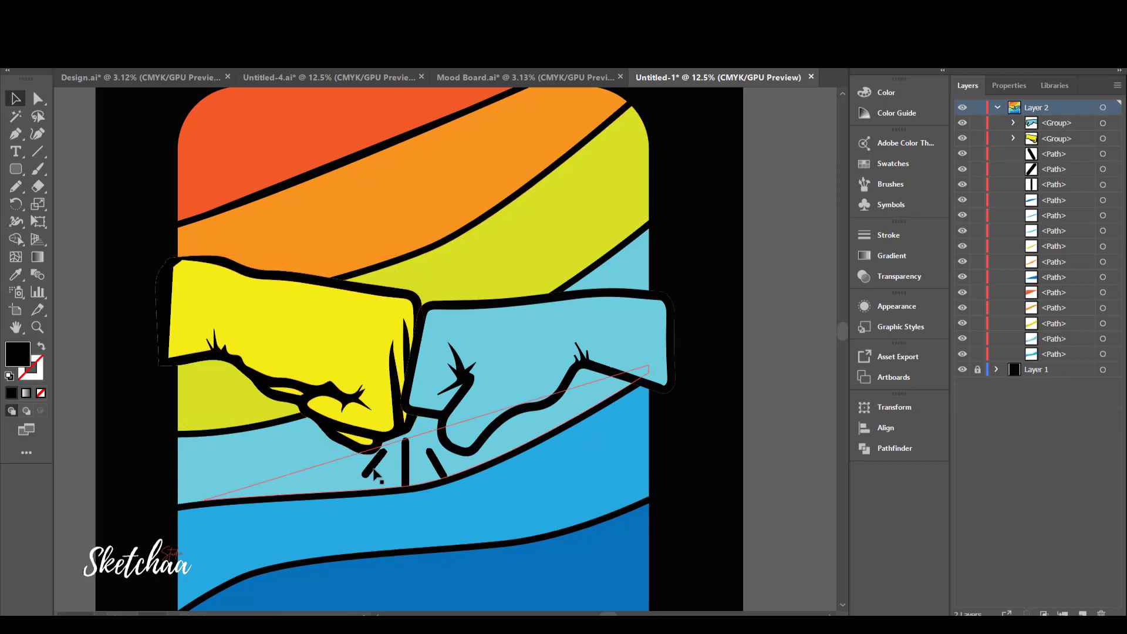
{"action": "left_click", "coordinate": [374, 466]}
{"action": "key", "text": "Delete"}
{"action": "left_click", "coordinate": [406, 474]}
{"action": "key", "text": "Delete"}
{"action": "left_click", "coordinate": [437, 466]}
{"action": "key", "text": "Delete"}
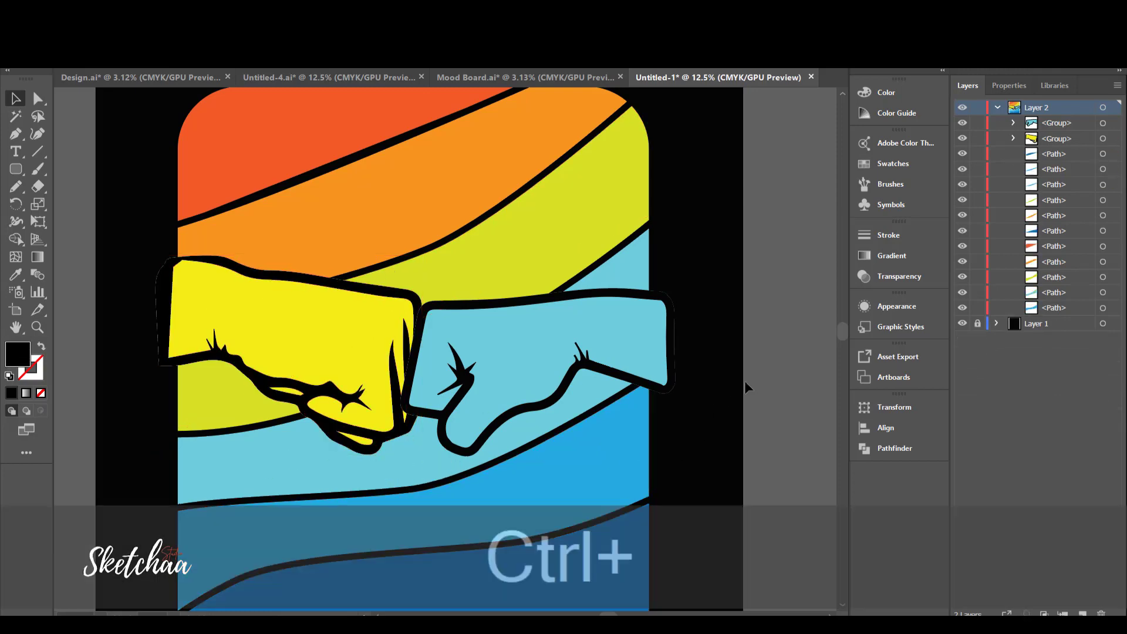
Rotate both fists together slightly clockwise so they slope across the panel, with their wrists extending past its sides.
{"action": "key", "text": "ctrl+minus"}
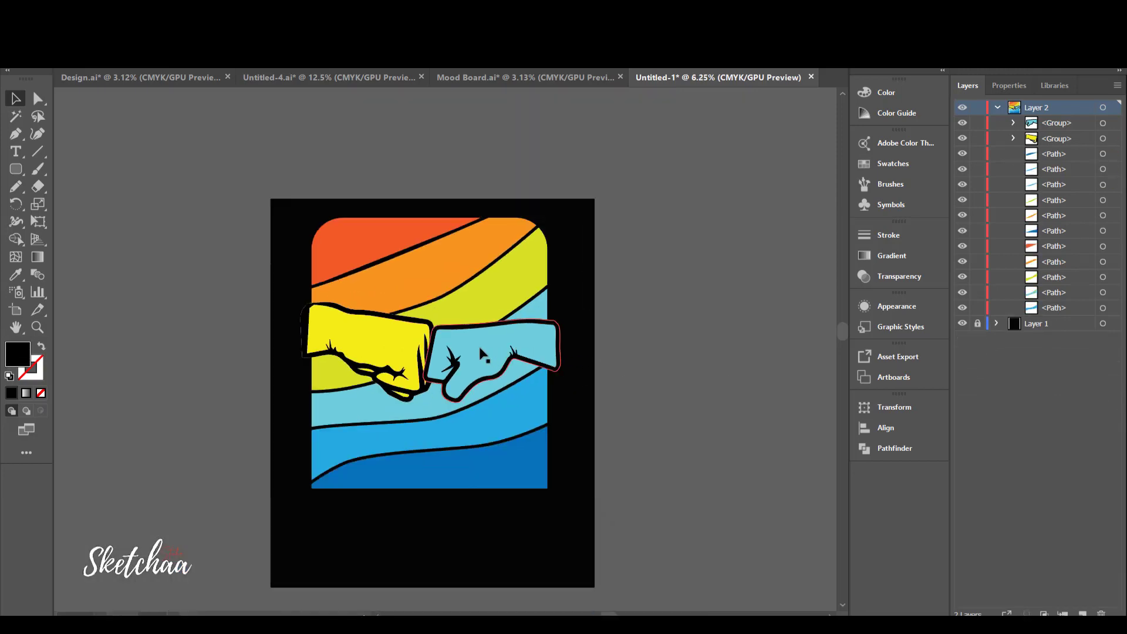
{"action": "left_click", "coordinate": [480, 350]}
{"action": "left_click", "coordinate": [401, 348], "text": "shift"}
{"action": "left_click_drag", "start_coordinate": [432, 353], "coordinate": [434, 358]}
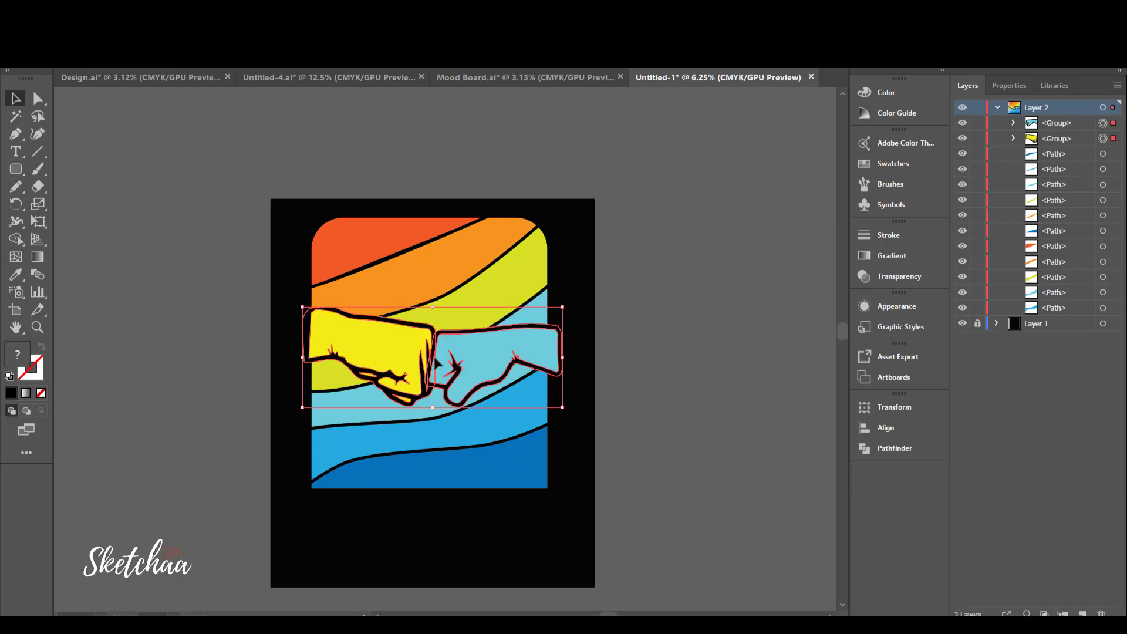
{"action": "left_click_drag", "start_coordinate": [569, 411], "coordinate": [558, 438]}
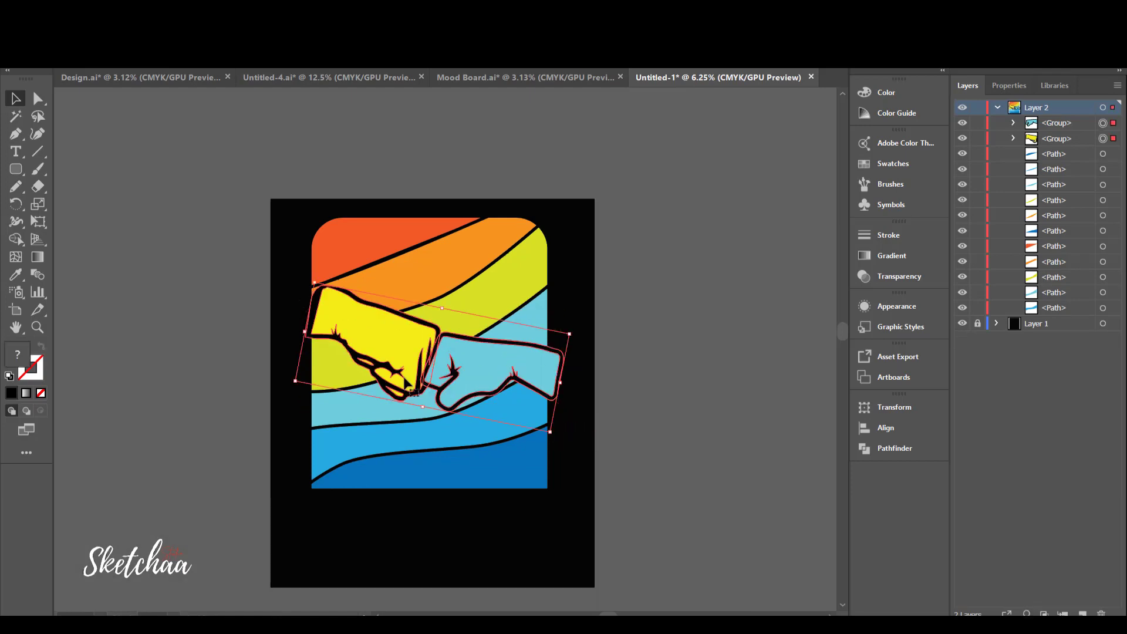
{"action": "left_click_drag", "start_coordinate": [296, 381], "coordinate": [307, 391]}
{"action": "left_click", "coordinate": [651, 294]}
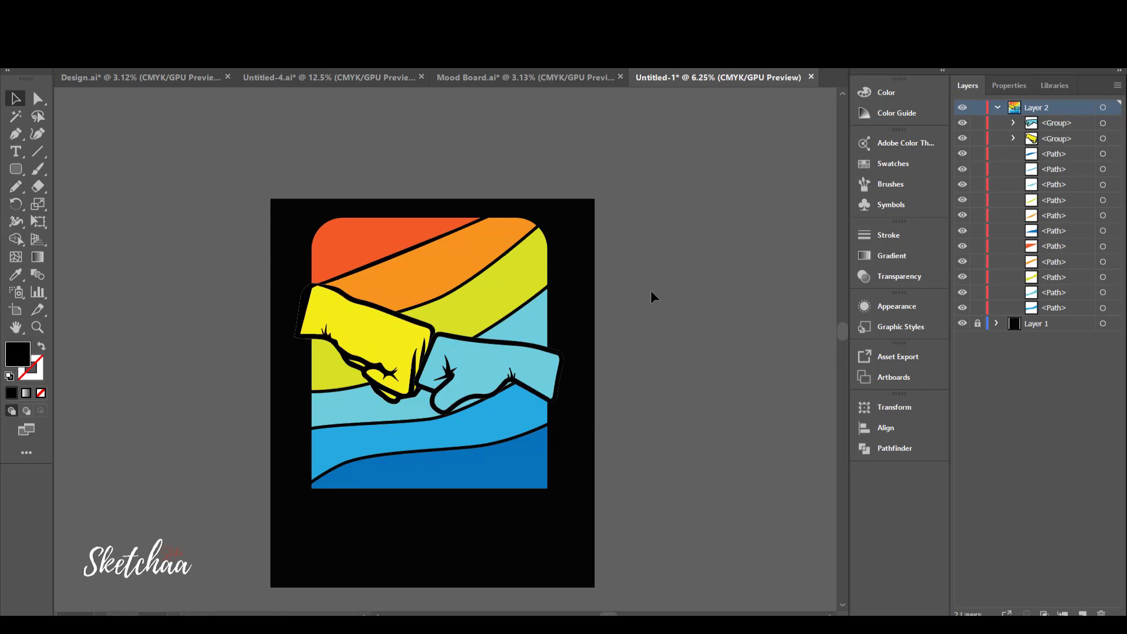
Draw a rectangle fitted to the colored panel's edges, swapping its fill and stroke so the artwork shows through.
{"action": "key", "text": "m"}
{"action": "left_click_drag", "start_coordinate": [390, 239], "coordinate": [466, 314]}
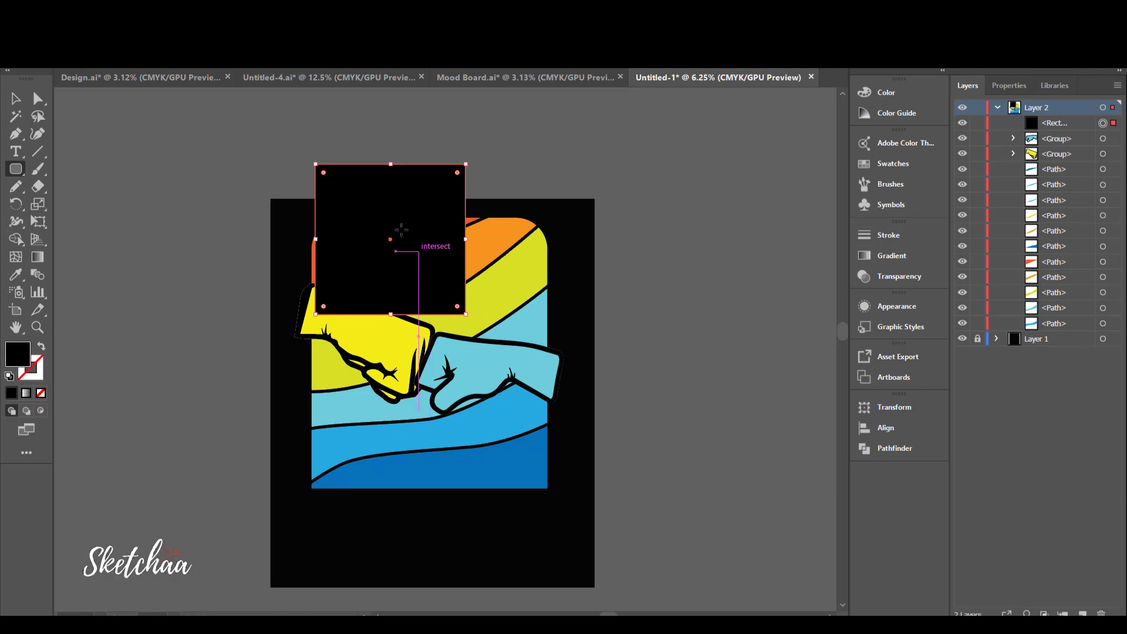
{"action": "left_click_drag", "start_coordinate": [315, 165], "coordinate": [547, 487]}
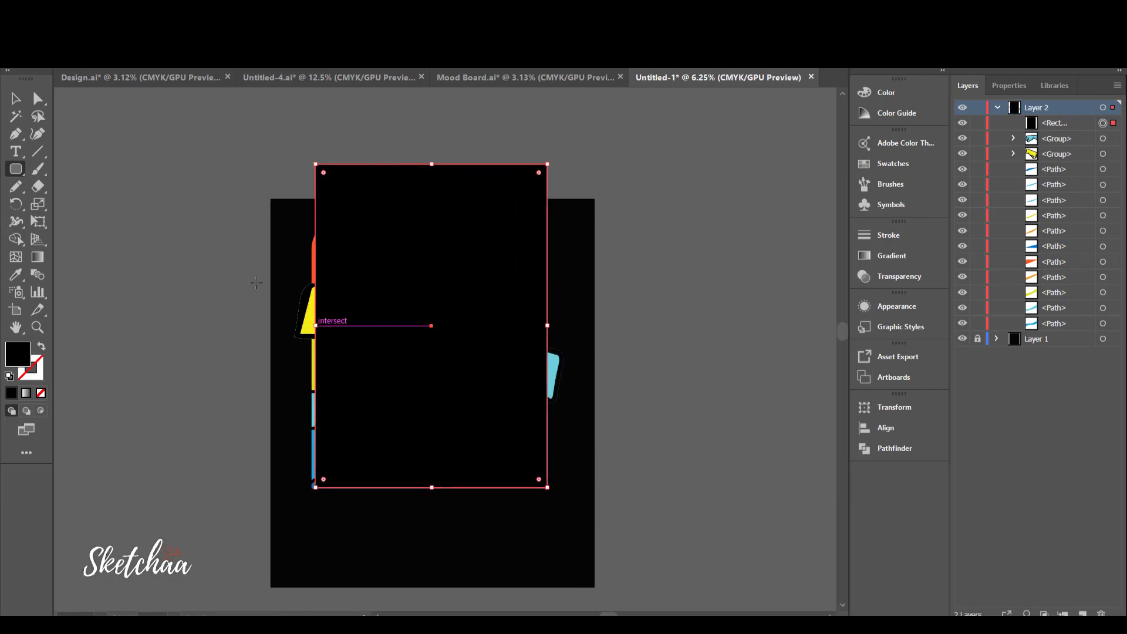
{"action": "key", "text": "v"}
{"action": "left_click_drag", "start_coordinate": [316, 325], "coordinate": [314, 323]}
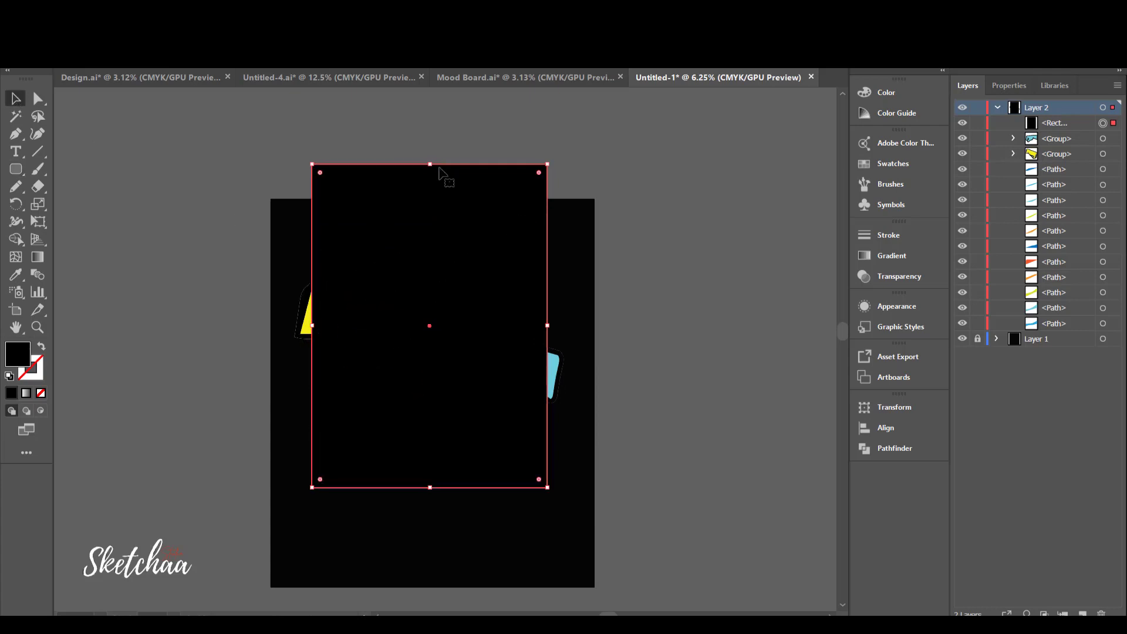
{"action": "left_click", "coordinate": [41, 348]}
{"action": "left_click_drag", "start_coordinate": [430, 164], "coordinate": [425, 218]}
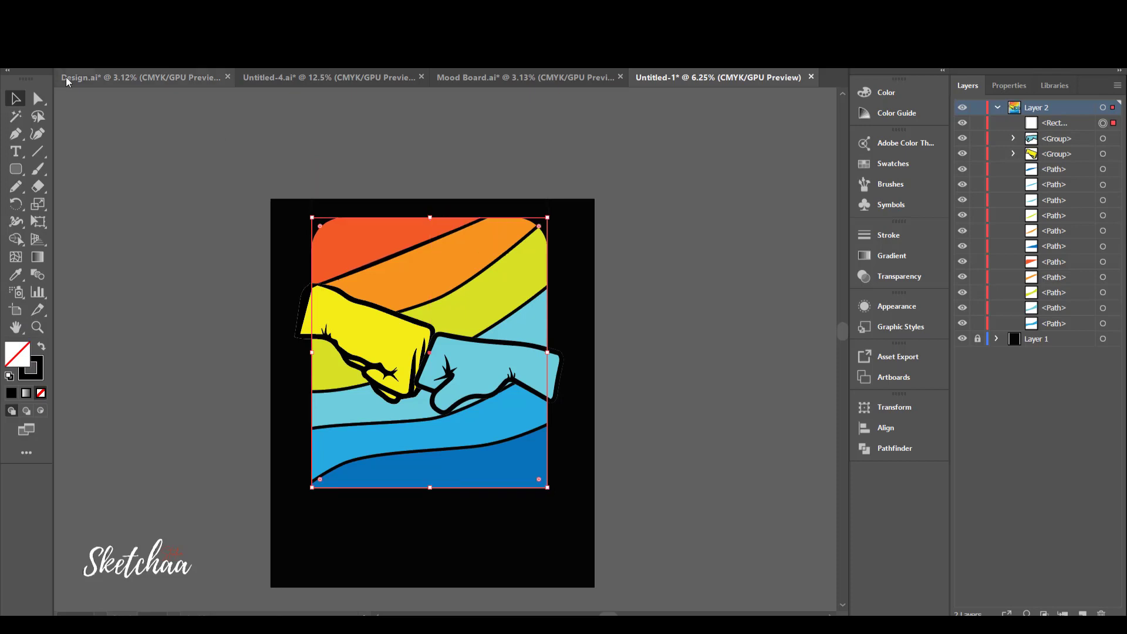
Round the rectangle's two top corners to match the panel and swap its black color back to the fill.
{"action": "key", "text": "a"}
{"action": "left_click", "coordinate": [547, 219], "text": "shift"}
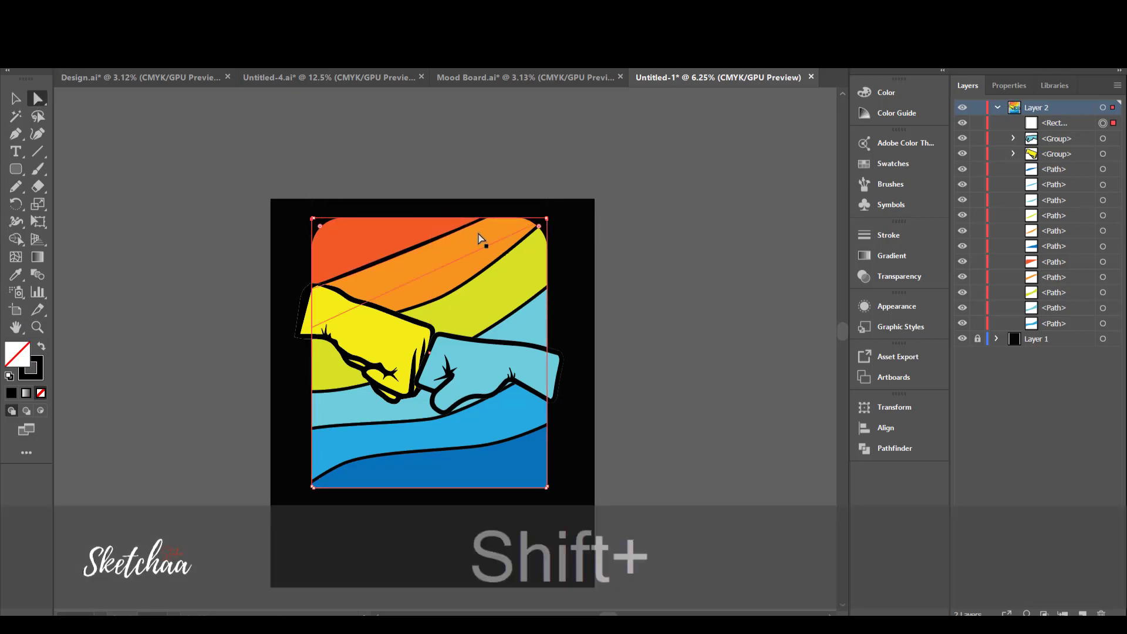
{"action": "left_click_drag", "start_coordinate": [538, 227], "coordinate": [521, 252]}
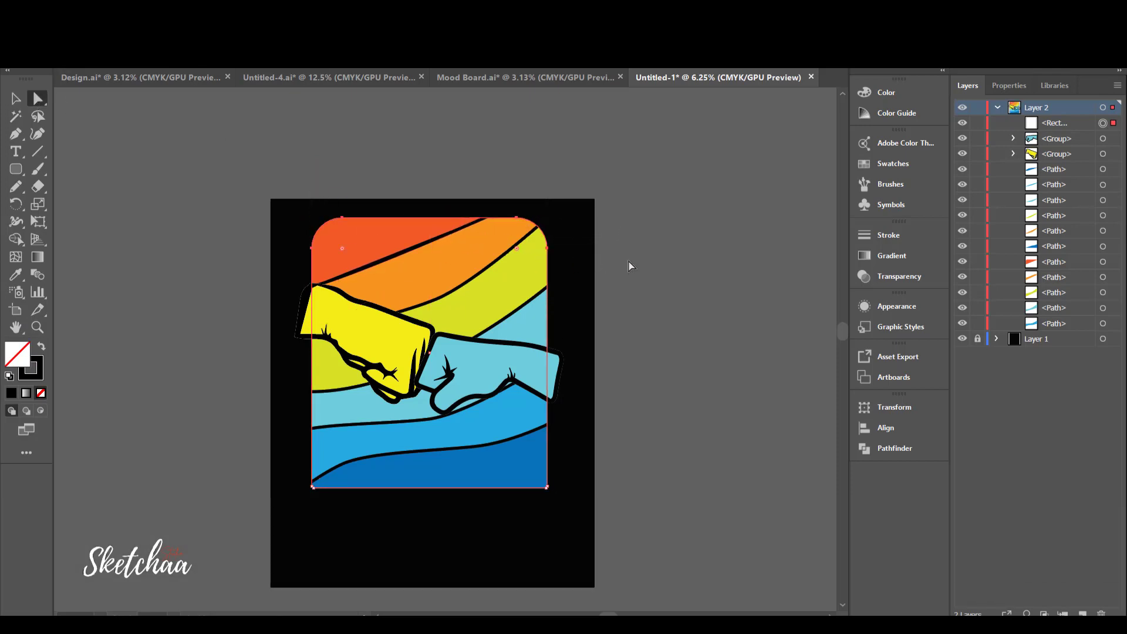
{"action": "left_click", "coordinate": [41, 346]}
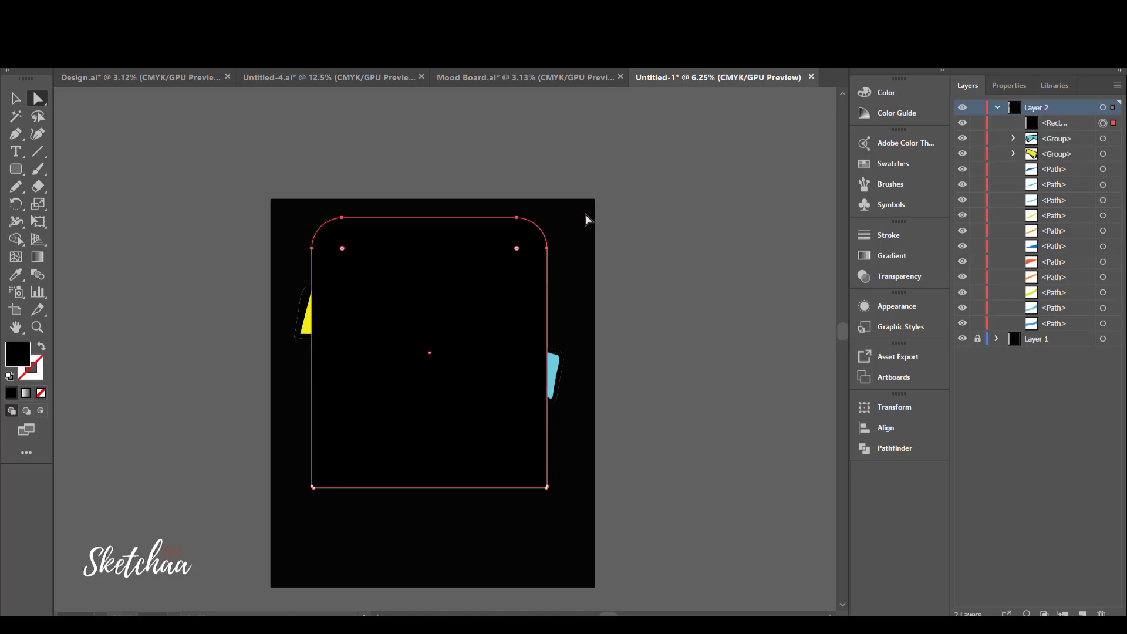
Make a clipping mask from the round-topped rectangle over the bands and fists to trim the overhanging wrists.
{"action": "left_click_drag", "start_coordinate": [553, 222], "coordinate": [297, 491]}
{"action": "right_click", "coordinate": [370, 420]}
{"action": "left_click", "coordinate": [459, 310]}
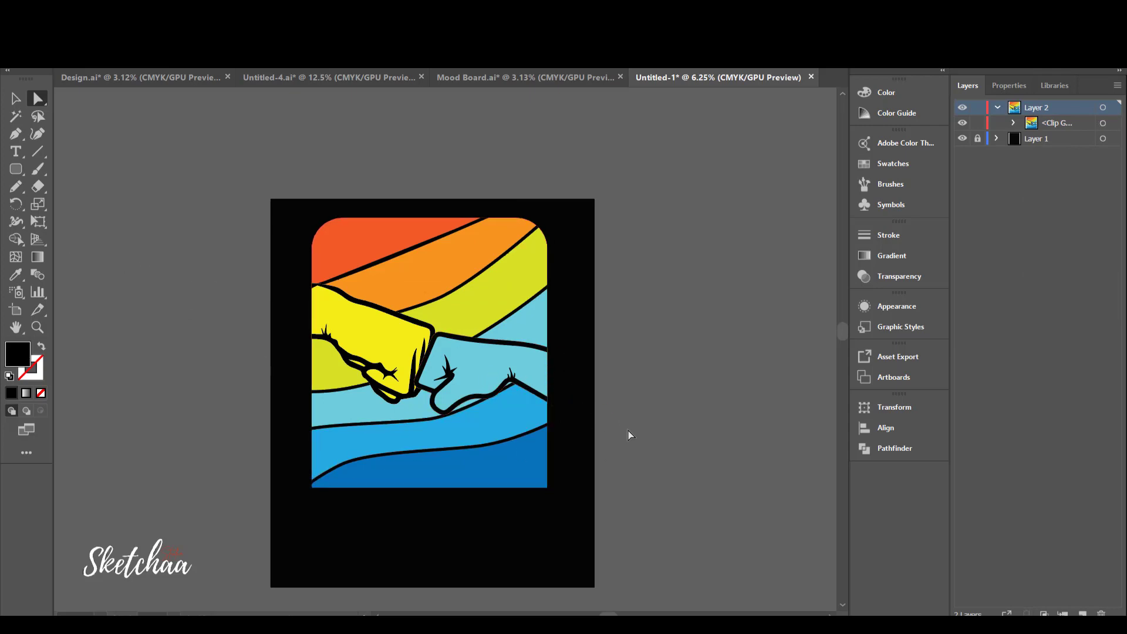
Add a text object beside the artboard, enlarge it and replace the placeholder with BUMP IT.
{"action": "left_click", "coordinate": [17, 151]}
{"action": "left_click", "coordinate": [154, 148]}
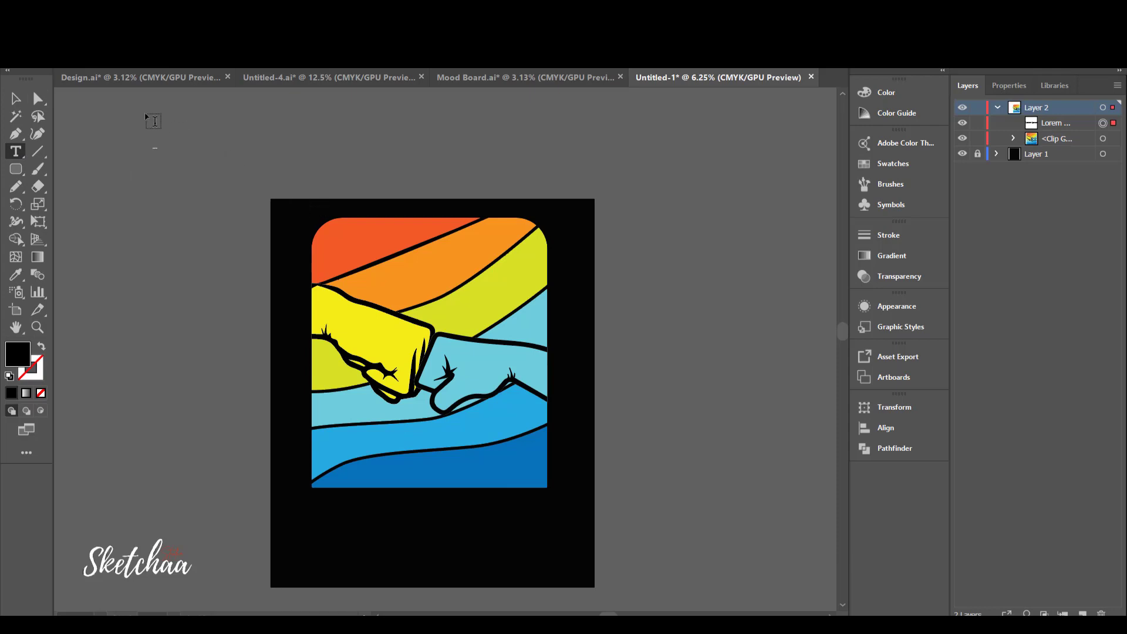
{"action": "key", "text": "Escape"}
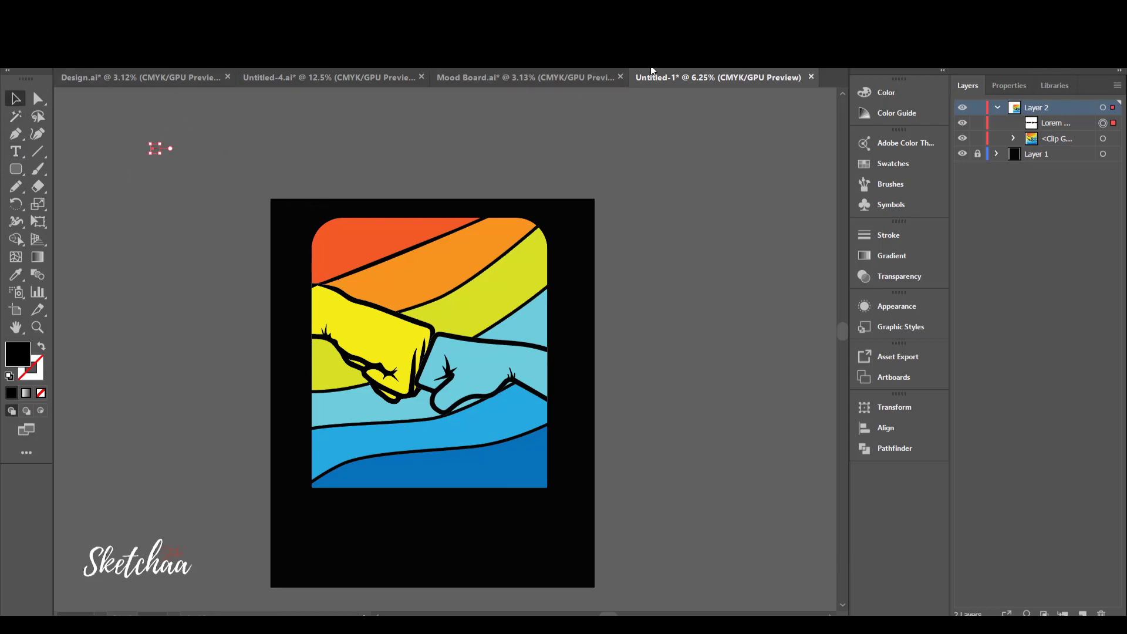
{"action": "key", "text": "Return"}
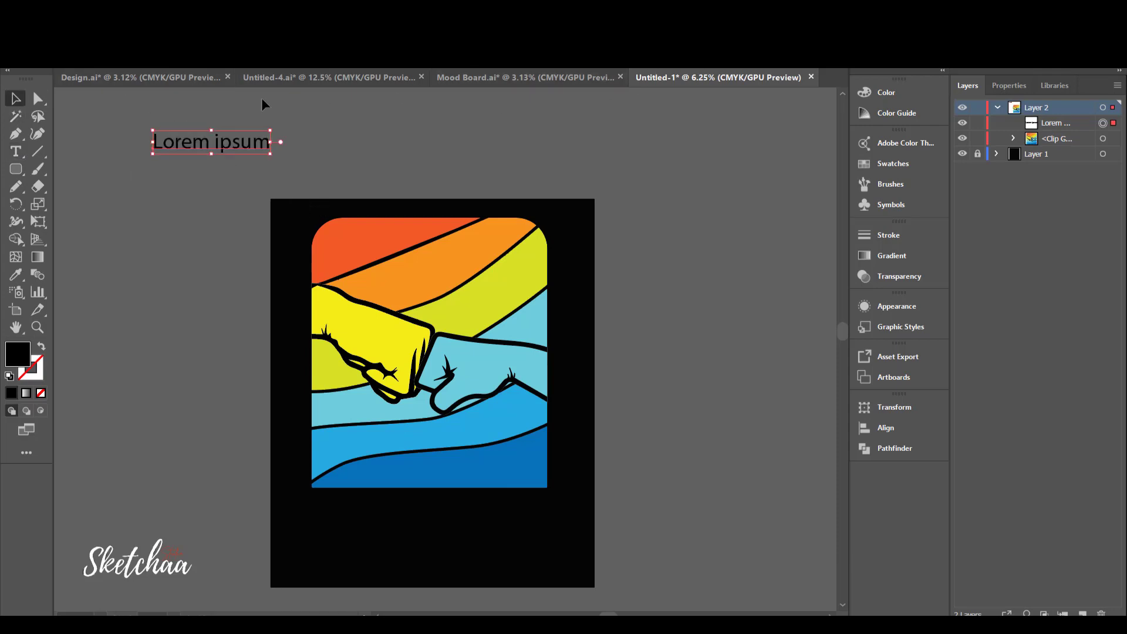
{"action": "double_click", "coordinate": [225, 140]}
{"action": "key", "text": "ctrl+a"}
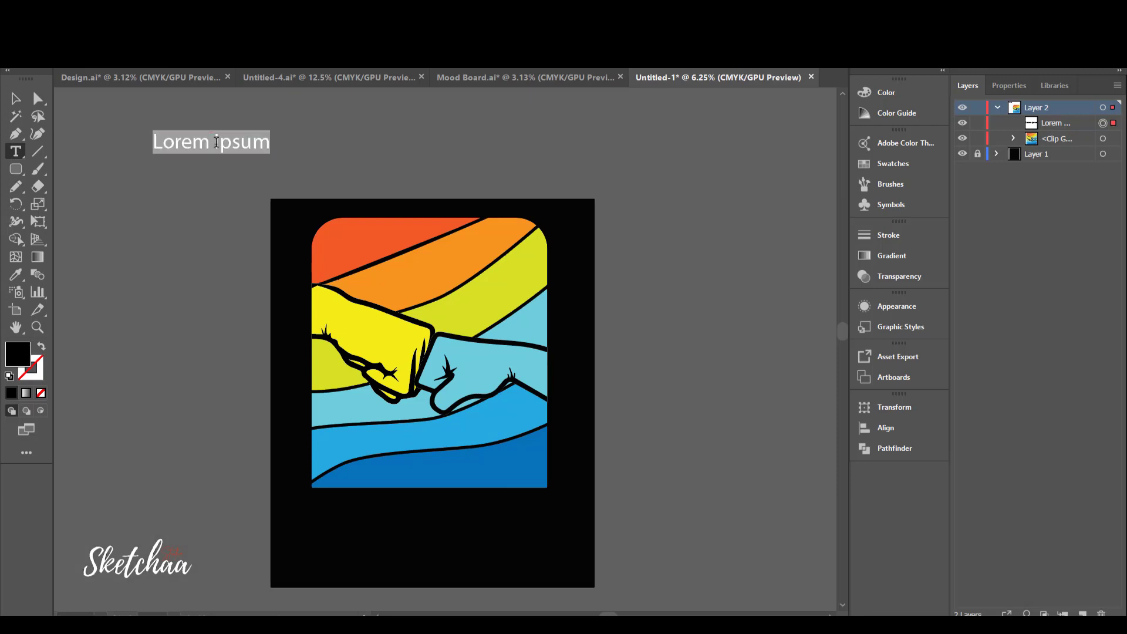
{"action": "key", "text": "shift+BackSpace"}
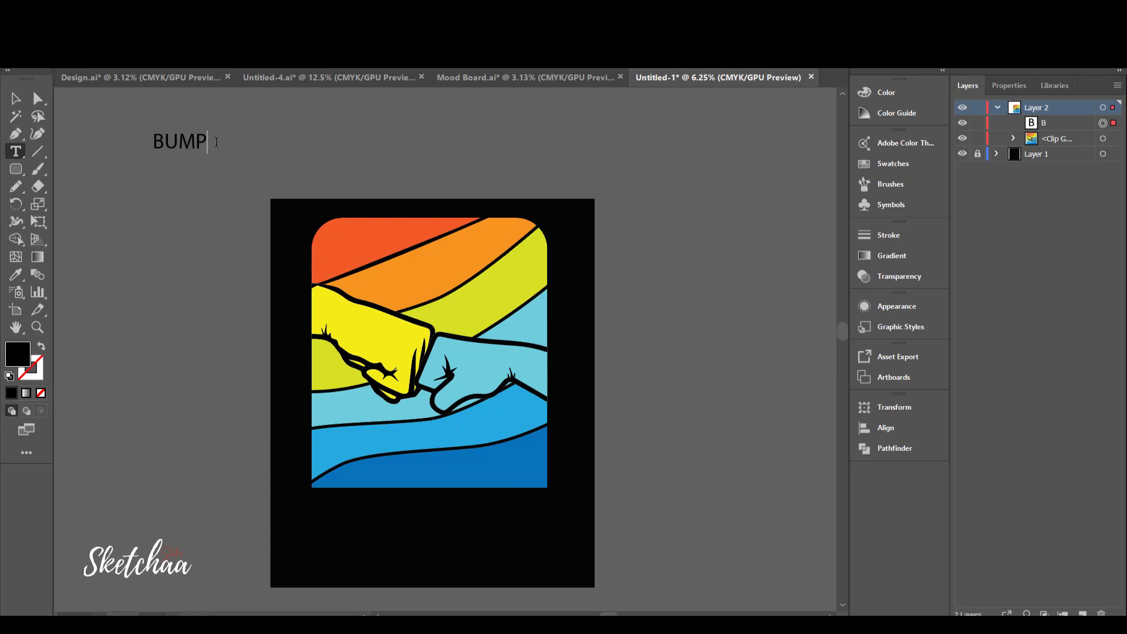
Set the BUMP IT title in yellow BubbleGum font, sized to span the panel's width at its lower edge.
{"action": "left_click", "coordinate": [16, 100]}
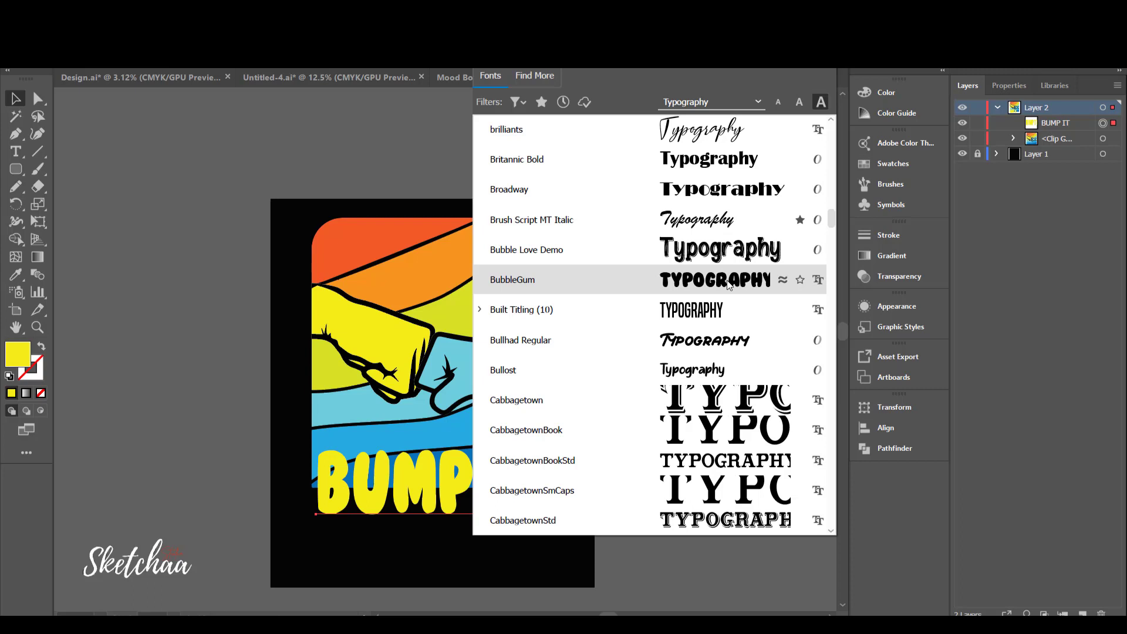
{"action": "left_click", "coordinate": [727, 285]}
{"action": "left_click", "coordinate": [672, 423]}
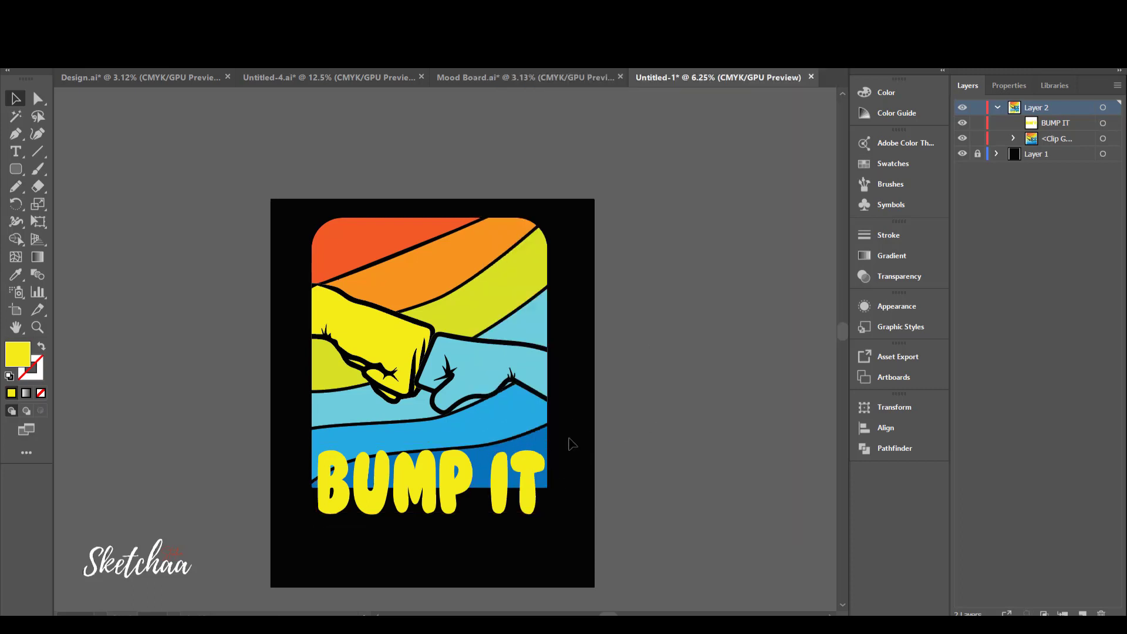
Move the BUMP IT title straight down to sit just below the panel.
{"action": "left_click", "coordinate": [500, 478]}
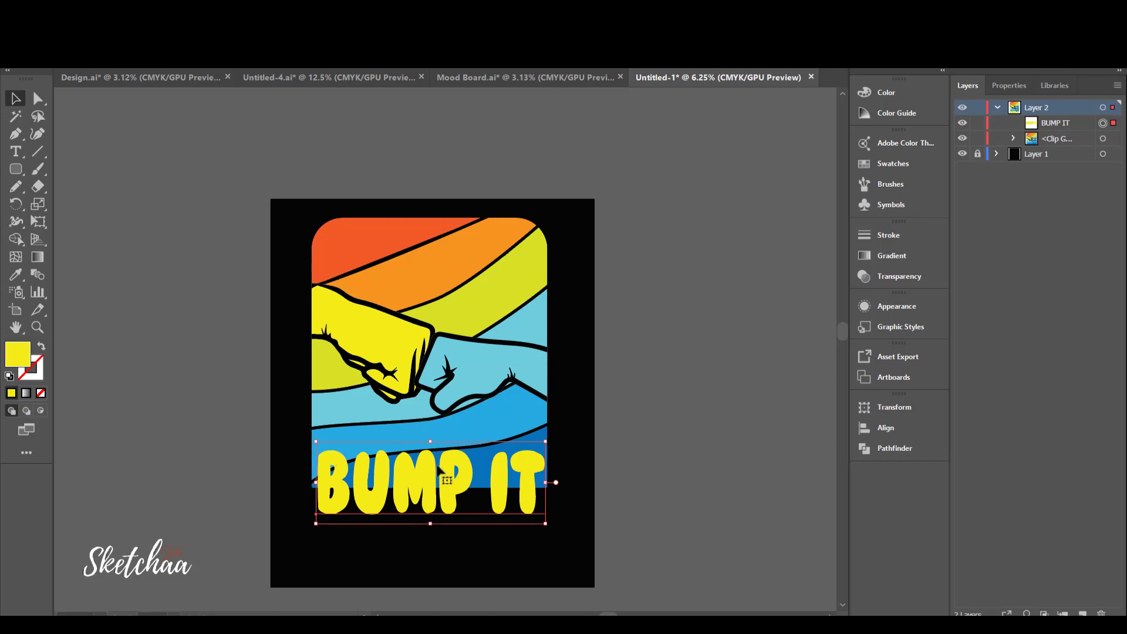
{"action": "left_click_drag", "start_coordinate": [439, 470], "coordinate": [439, 508]}
{"action": "left_click", "coordinate": [731, 398]}
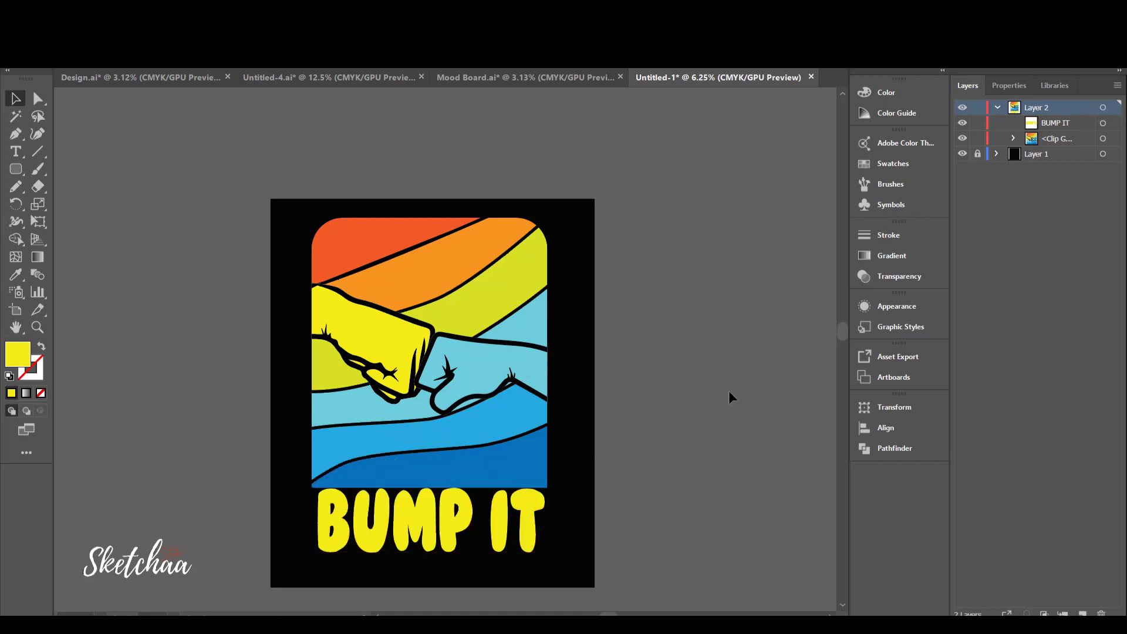
Add the line SAFER AND COOLER below the title, fill it light blue and enlarge it to about the title's width.
{"action": "left_click", "coordinate": [16, 151]}
{"action": "left_click", "coordinate": [338, 570]}
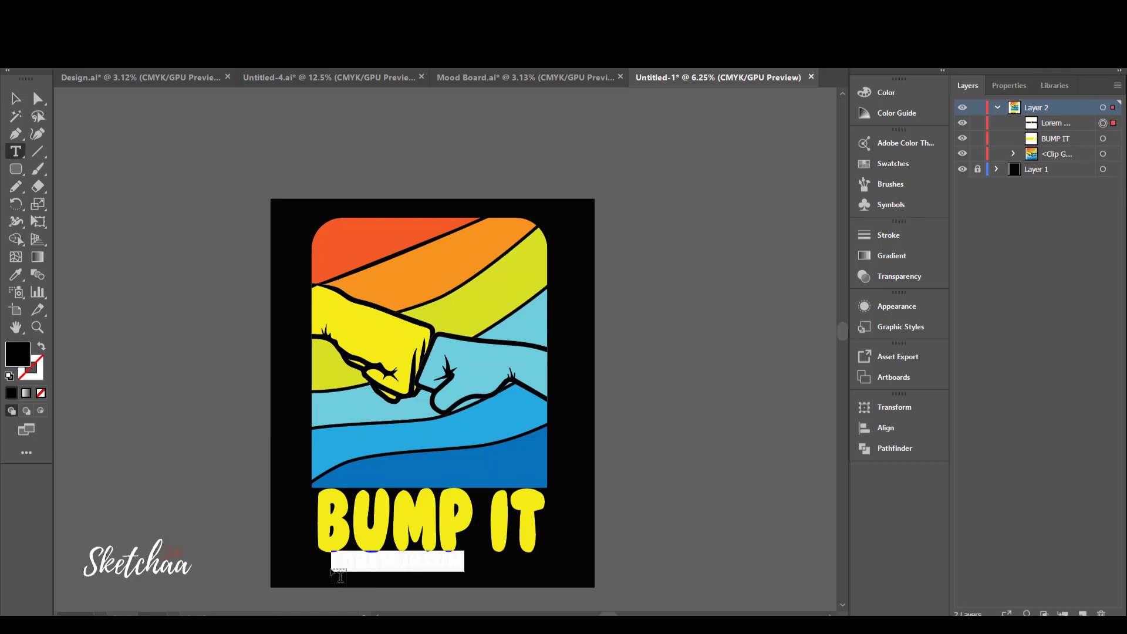
{"action": "type", "text": "S"}
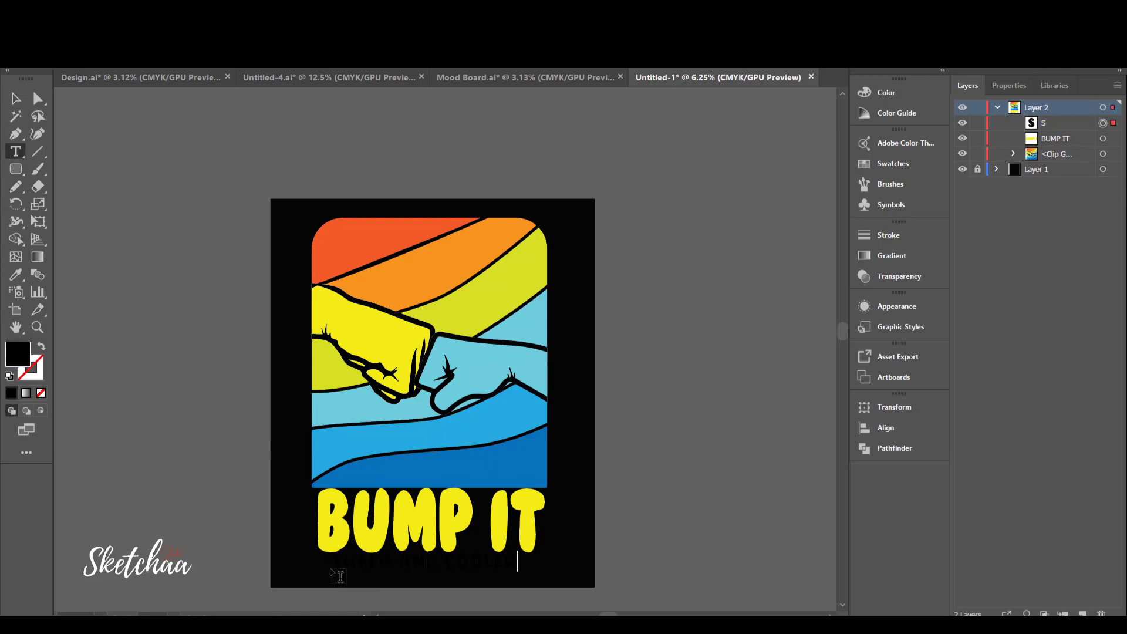
{"action": "left_click", "coordinate": [15, 98]}
{"action": "left_click", "coordinate": [70, 58]}
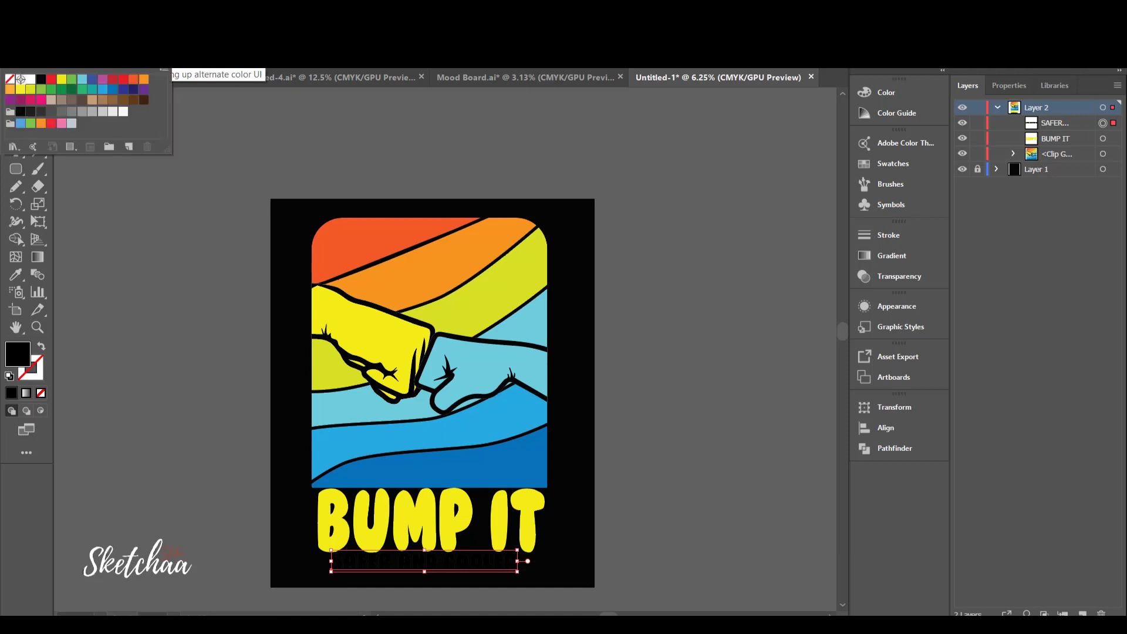
{"action": "left_click", "coordinate": [82, 79]}
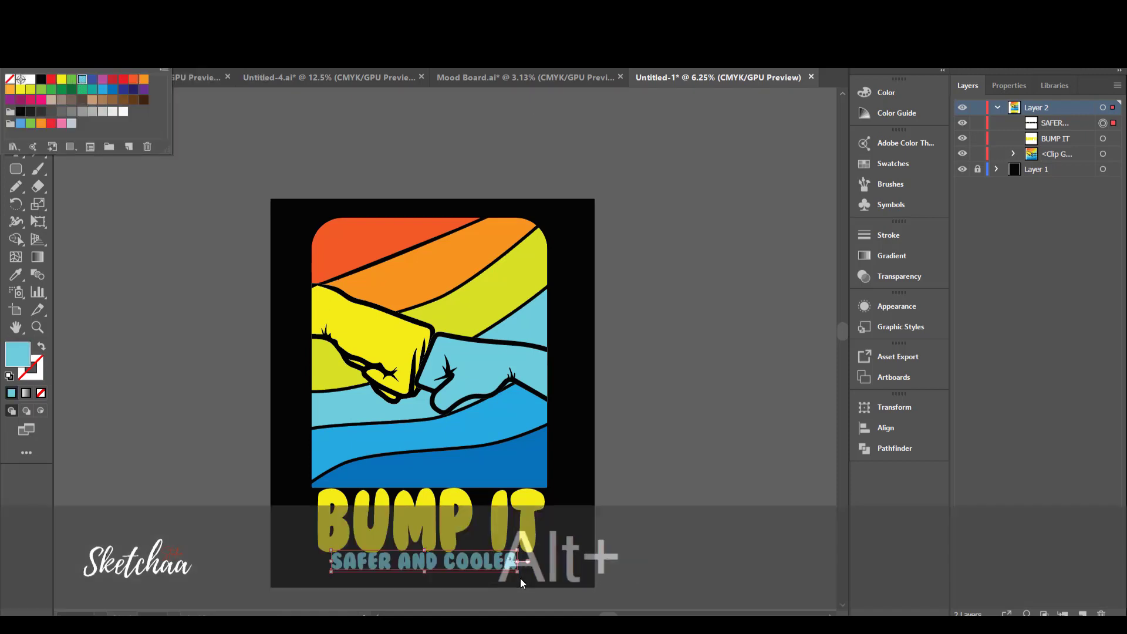
{"action": "mouse_move", "coordinate": [517, 570]}
{"action": "left_mouse_down"}
{"action": "mouse_move", "coordinate": [539, 579]}
{"action": "mouse_move", "coordinate": [518, 575]}
{"action": "left_mouse_up"}
Move the BUMP IT title up over the panel's lower bands and place SAFER AND COOLER directly below it.
{"action": "left_click", "coordinate": [435, 521]}
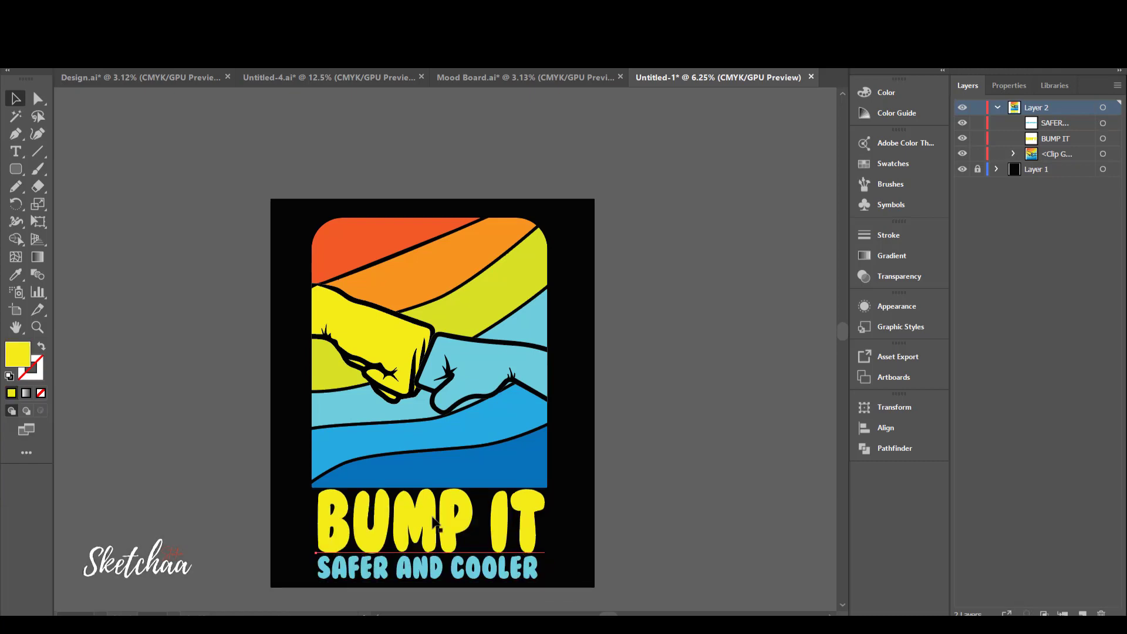
{"action": "left_click_drag", "start_coordinate": [435, 521], "coordinate": [435, 457]}
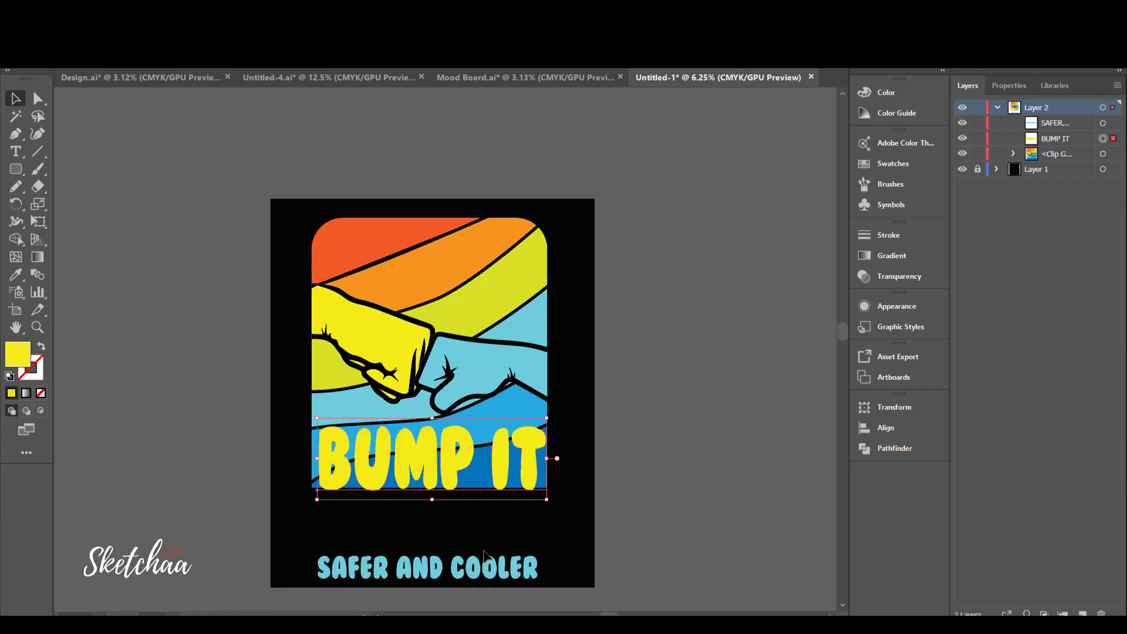
{"action": "left_click_drag", "start_coordinate": [482, 573], "coordinate": [481, 513]}
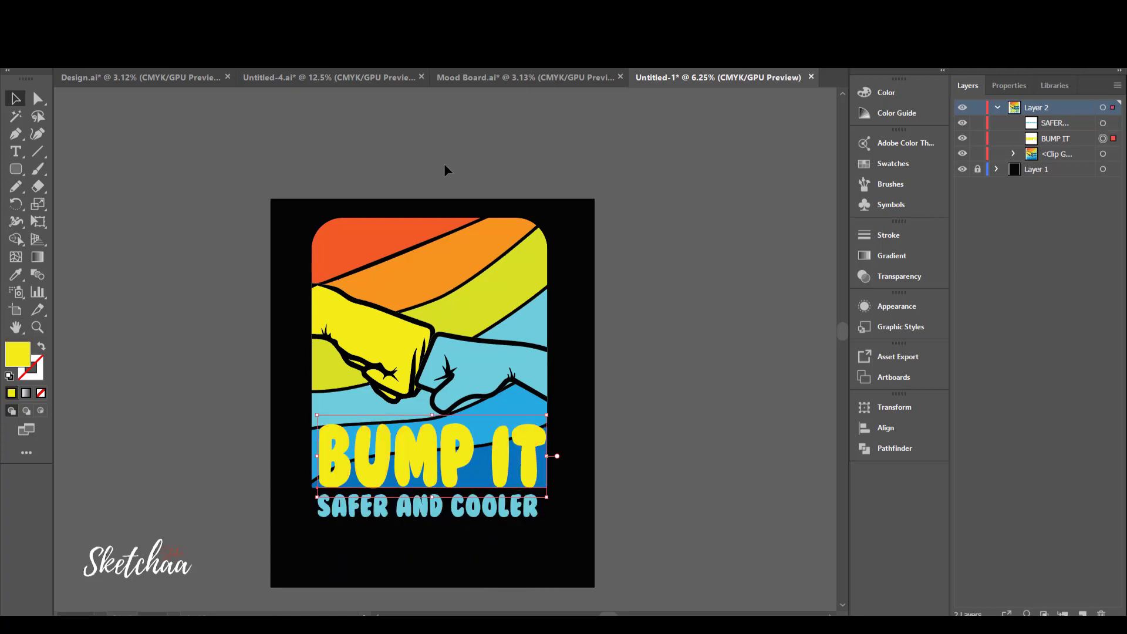
Expand the BUMP IT title from live text into editable shapes.
{"action": "left_click", "coordinate": [123, 30]}
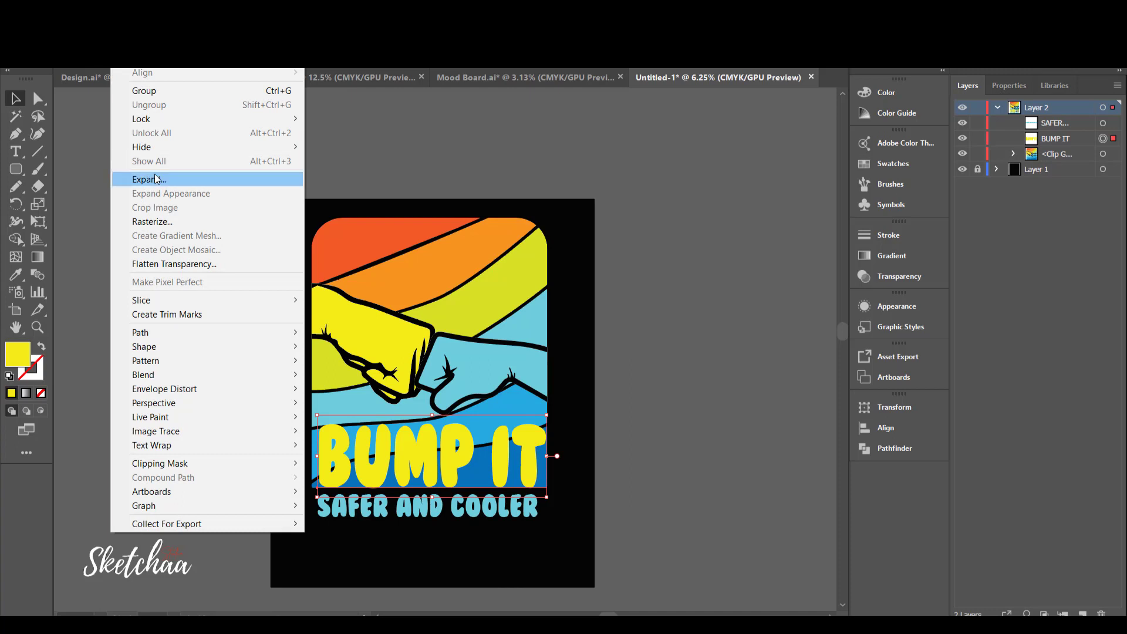
{"action": "left_click", "coordinate": [157, 178]}
{"action": "left_click", "coordinate": [49, 237]}
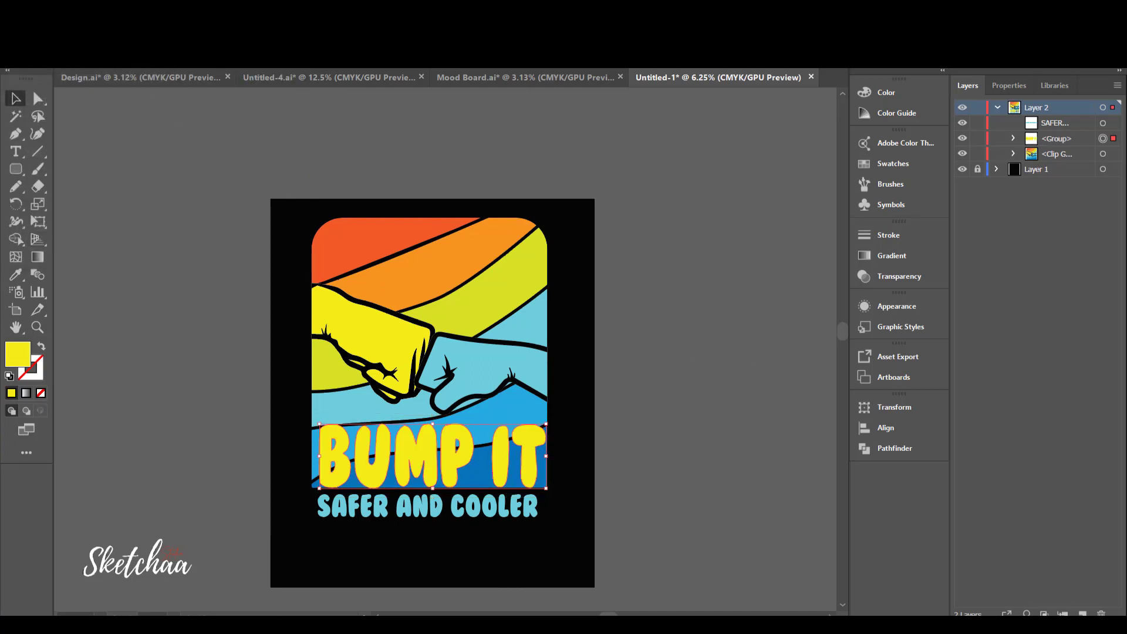
Offset the BUMP IT title's paths slightly outward with round joins.
{"action": "left_click", "coordinate": [123, 59]}
{"action": "mouse_move", "coordinate": [176, 334]}
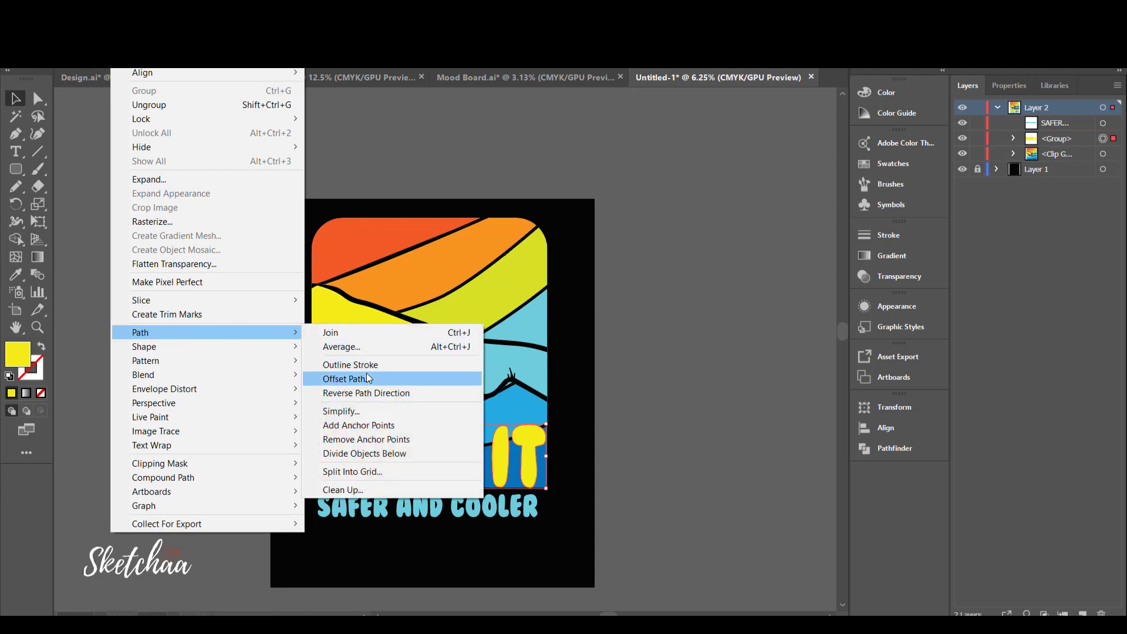
{"action": "left_click", "coordinate": [368, 378]}
{"action": "left_click", "coordinate": [21, 142]}
{"action": "left_click", "coordinate": [97, 87]}
{"action": "left_click", "coordinate": [76, 114]}
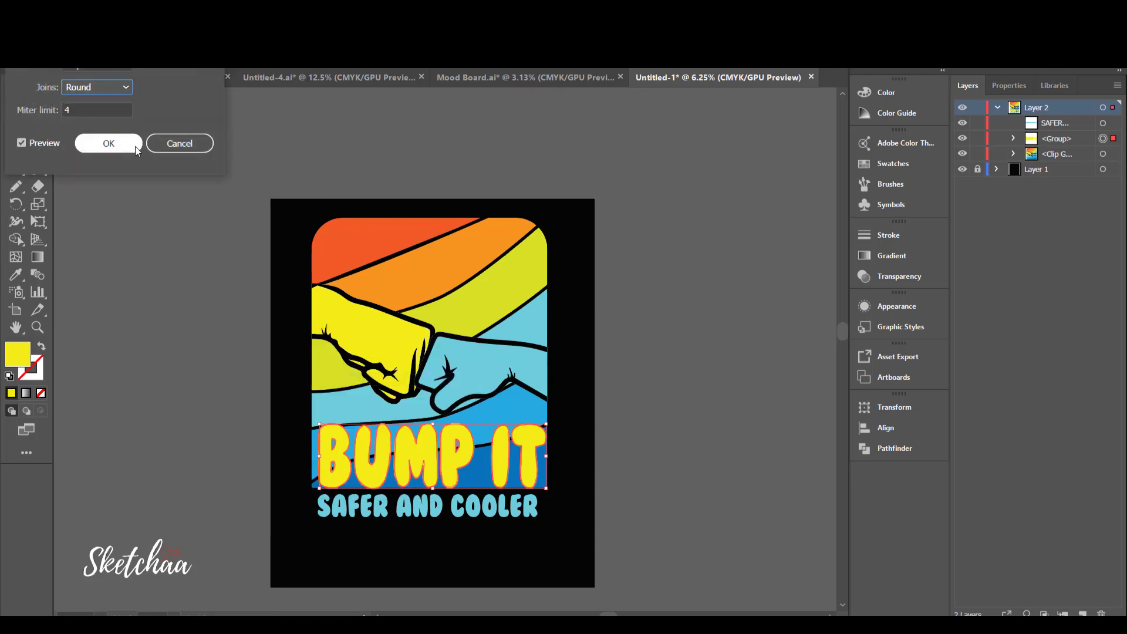
{"action": "left_click", "coordinate": [120, 68]}
{"action": "key", "text": "shift+Up"}
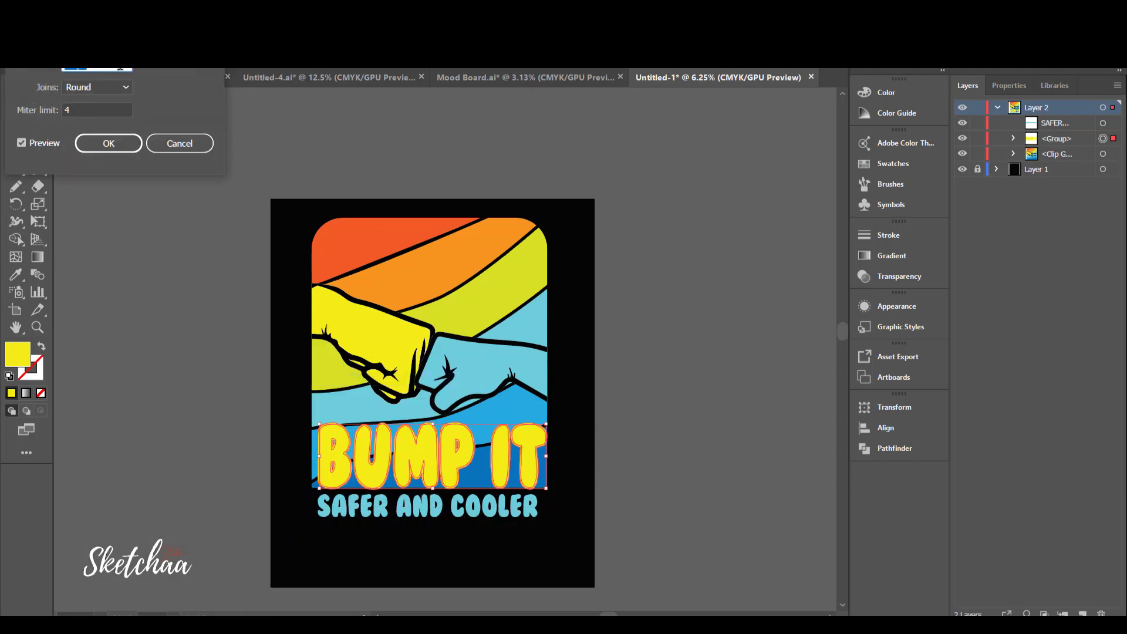
{"action": "left_click", "coordinate": [95, 146]}
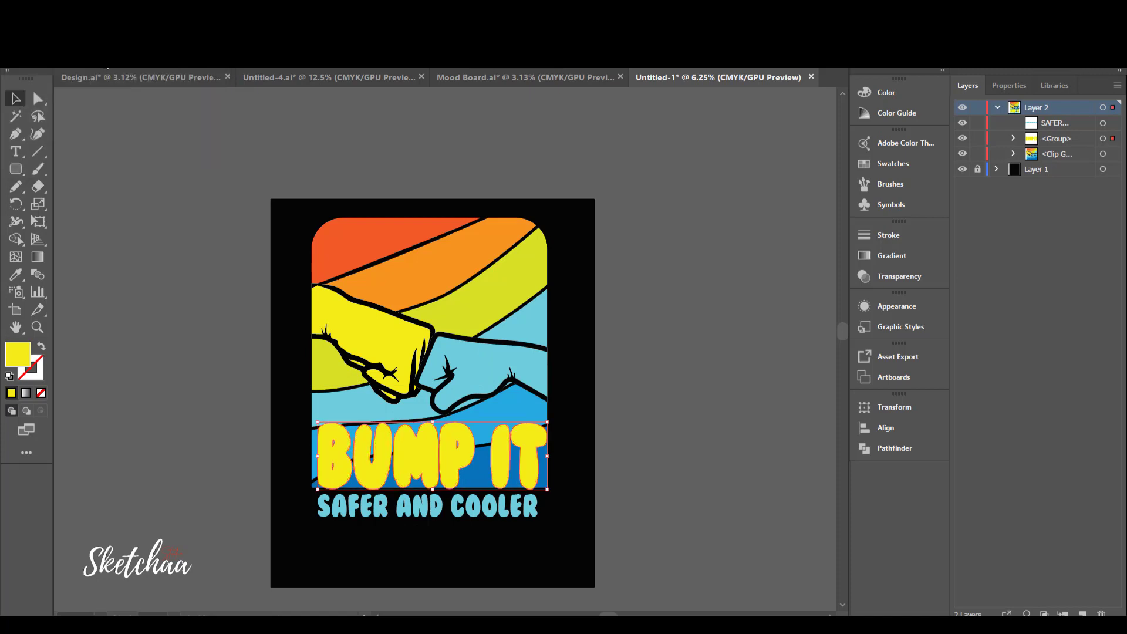
Fill the offset shape behind the BUMP IT letters with black to form a thin outline.
{"action": "left_click", "coordinate": [49, 58]}
{"action": "left_click", "coordinate": [41, 80]}
{"action": "left_click", "coordinate": [139, 207]}
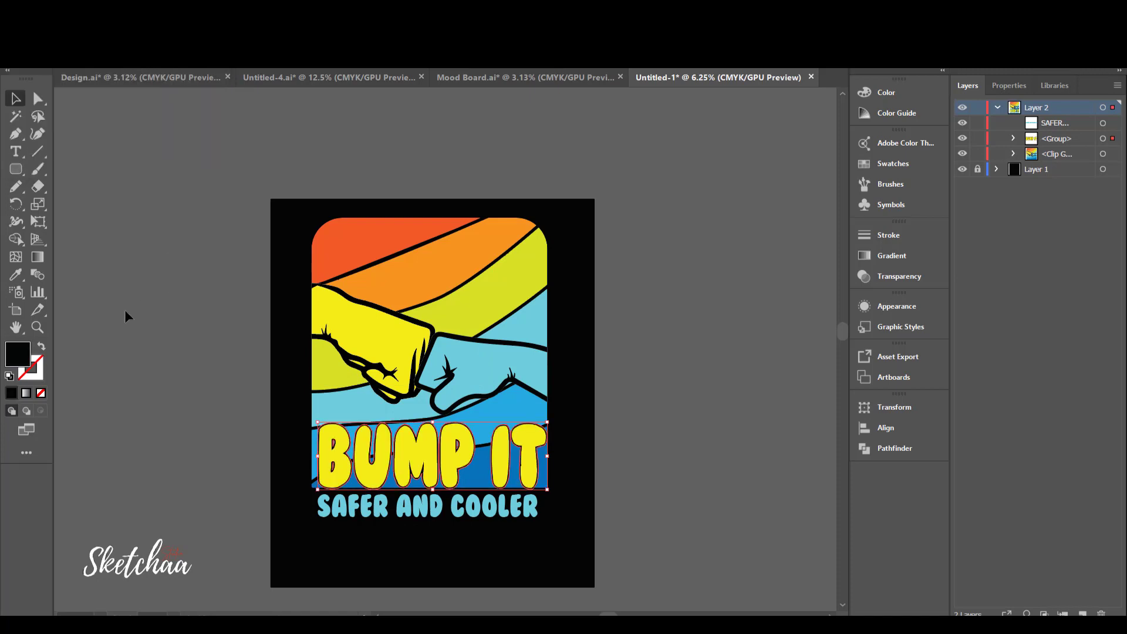
{"action": "left_click", "coordinate": [206, 343]}
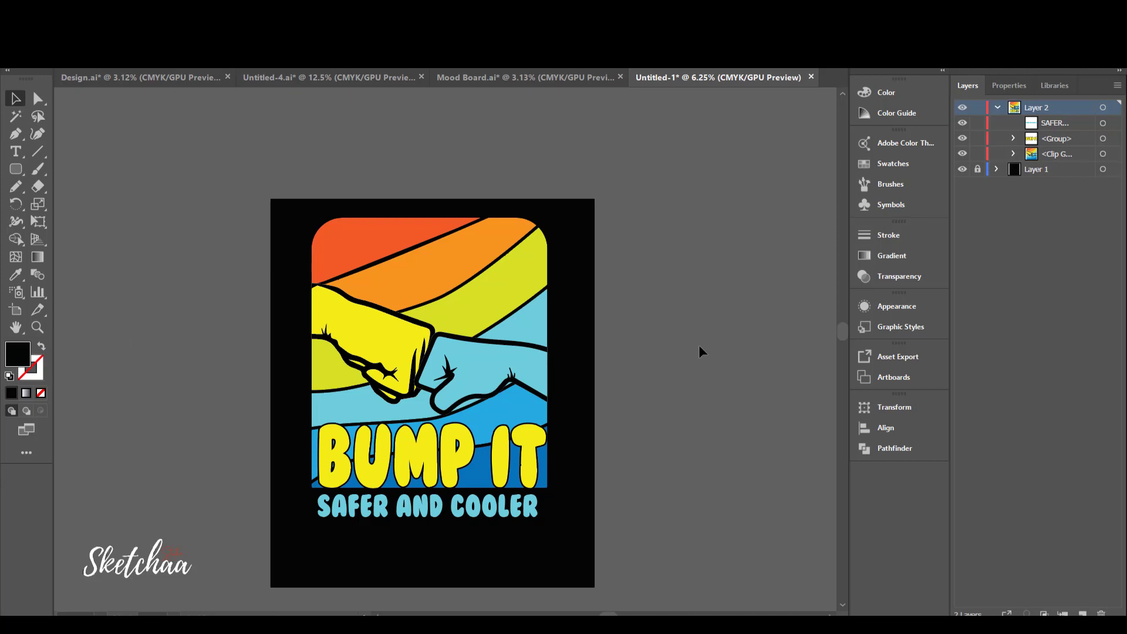
Enlarge the SAFER AND COOLER line to match the panel's full width.
{"action": "left_click", "coordinate": [506, 513]}
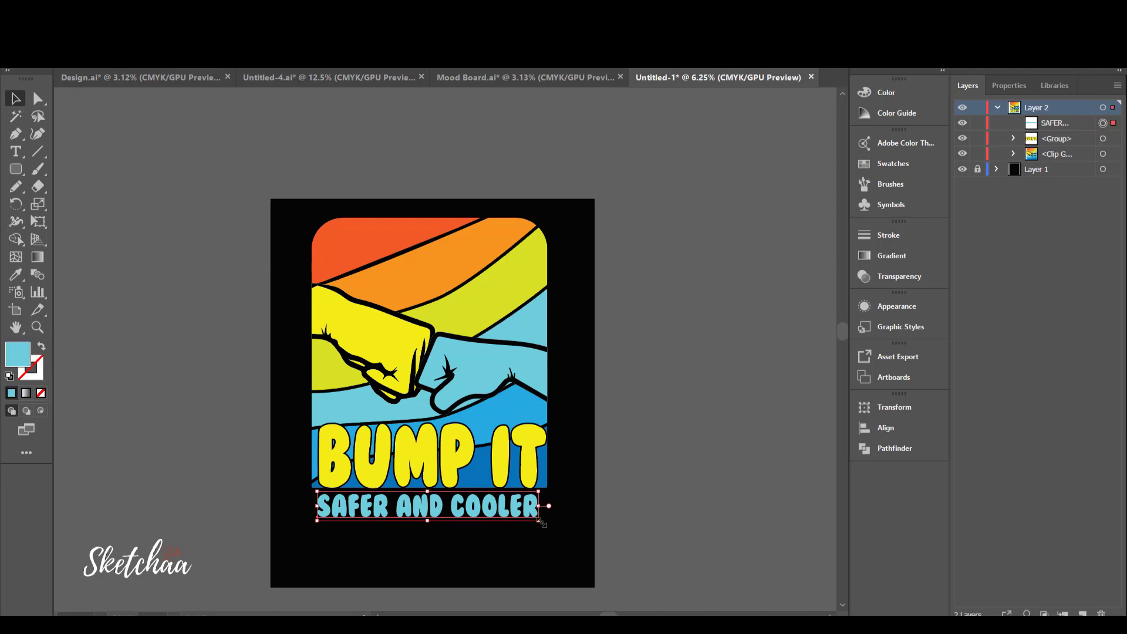
{"action": "left_click_drag", "start_coordinate": [541, 522], "coordinate": [495, 518]}
{"action": "left_click", "coordinate": [523, 551]}
Enlarge the panel and both text lines together to nearly fill the artboard and position them within it.
{"action": "left_click_drag", "start_coordinate": [469, 235], "coordinate": [314, 527]}
{"action": "left_click_drag", "start_coordinate": [550, 523], "coordinate": [560, 535]}
{"action": "left_click_drag", "start_coordinate": [461, 484], "coordinate": [462, 493]}
{"action": "left_click_drag", "start_coordinate": [559, 551], "coordinate": [574, 570]}
{"action": "left_click_drag", "start_coordinate": [468, 398], "coordinate": [468, 406]}
{"action": "left_click", "coordinate": [720, 383]}
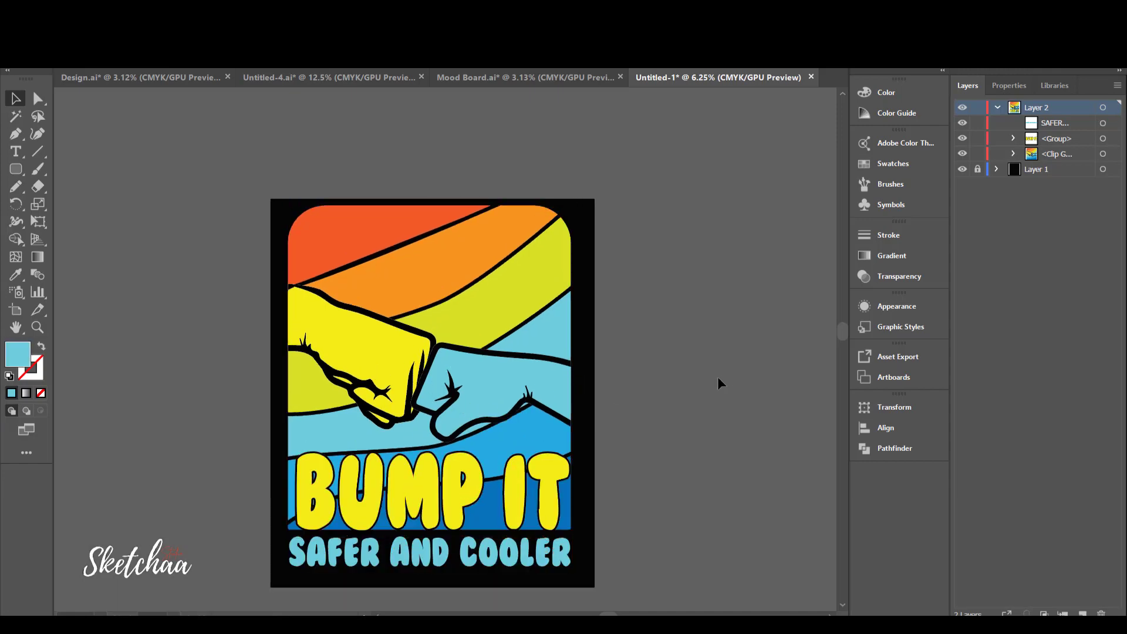
Group the panel, the BUMP IT title and the SAFER AND COOLER line.
{"action": "left_click", "coordinate": [517, 259]}
{"action": "left_click_drag", "start_coordinate": [571, 206], "coordinate": [285, 581]}
{"action": "key", "text": "ctrl+z"}
{"action": "left_click", "coordinate": [650, 244]}
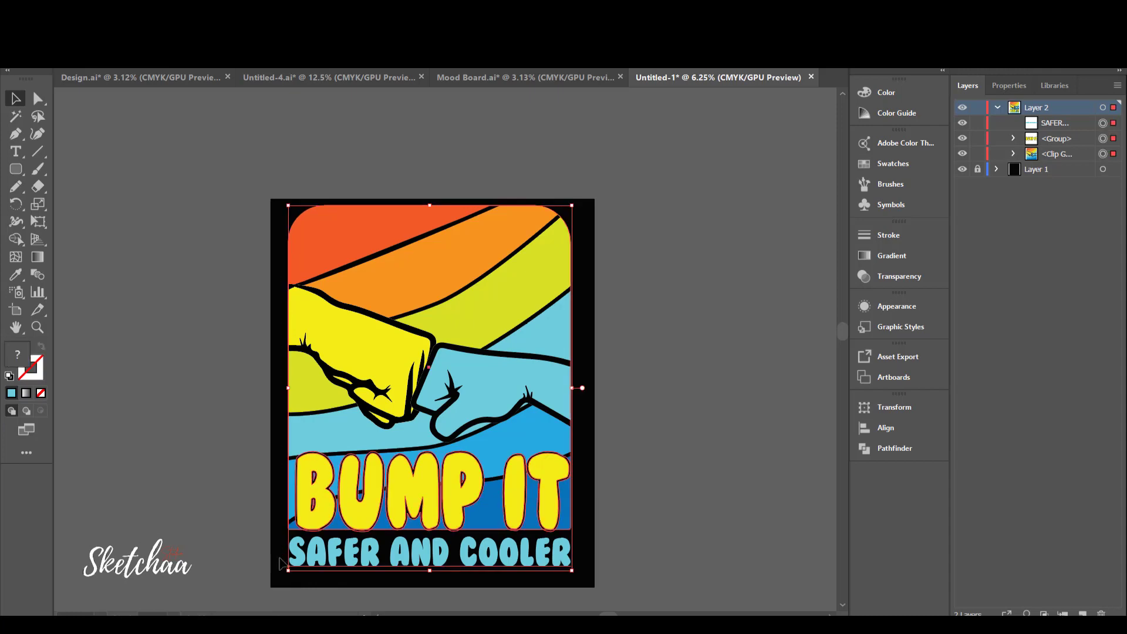
{"action": "key", "text": "ctrl+g"}
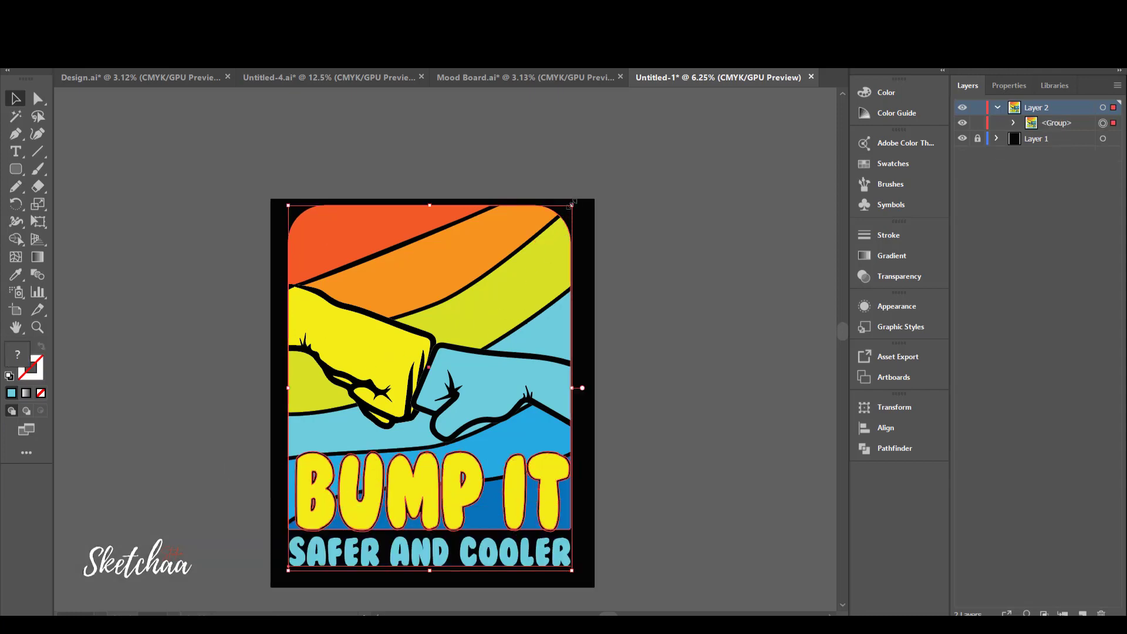
Shrink the grouped design slightly and move it down to even out its margins on the artboard.
{"action": "left_click_drag", "start_coordinate": [571, 205], "coordinate": [568, 209]}
{"action": "left_click", "coordinate": [680, 257]}
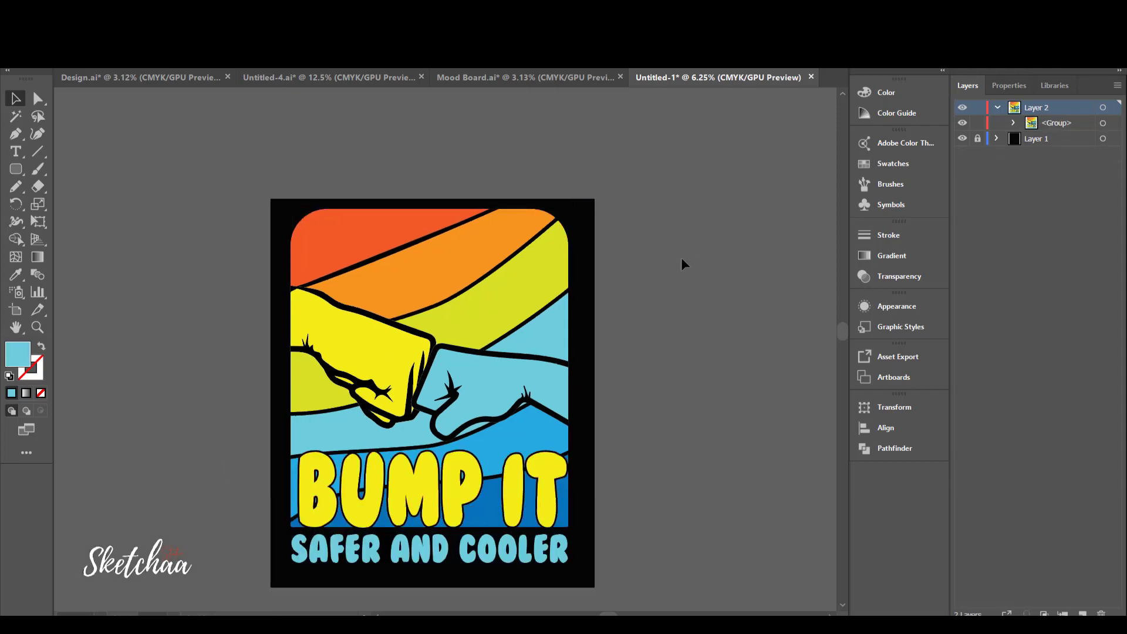
{"action": "left_click_drag", "start_coordinate": [541, 260], "coordinate": [540, 268]}
{"action": "left_click", "coordinate": [681, 263]}
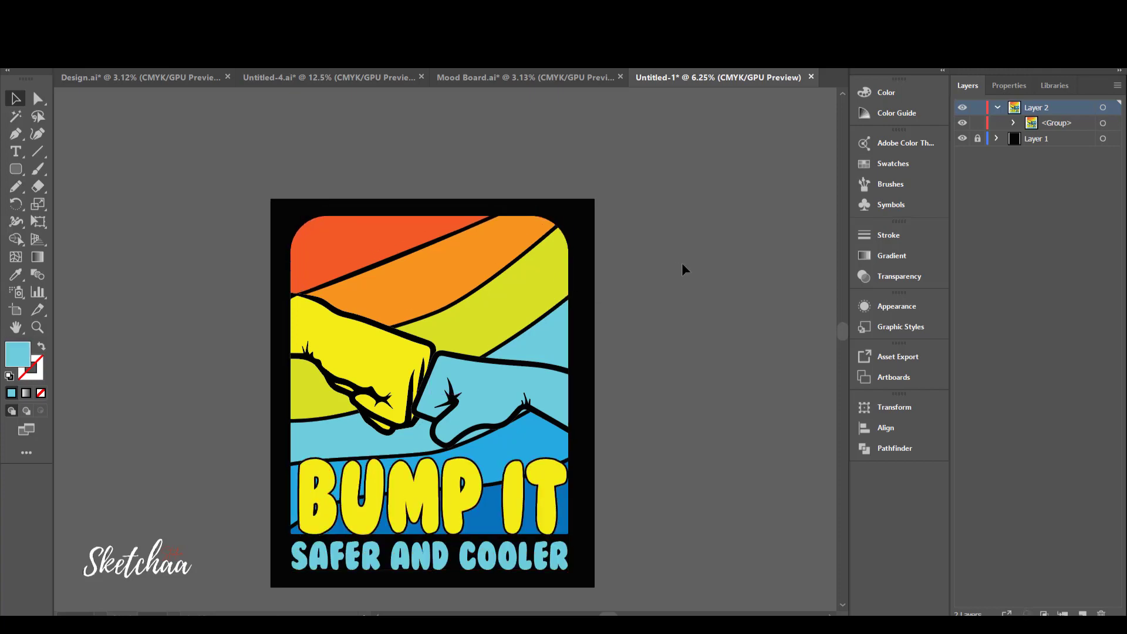
Expand the objects and fills of the whole grouped design.
{"action": "left_click_drag", "start_coordinate": [593, 208], "coordinate": [295, 588]}
{"action": "left_click", "coordinate": [126, 59]}
{"action": "left_click", "coordinate": [199, 178]}
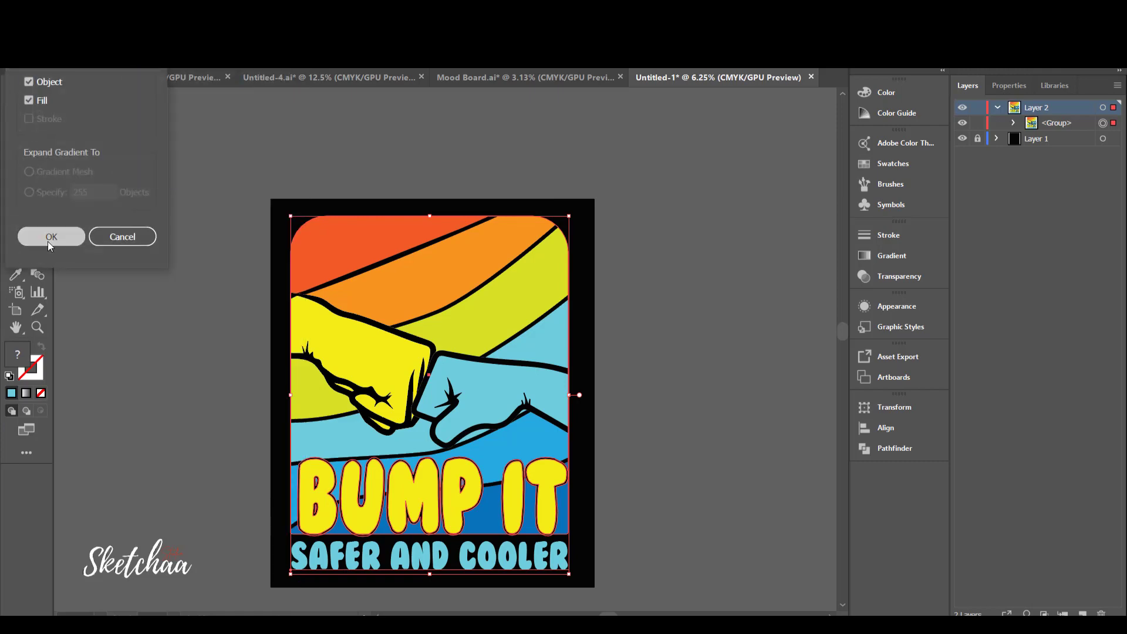
{"action": "left_click", "coordinate": [48, 241]}
{"action": "left_click", "coordinate": [660, 235]}
{"action": "key", "text": "ctrl+0"}
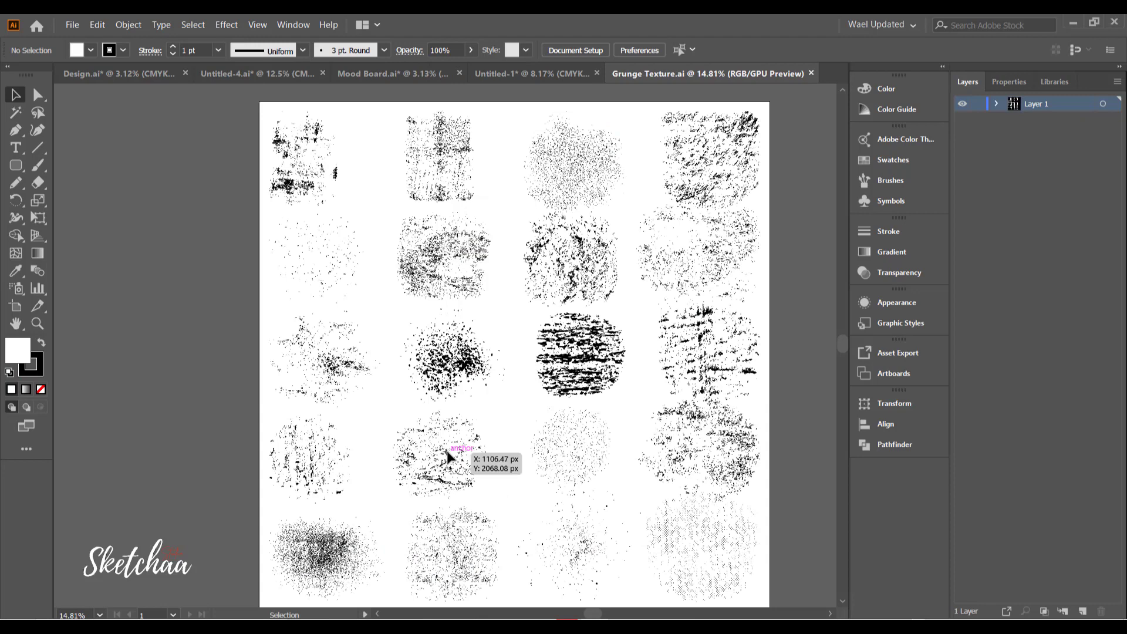
Copy the second texture in the fourth row of Grunge Texture.ai and return to the Untitled-1 document.
{"action": "left_click", "coordinate": [452, 453]}
{"action": "key", "text": "ctrl+c"}
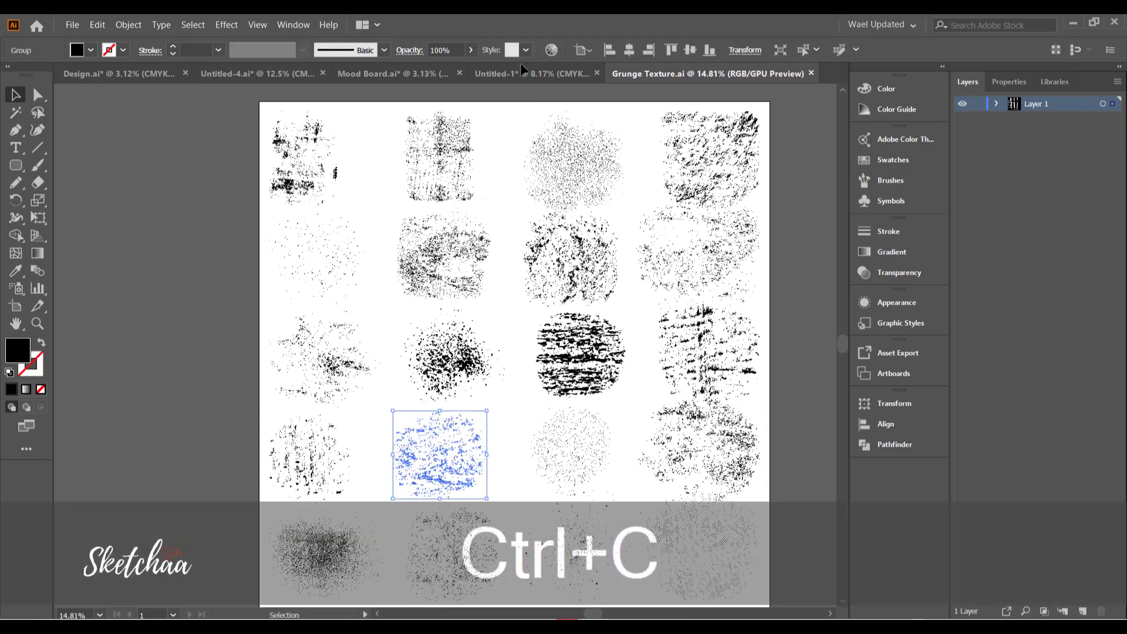
{"action": "left_click", "coordinate": [572, 73]}
Make an opacity mask on the grouped design with Clip turned off and start editing the mask.
{"action": "left_click", "coordinate": [576, 187]}
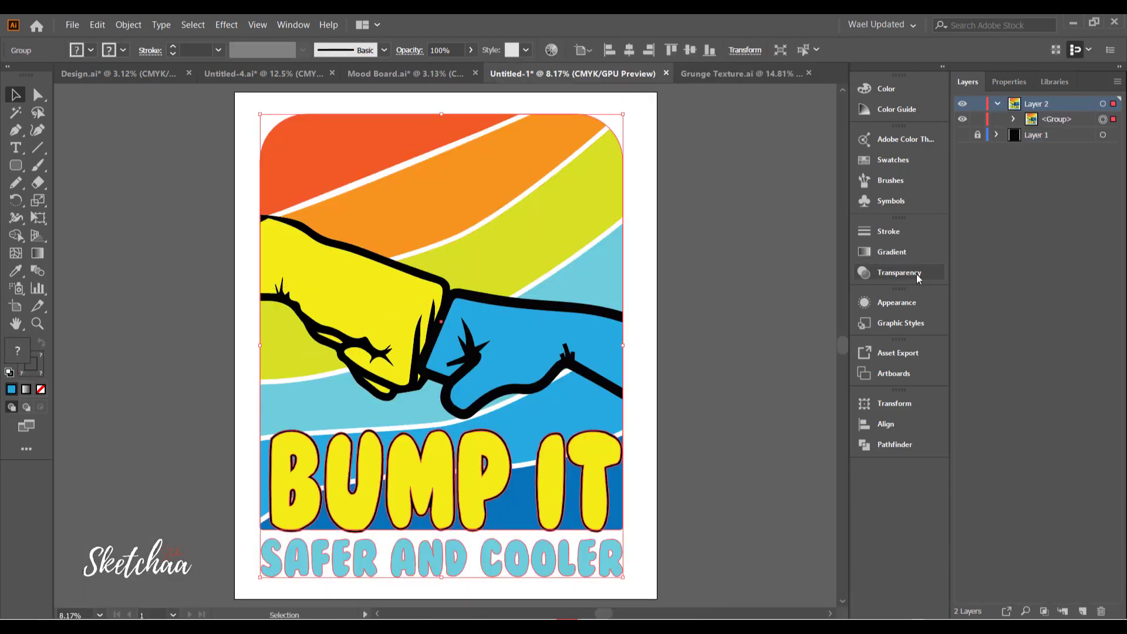
{"action": "left_click", "coordinate": [919, 278]}
{"action": "left_click", "coordinate": [814, 270]}
{"action": "left_click", "coordinate": [791, 287]}
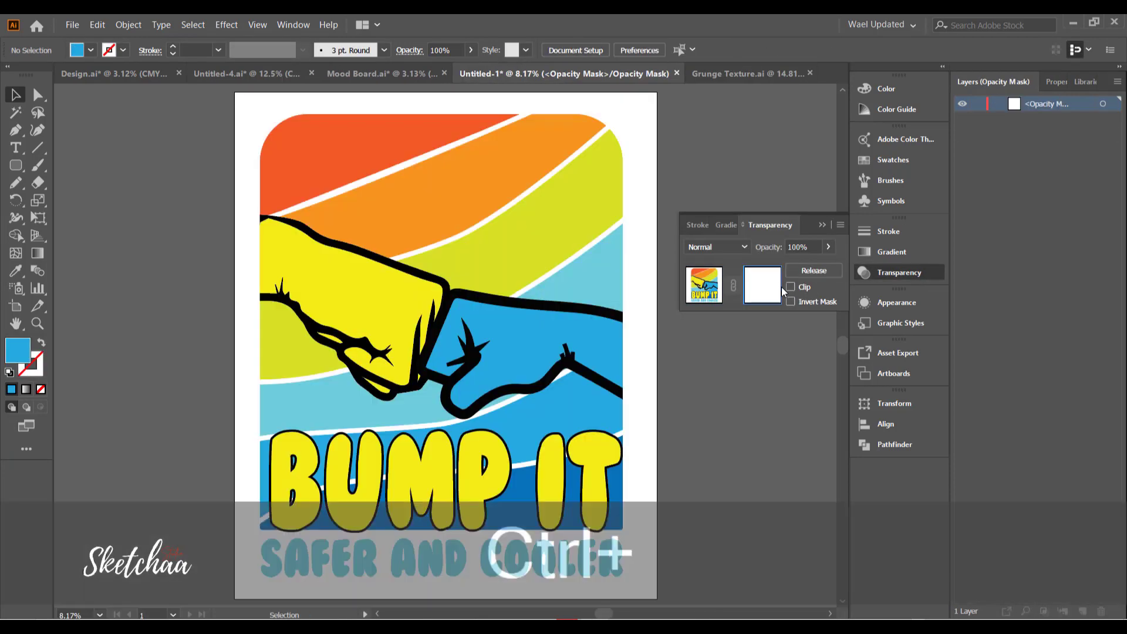
Paste the grunge texture in front inside the opacity mask and enlarge it to cover the whole design.
{"action": "key", "text": "ctrl+f"}
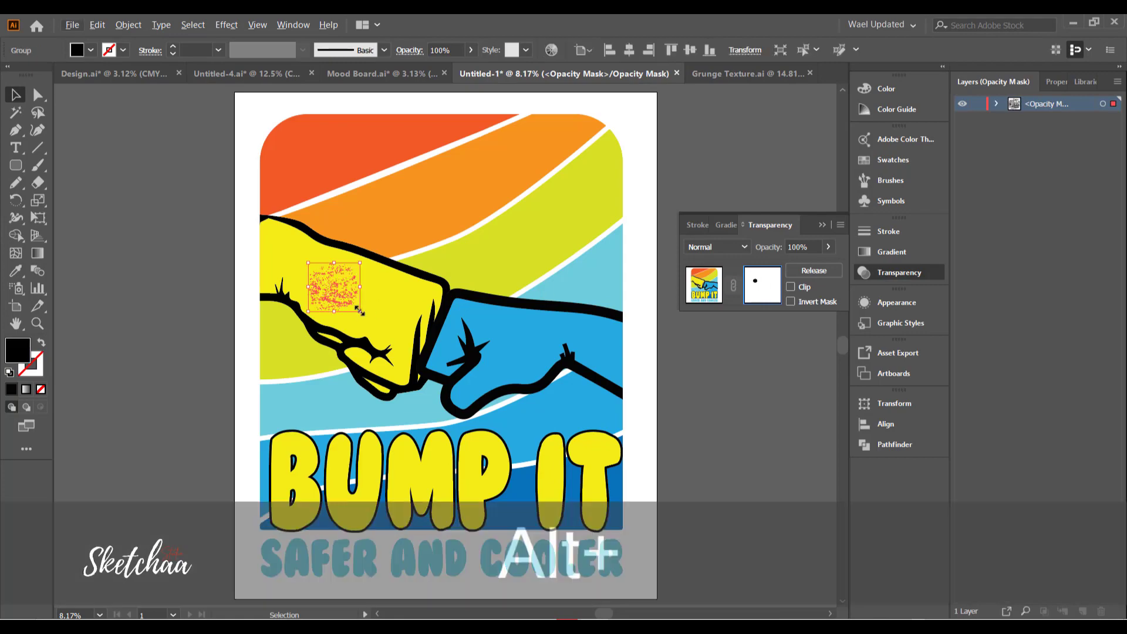
{"action": "left_click_drag", "start_coordinate": [359, 311], "coordinate": [621, 528]}
{"action": "left_click_drag", "start_coordinate": [309, 263], "coordinate": [252, 144]}
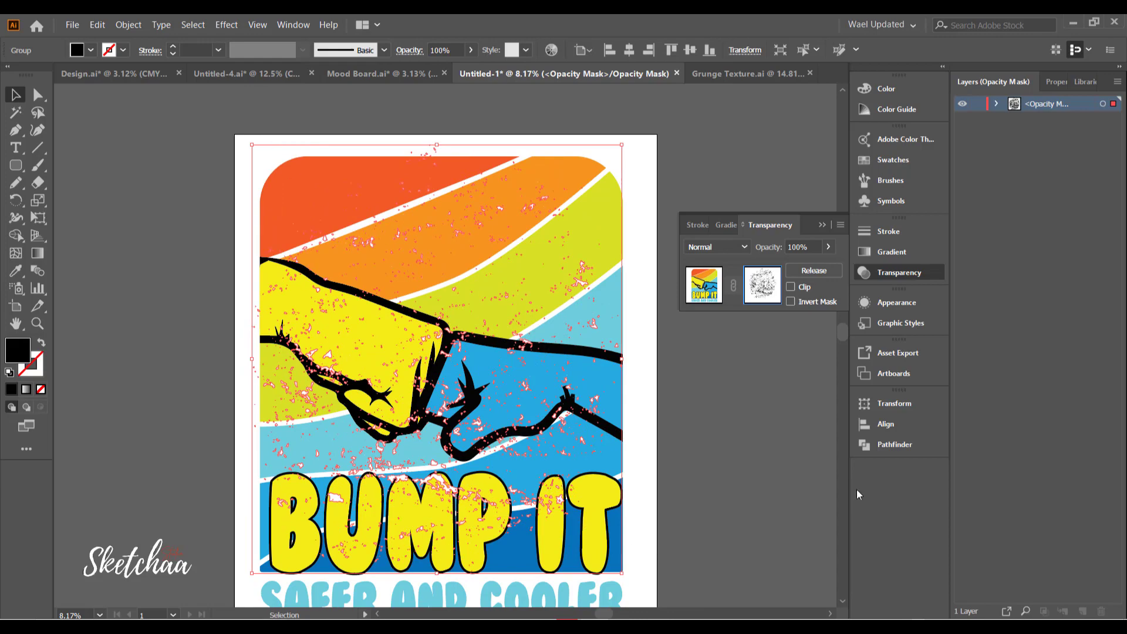
{"action": "scroll", "coordinate": [446, 454], "scroll_direction": "down", "scroll_amount": 3}
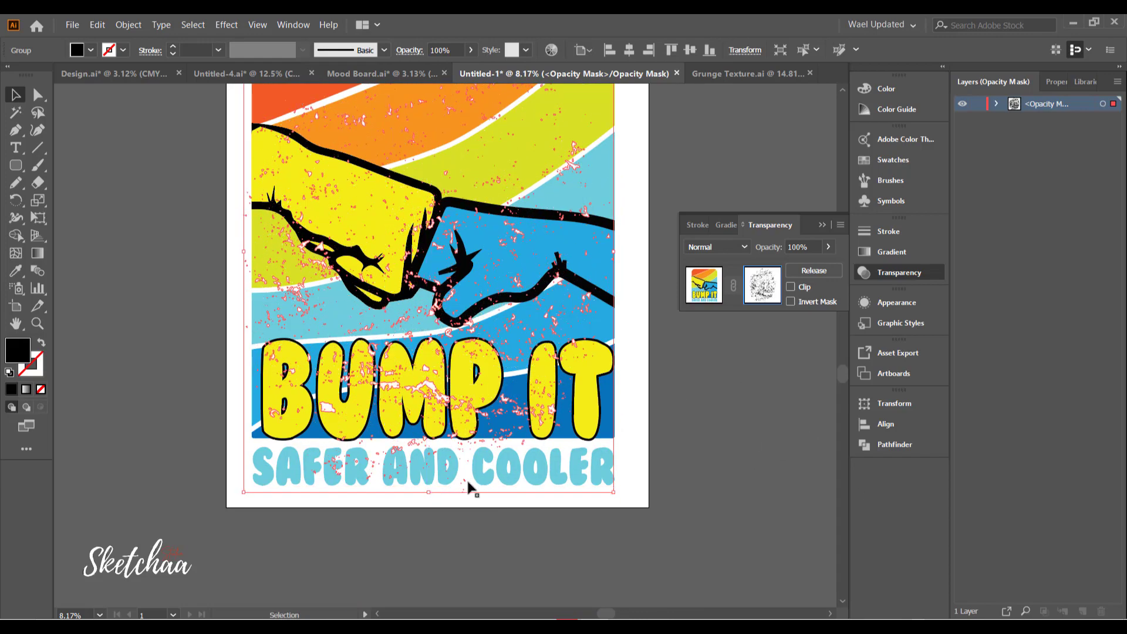
{"action": "scroll", "coordinate": [750, 385], "scroll_direction": "up", "scroll_amount": 2}
Leave opacity mask editing and show the black background layer again.
{"action": "left_click", "coordinate": [996, 104]}
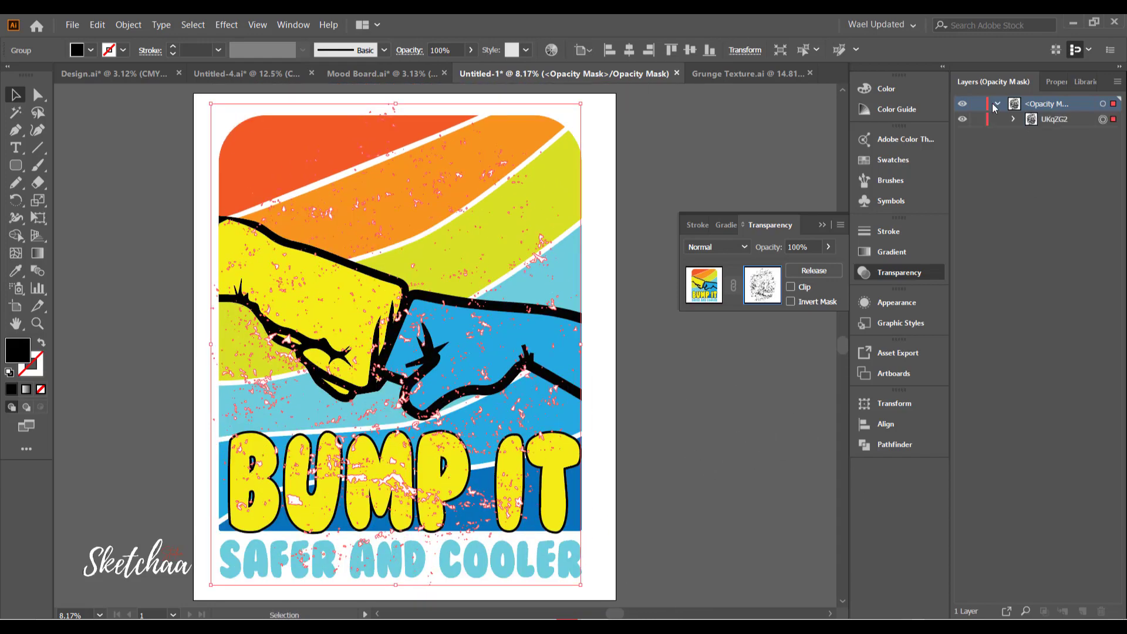
{"action": "left_click", "coordinate": [1013, 120]}
{"action": "left_click", "coordinate": [704, 285]}
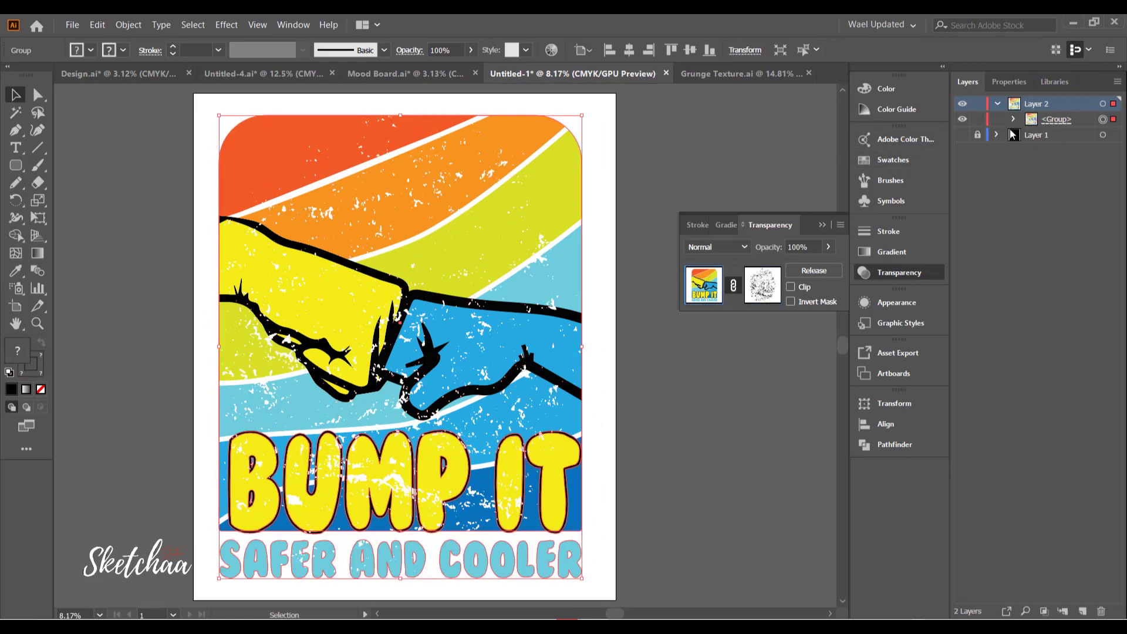
{"action": "left_click", "coordinate": [962, 135]}
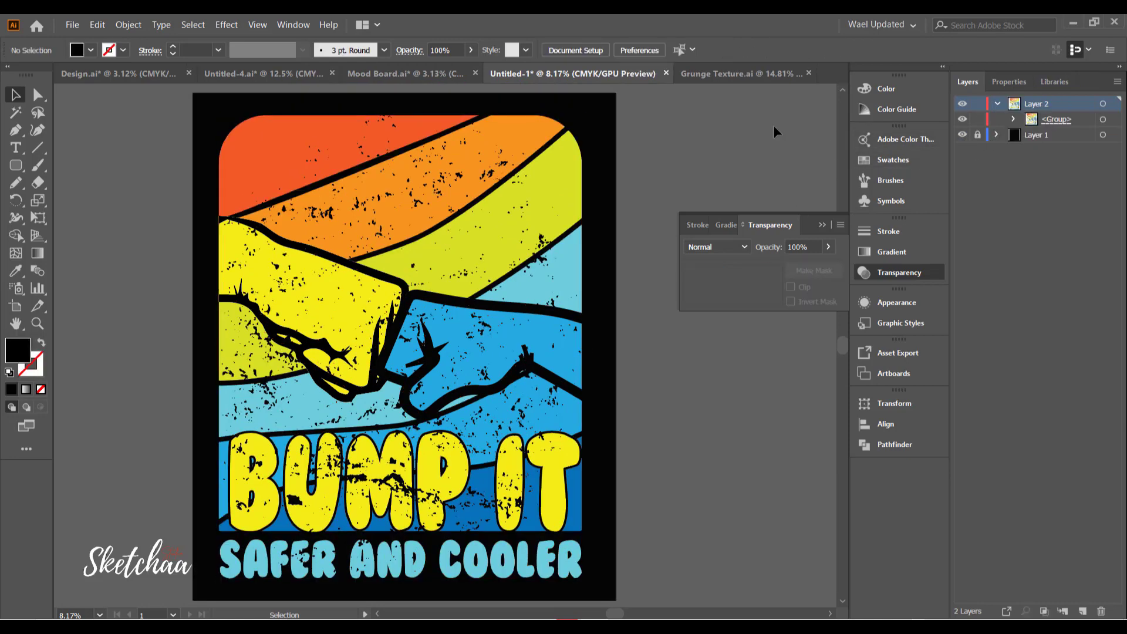
{"action": "left_click", "coordinate": [97, 25]}
{"action": "left_click", "coordinate": [641, 138]}
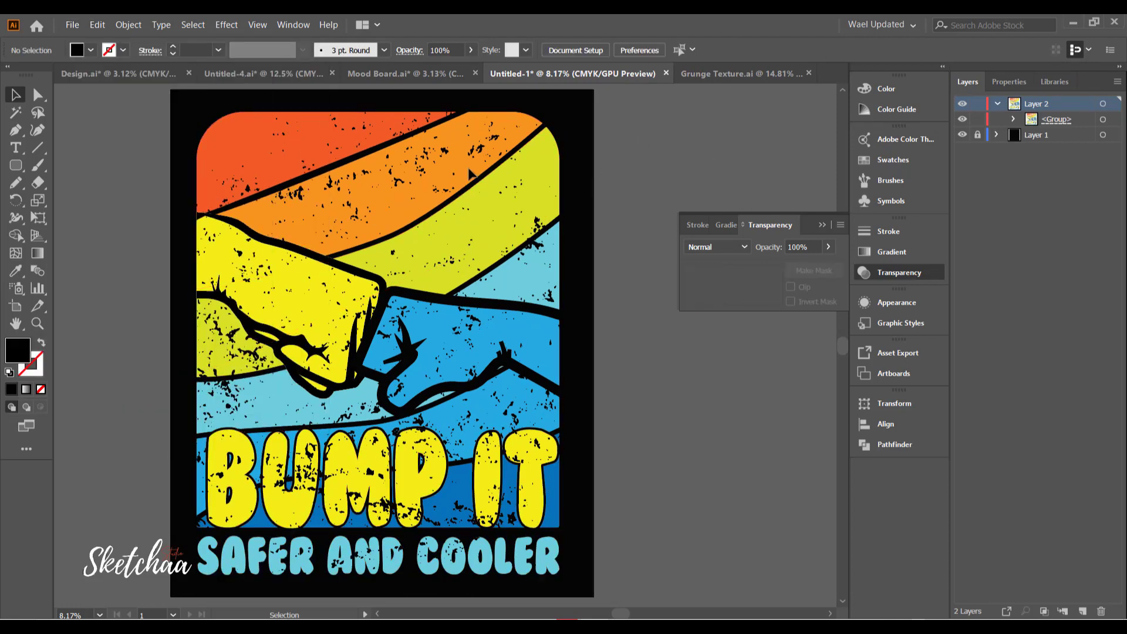
Export the textured design group as a 72 ppi PNG asset.
{"action": "left_click", "coordinate": [458, 176]}
{"action": "left_click", "coordinate": [77, 27]}
{"action": "mouse_move", "coordinate": [94, 27]}
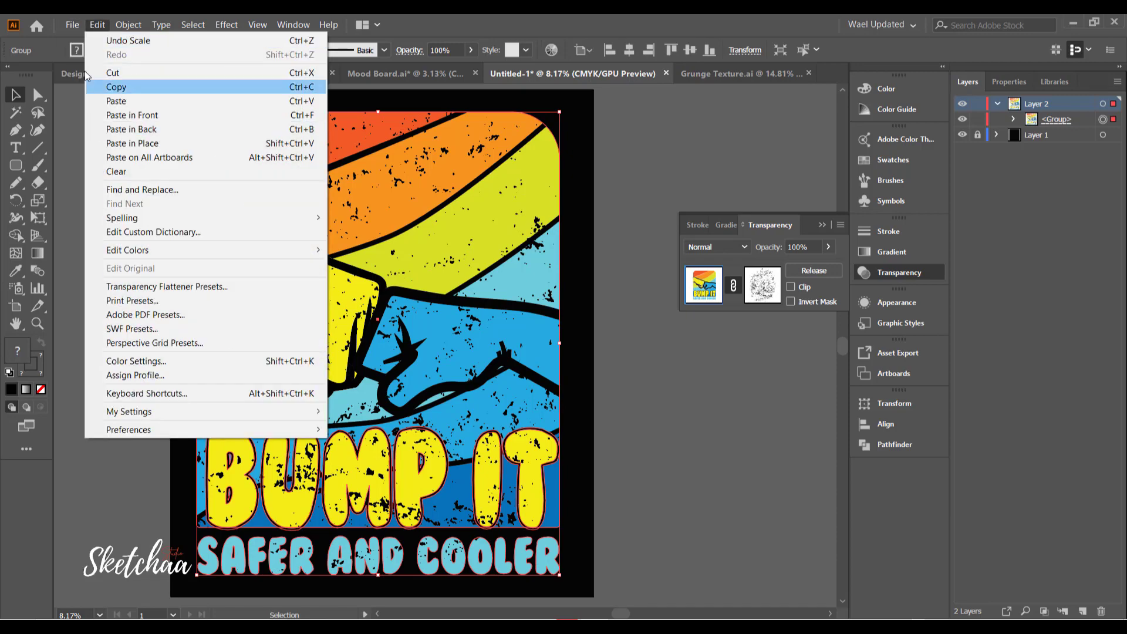
{"action": "left_click", "coordinate": [109, 262]}
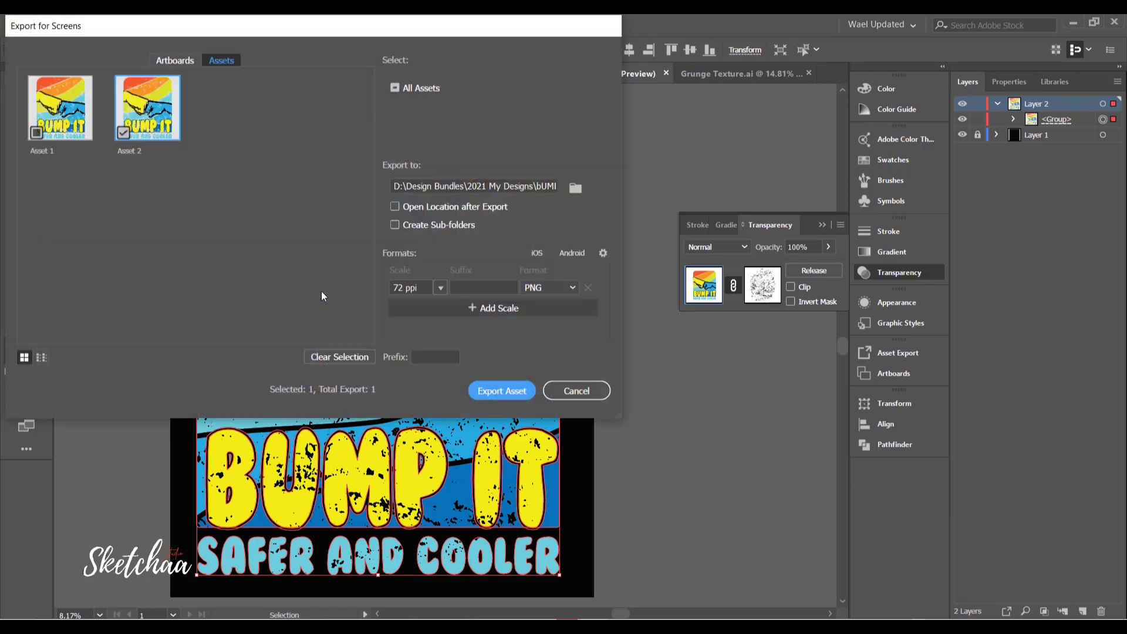
{"action": "left_click", "coordinate": [494, 392]}
{"action": "key", "text": "ctrl+0"}
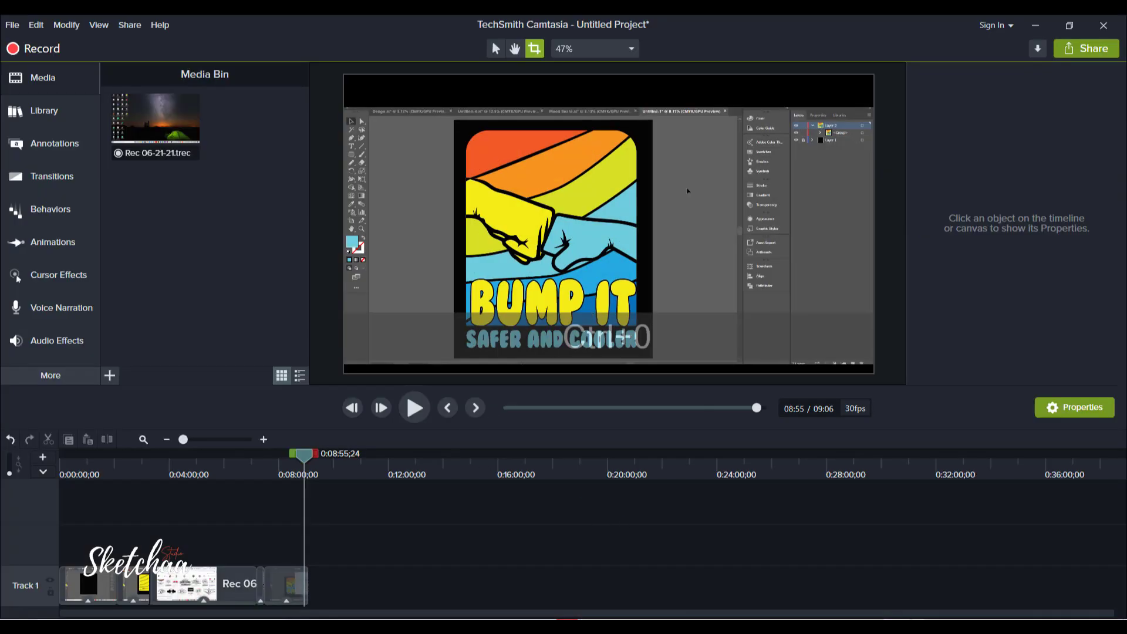